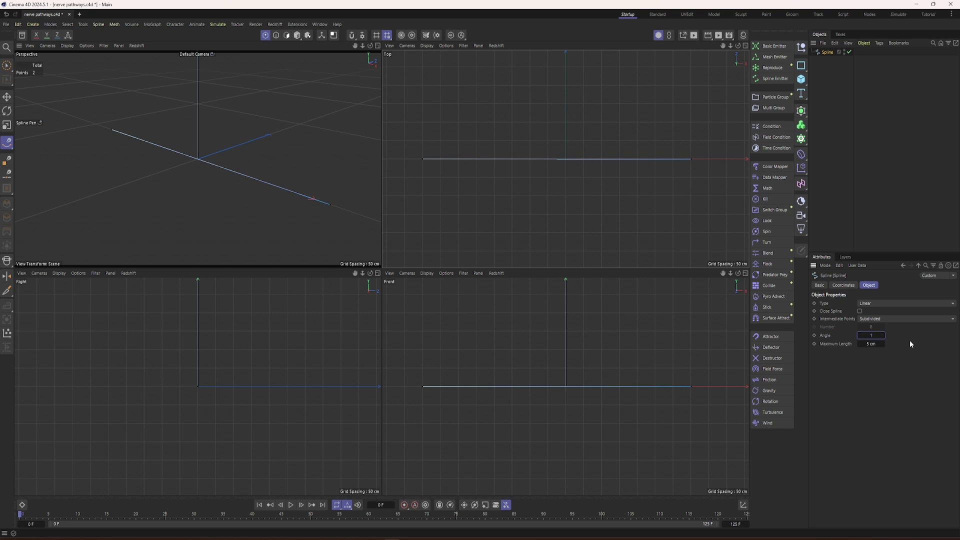
Set the spline's intermediate point angle to 1° and its maximum length to 1 cm.
type("1")
key("Return")
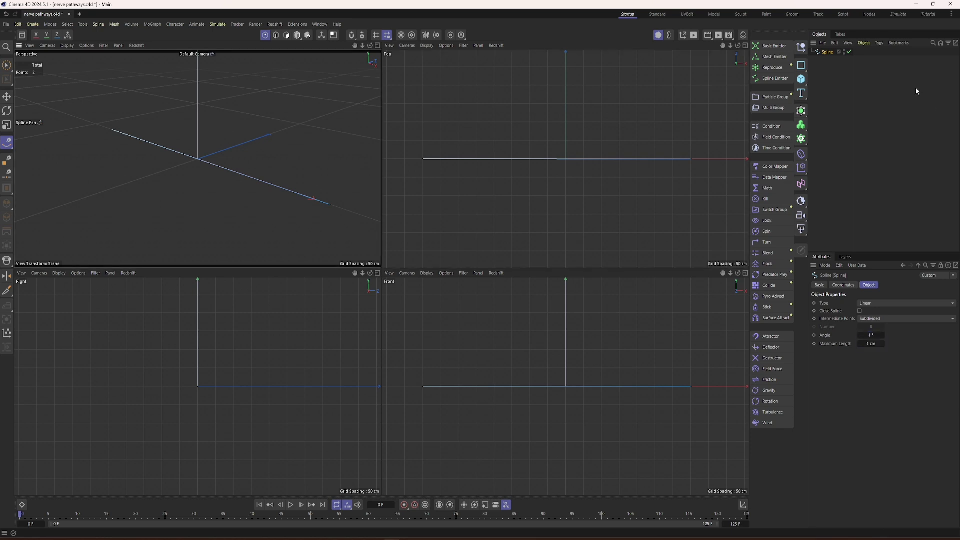
Add a Cloner with the spline as its child and set its mode to Linear.
left_click(801, 138)
left_click_drag(834, 55, 829, 52)
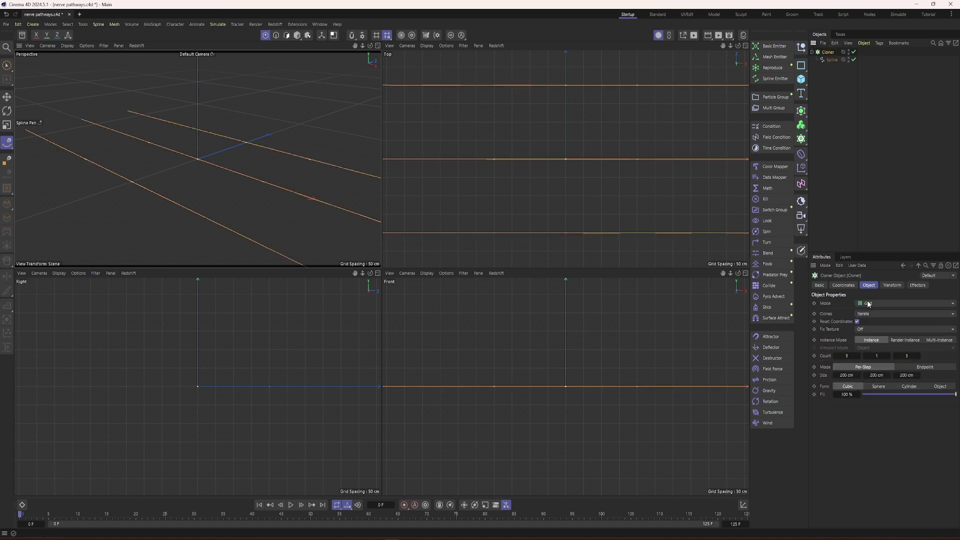
left_click(868, 306)
left_click(878, 324)
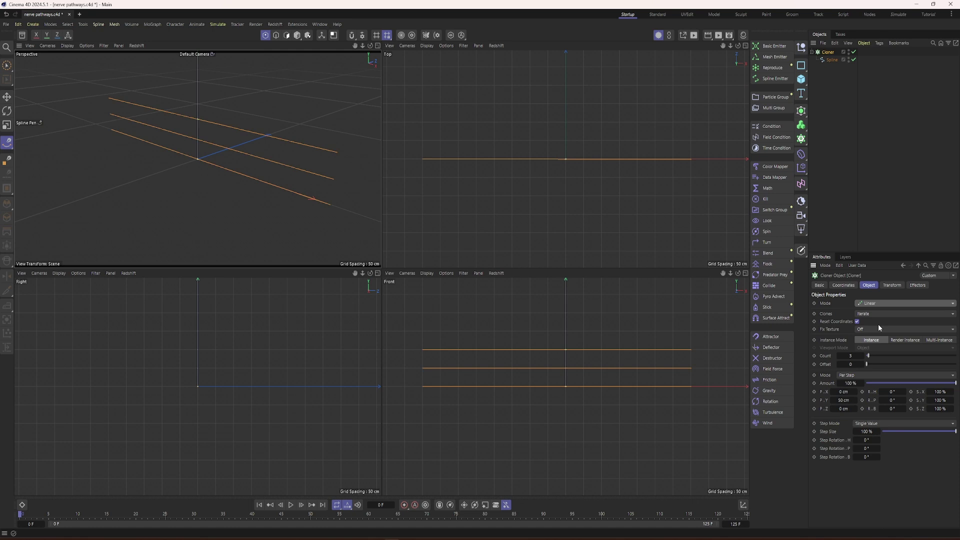
Set the Cloner's count to 70 and its Y position step to 1.7 cm.
left_click(851, 356)
type("70")
key("Return")
left_click(837, 401)
type("1.7")
key("Return")
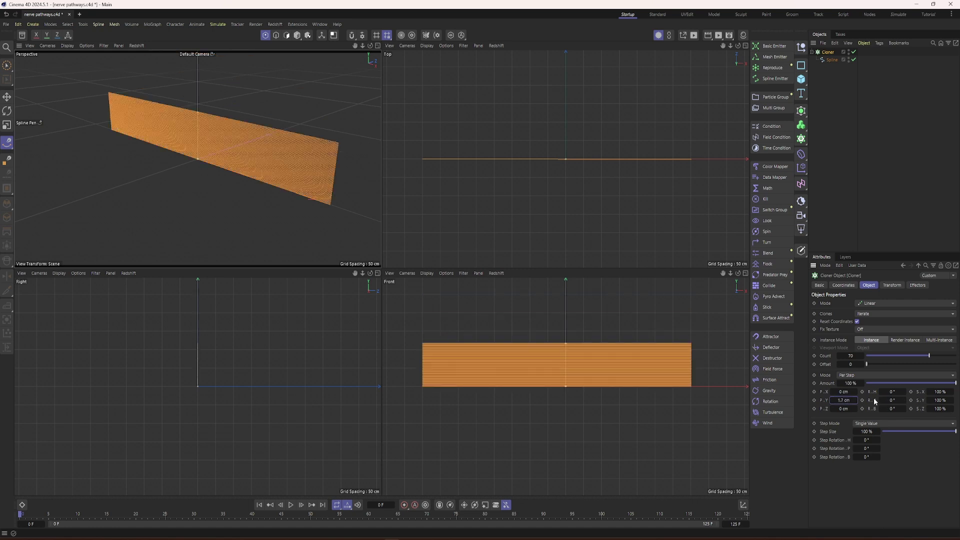
scroll(253, 156, "up", 2)
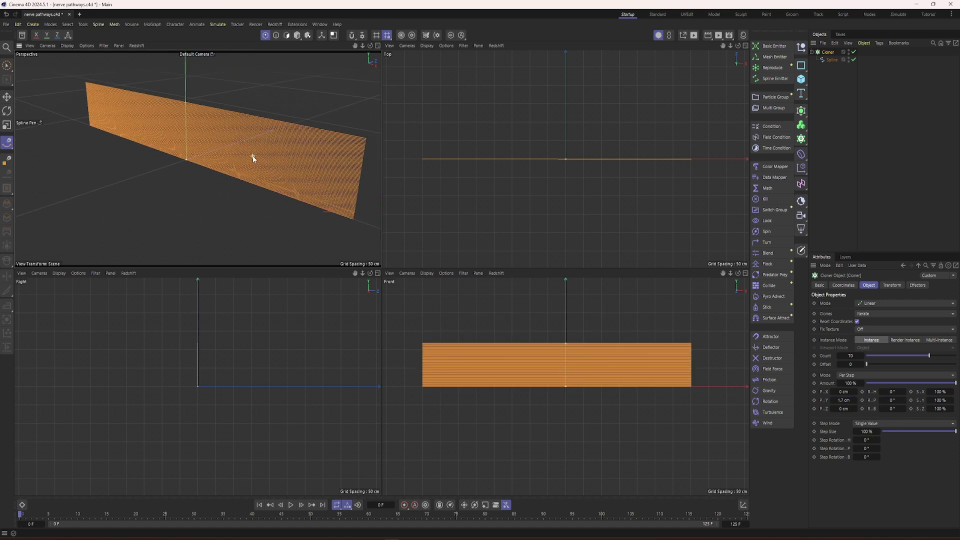
mouse_move(259, 155)
left_mouse_down("alt")
mouse_move(253, 167)
mouse_move(268, 140)
mouse_move(230, 131)
left_mouse_up("alt")
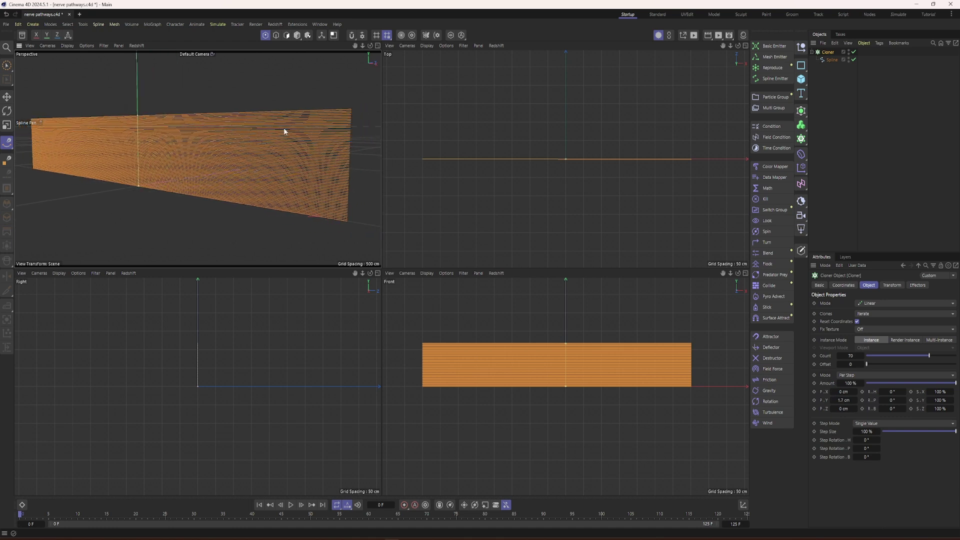
Add a Connect object as the parent of the Cloner.
left_click(801, 110)
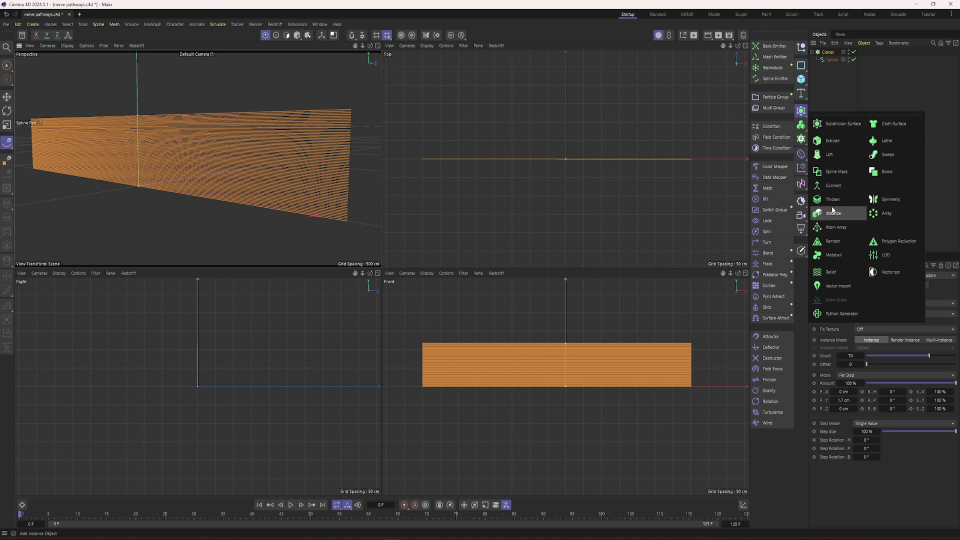
left_click(833, 186, "alt")
left_click_drag(826, 62, 834, 55)
left_click(831, 52)
left_click(833, 106)
Apply a Rope simulation tag to the Connect object.
right_click(829, 52)
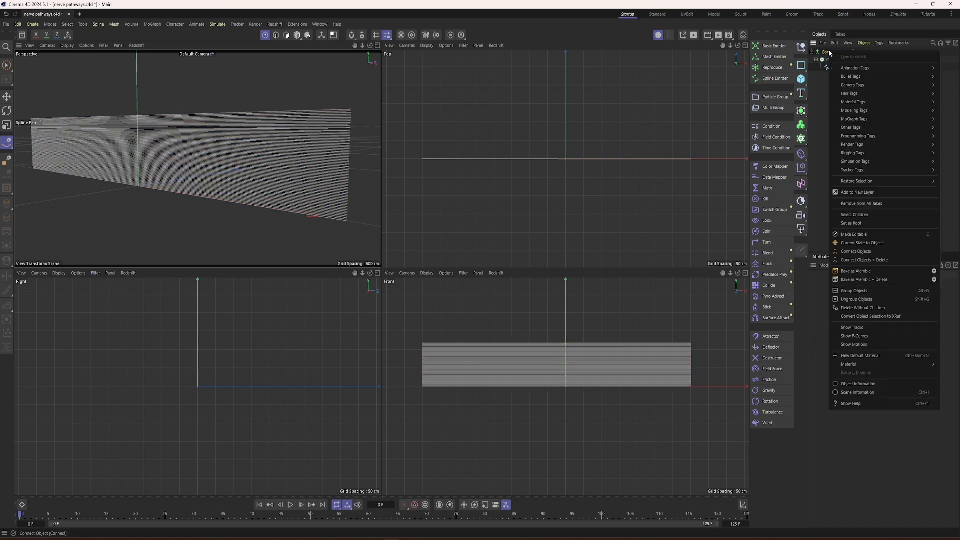
mouse_move(865, 162)
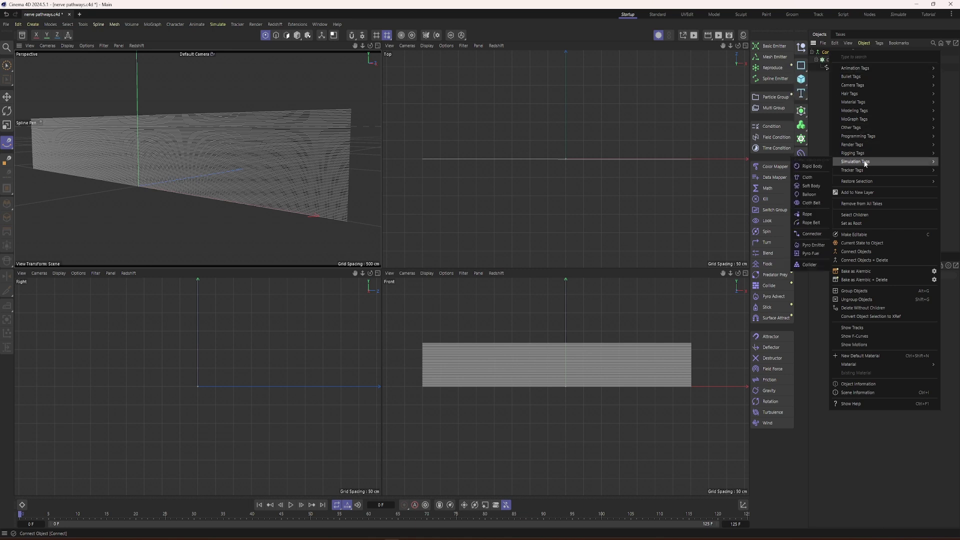
left_click(808, 214)
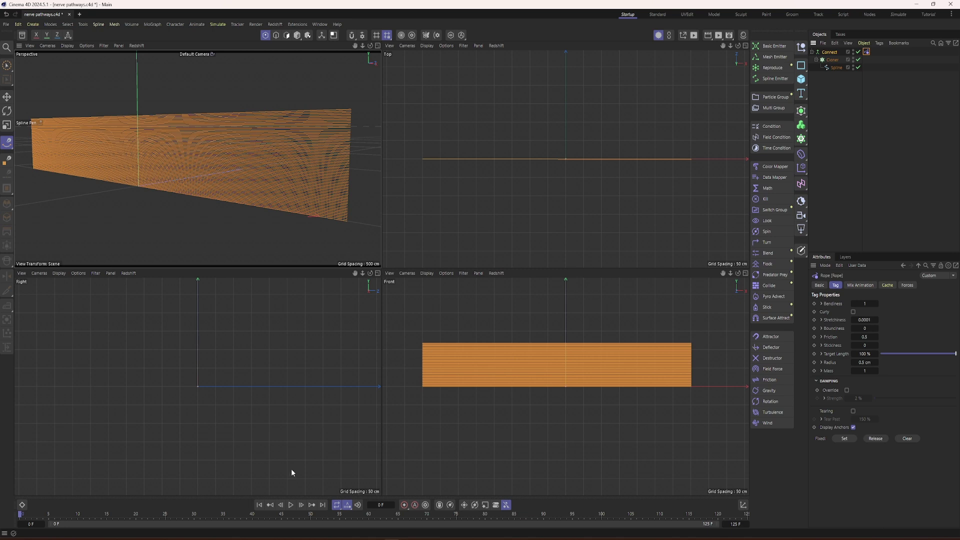
Play the rope simulation briefly and return to the first frame.
left_click(291, 505)
left_click(291, 505)
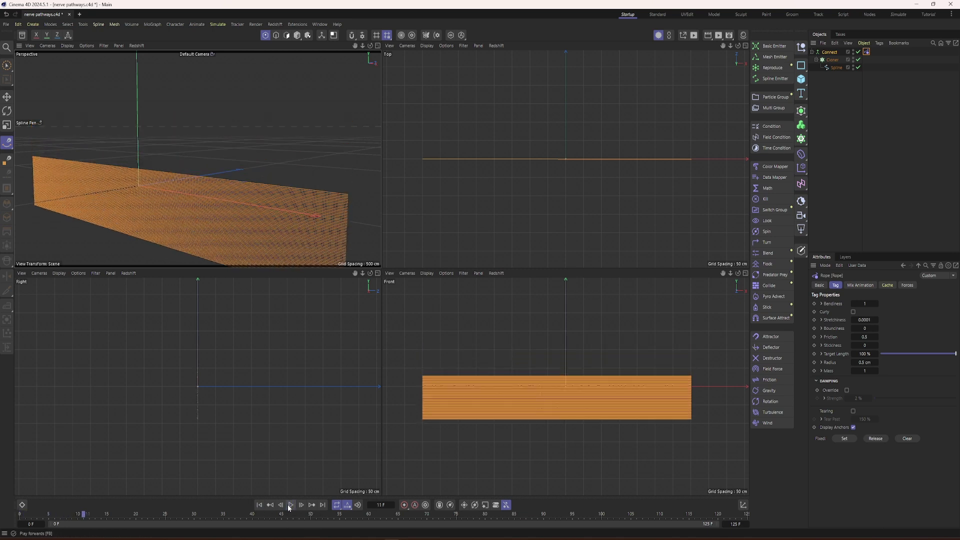
left_click(259, 505)
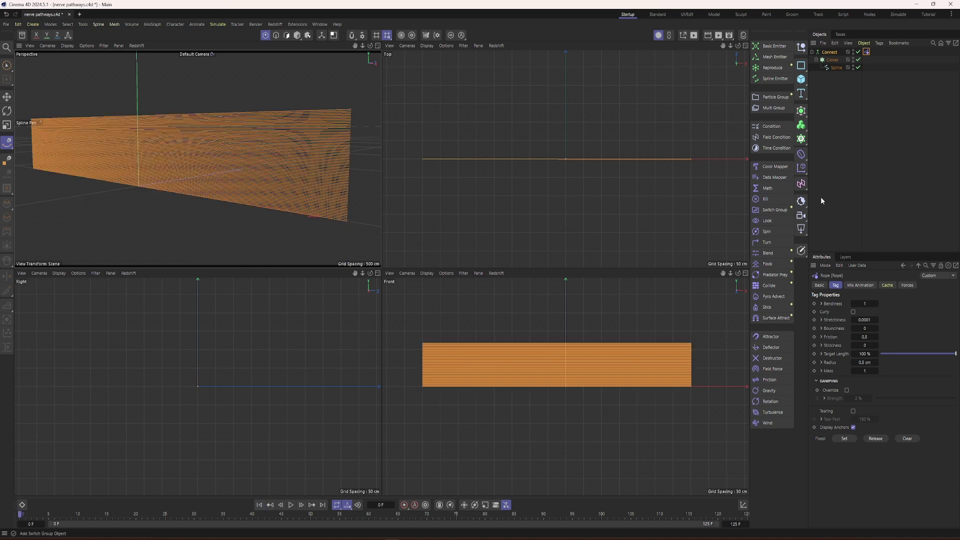
Set the gravity in the project's simulation settings to 0 cm and deselect all objects.
key("ctrl+d")
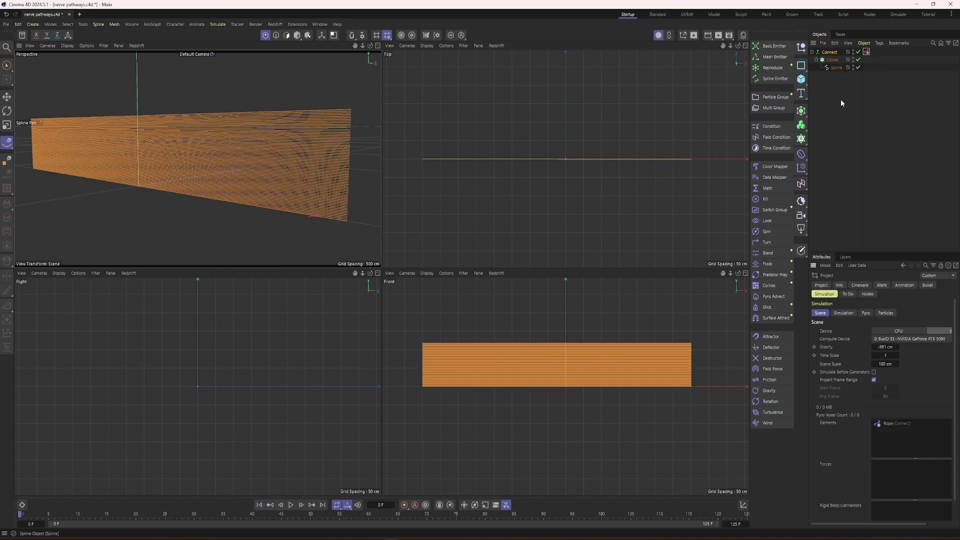
left_click(884, 347)
type("0")
key("Return")
left_click(849, 126)
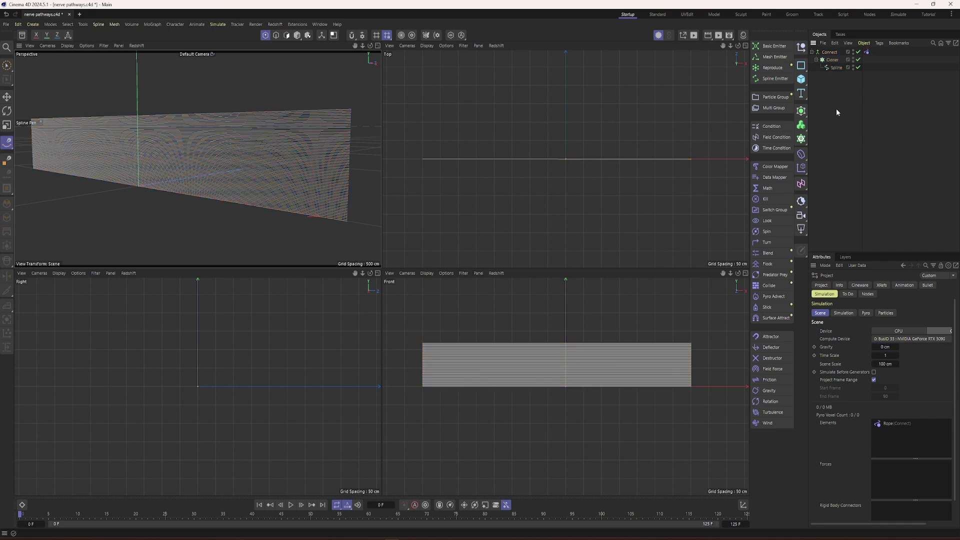
Add a Field Force to the scene and give it a Random Field.
left_click(772, 370)
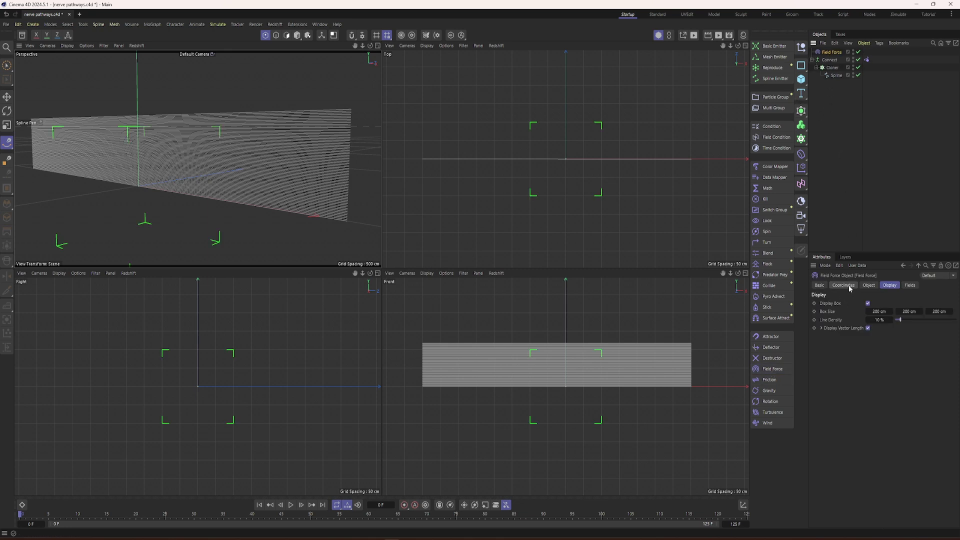
left_click(869, 289)
left_click(827, 386)
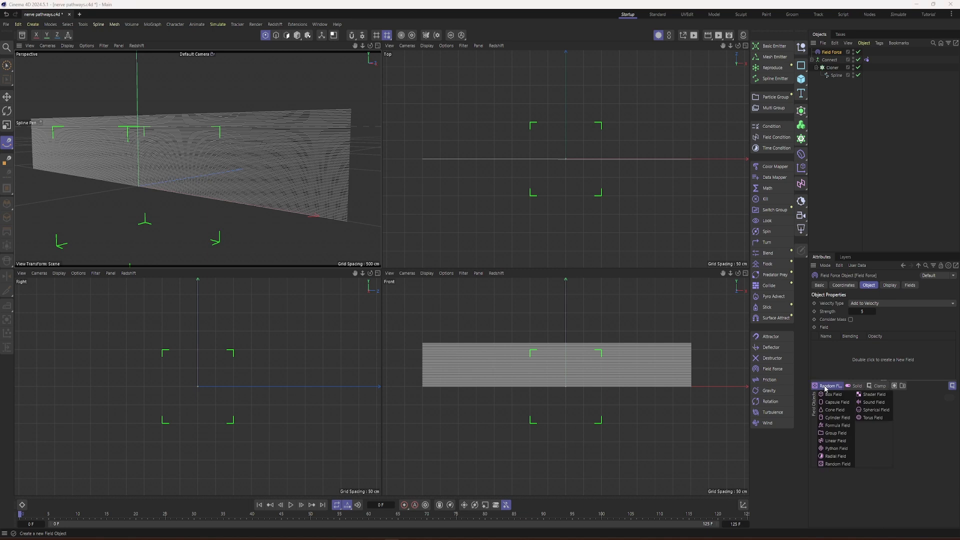
left_click(826, 386)
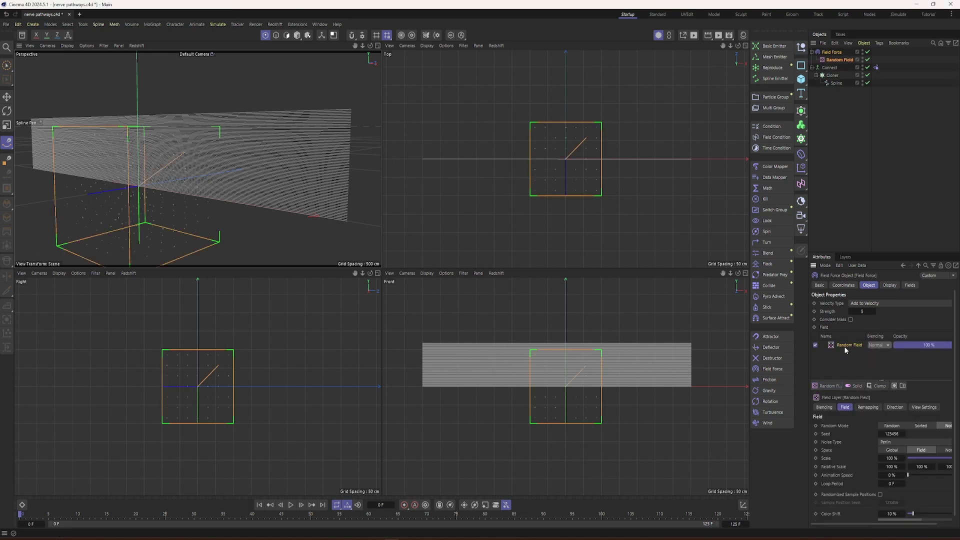
Set the Random Field's scale to 150% and its animation speed to 25%.
scroll(844, 370, "down", 1)
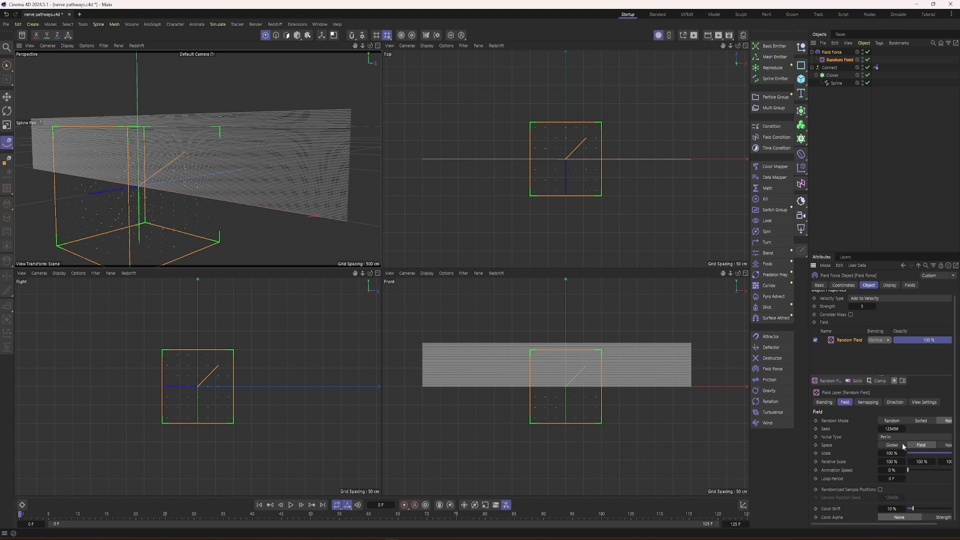
double_click(892, 455)
type("150")
key("Return")
double_click(885, 471)
type("25")
key("Return")
Set the Random Field's loop period to 250 F and extend the project timeline to 250 frames.
double_click(894, 479)
double_click(734, 524)
type("250")
key("Return")
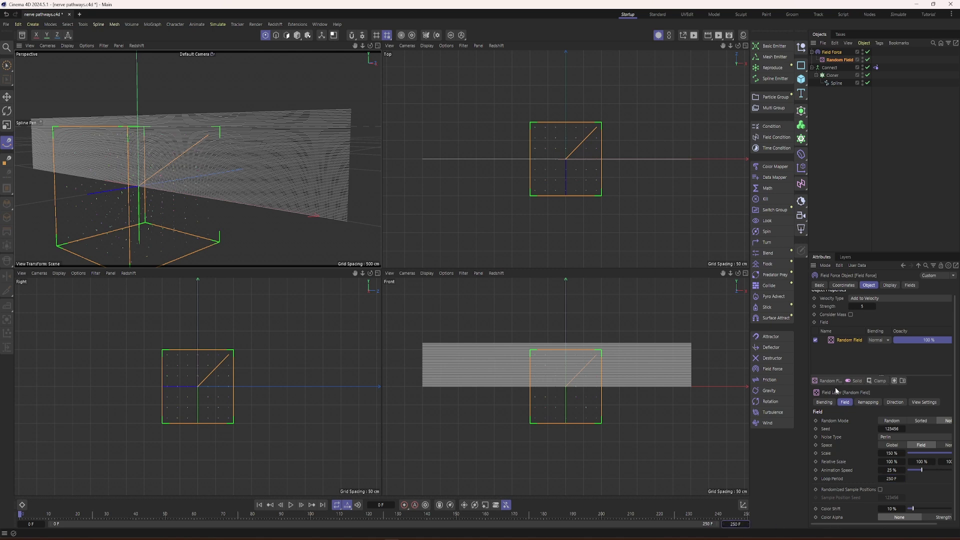
left_click(839, 355)
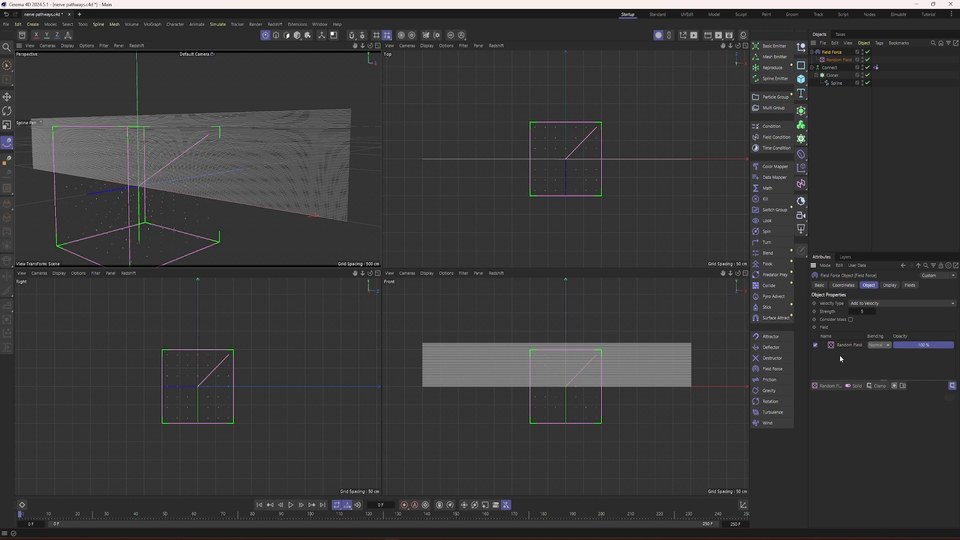
Set the Field Force's velocity type to Set Absolute Velocity and its strength to 10.
left_click(873, 304)
left_click(877, 322)
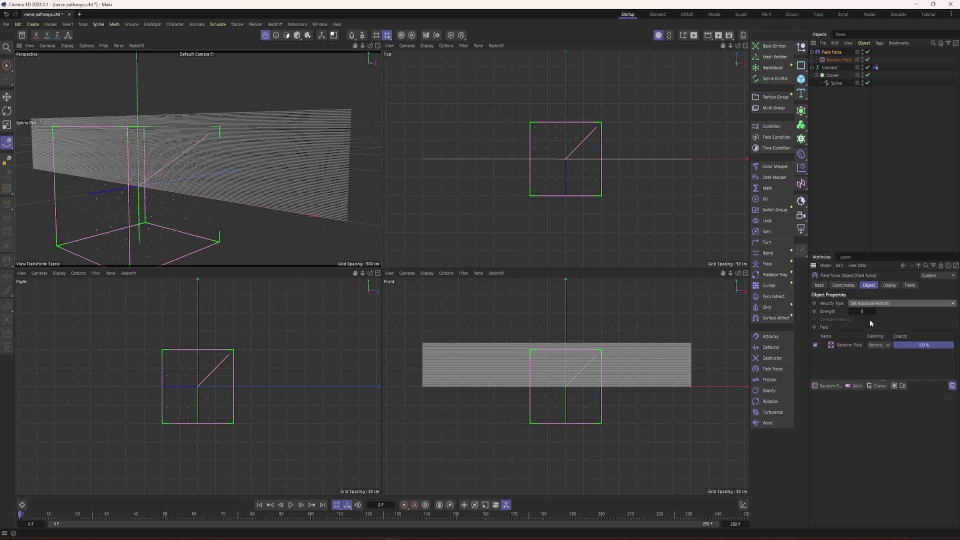
type("10")
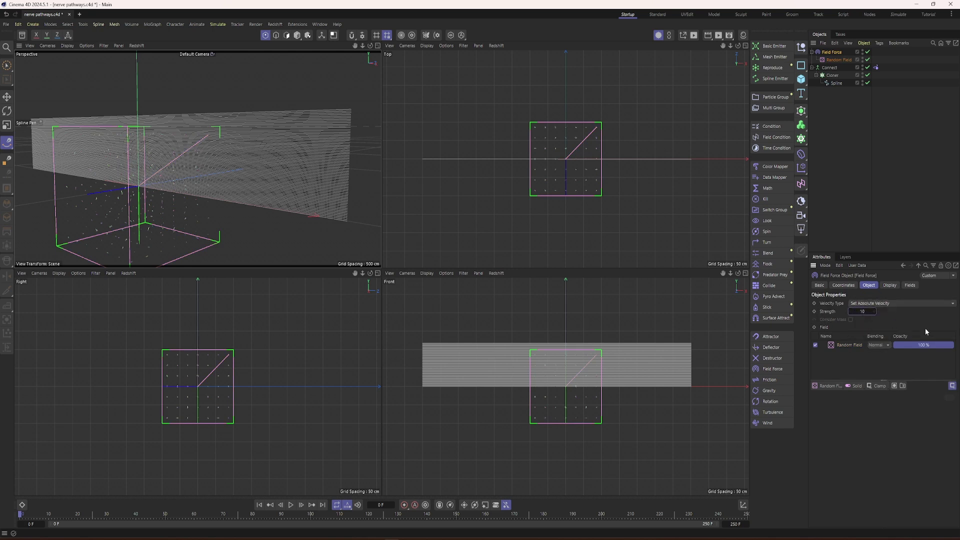
Play the simulation for a few dozen frames, stop it, and inspect the strands up close in a maximized Perspective view.
left_click(291, 506)
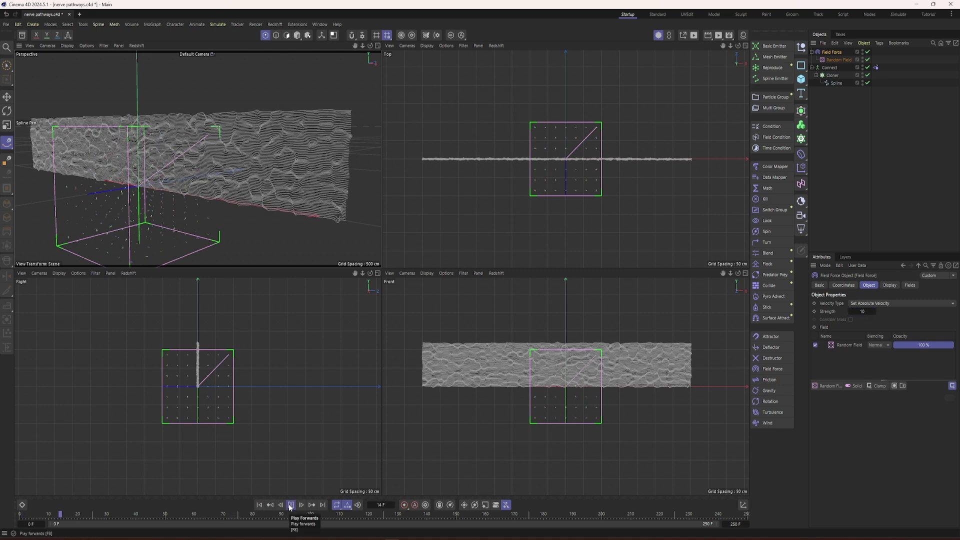
left_click(291, 505)
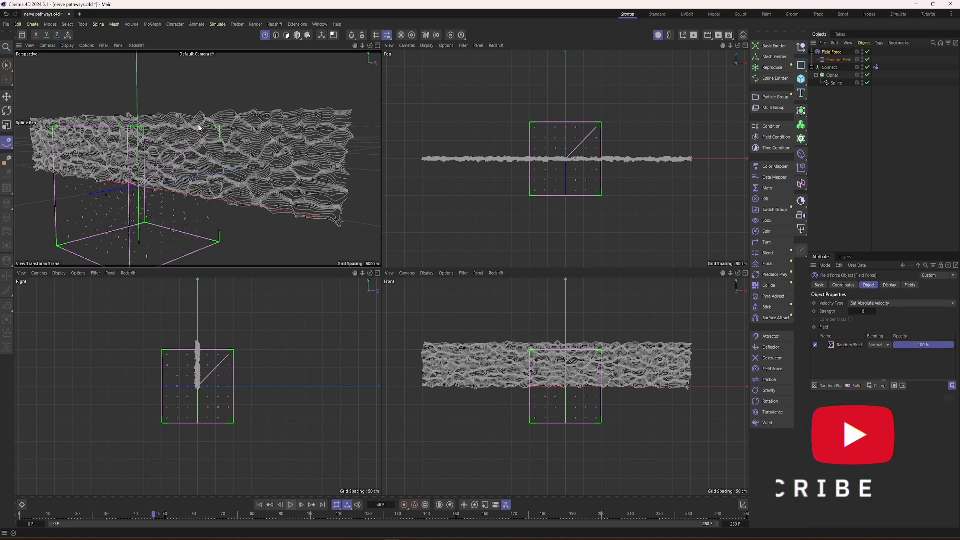
left_click(378, 46)
scroll(350, 252, "up", 6)
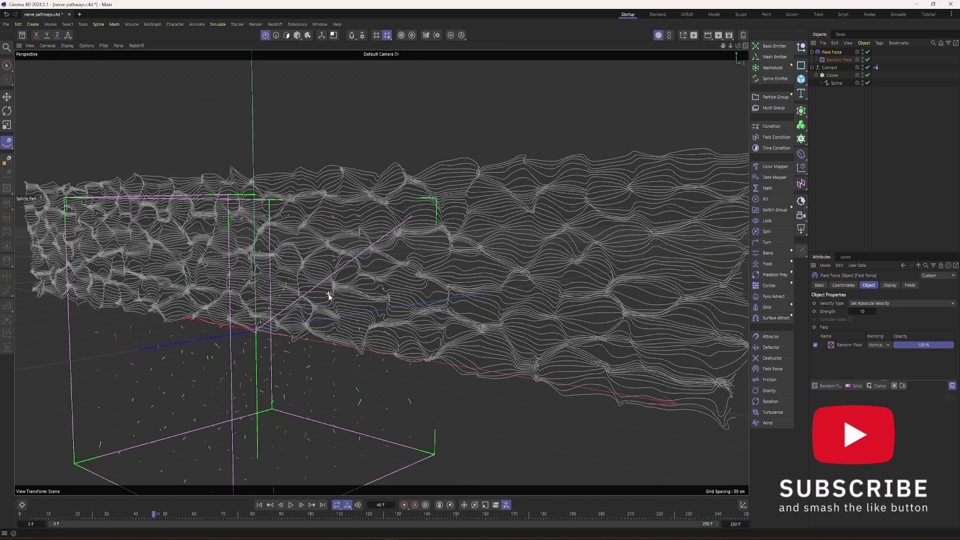
scroll(350, 251, "up", 2)
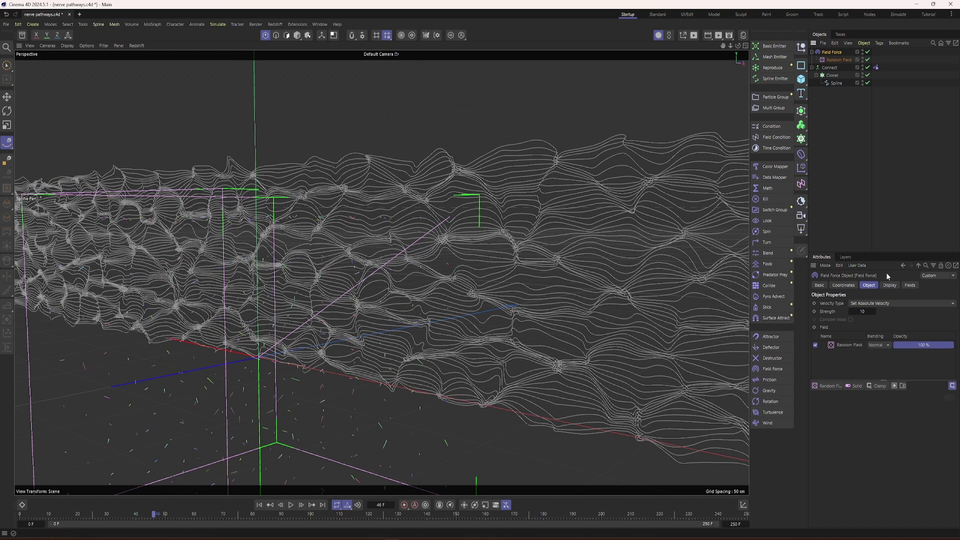
Turn off the Field Force's display box.
left_click(890, 285)
left_click(868, 303)
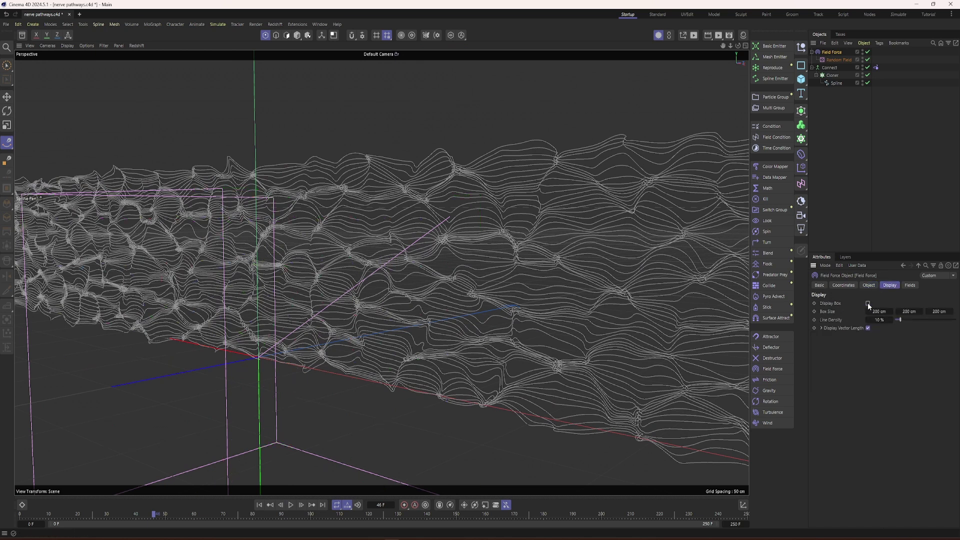
scroll(310, 293, "up", 3)
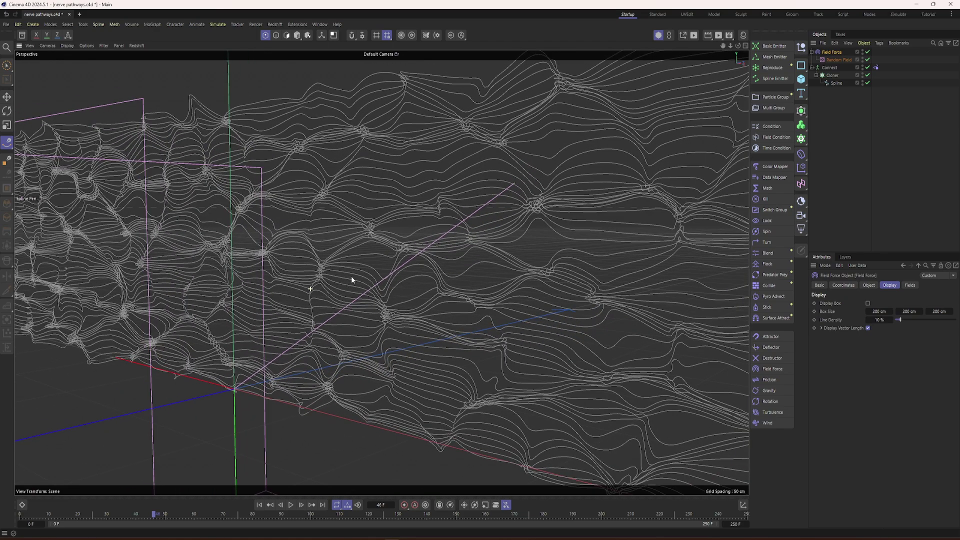
Replay the simulation from the first frame and examine the strands' depth from the side.
left_click(258, 505)
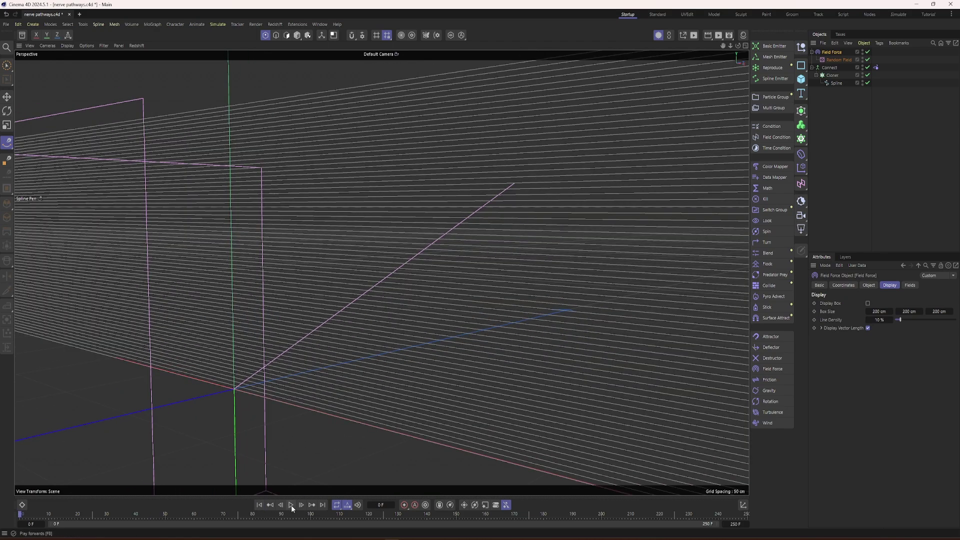
left_click(291, 506)
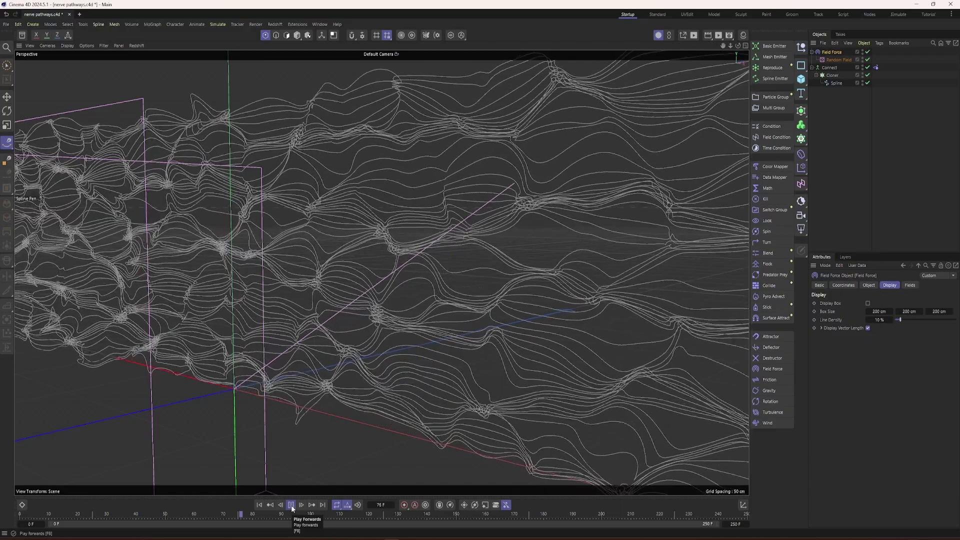
left_click(291, 505)
left_click_drag(376, 287, 275, 288, "alt")
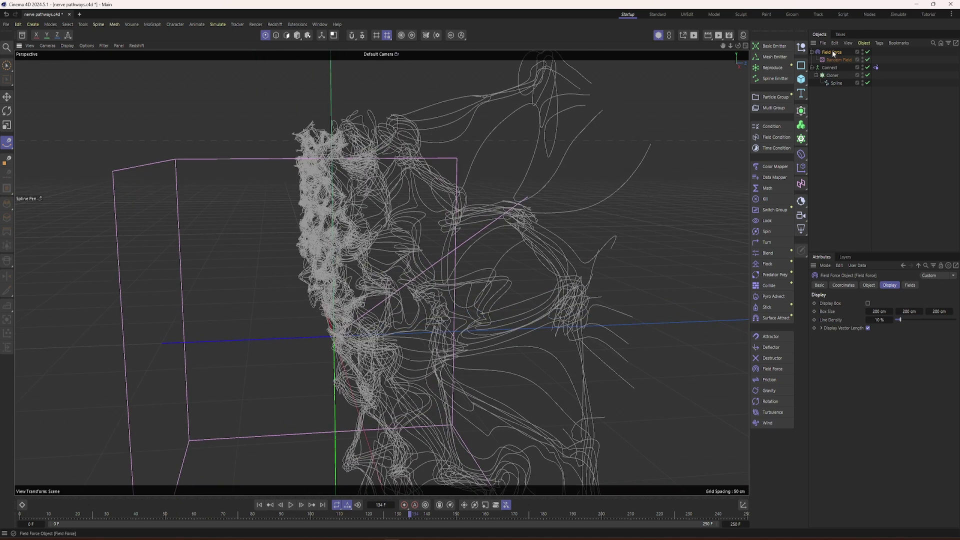
Set the Z relative scale of the Field Force's Random Field to 200% and switch to polygon mode.
left_click(868, 285)
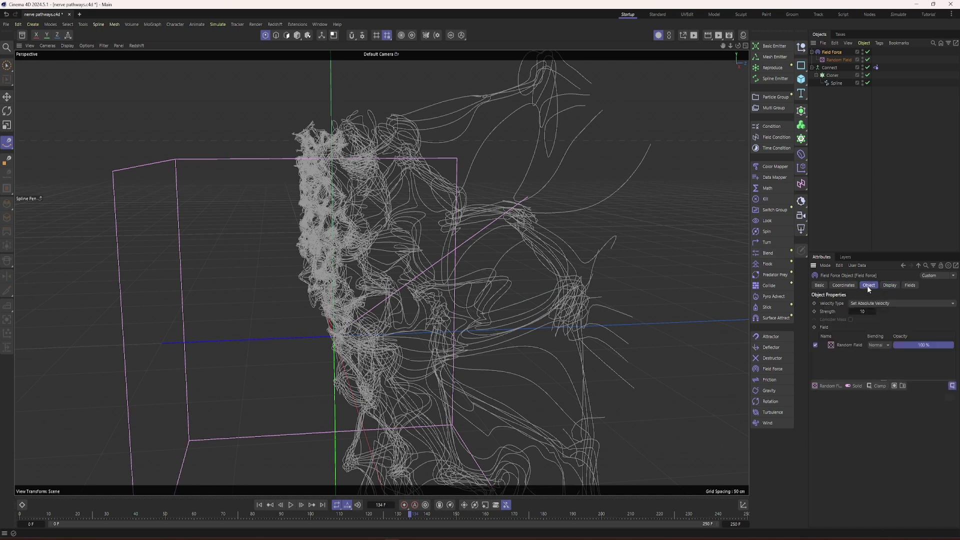
left_click(849, 346)
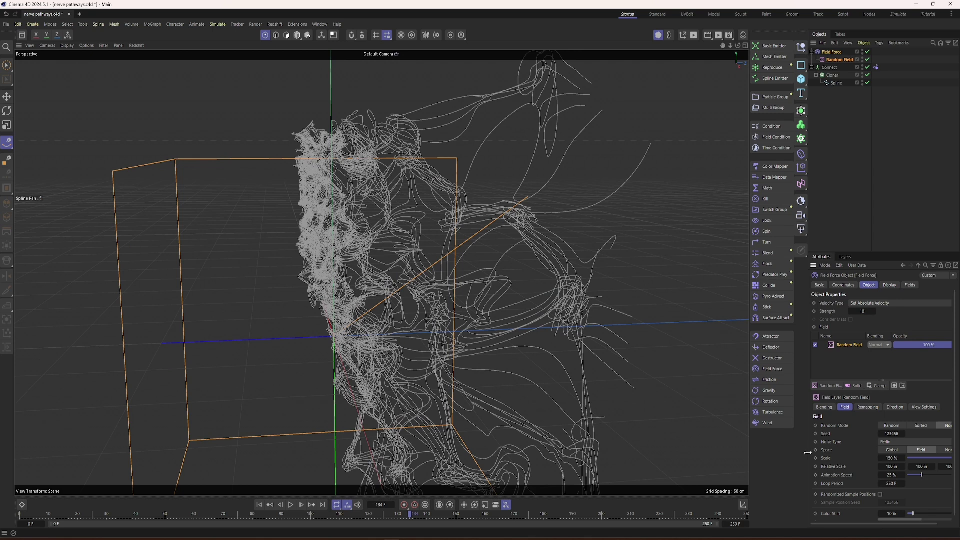
left_click_drag(810, 452, 778, 452)
left_click(917, 467)
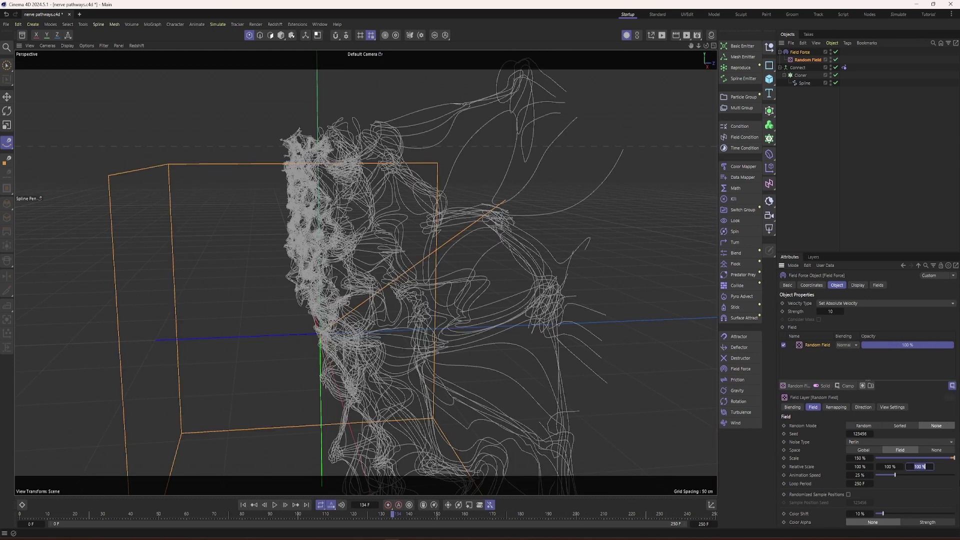
type("200")
key("Return")
left_click(281, 35)
left_click_drag(362, 347, 375, 343, "alt")
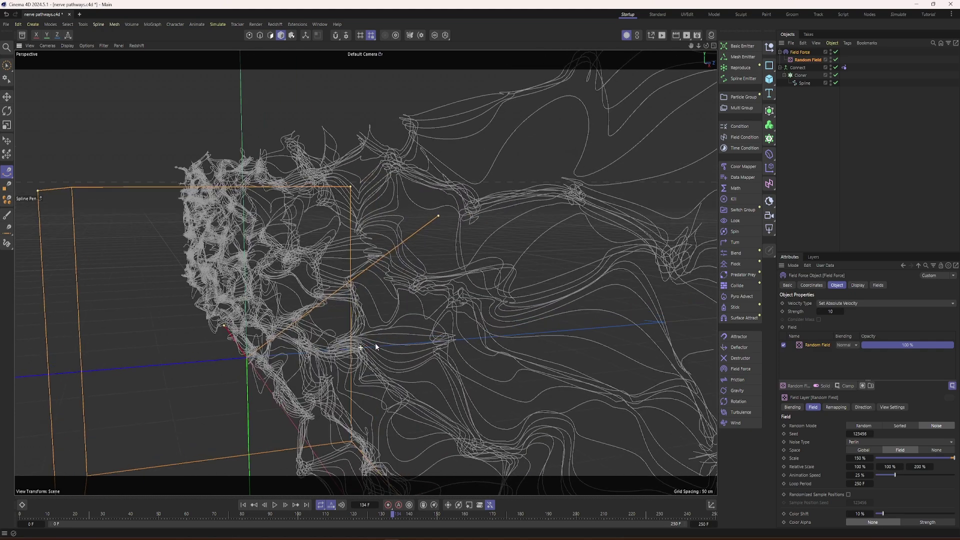
Replay the simulation from the first frame, stop it at about frame 171, and examine the strands from several angles.
left_click_drag(366, 272, 367, 318, "alt")
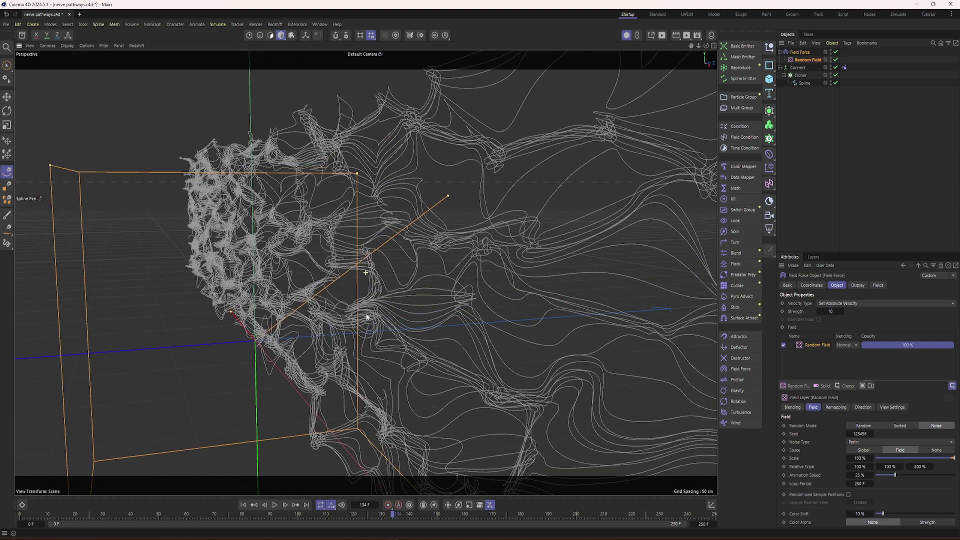
left_click(243, 505)
left_click(275, 505)
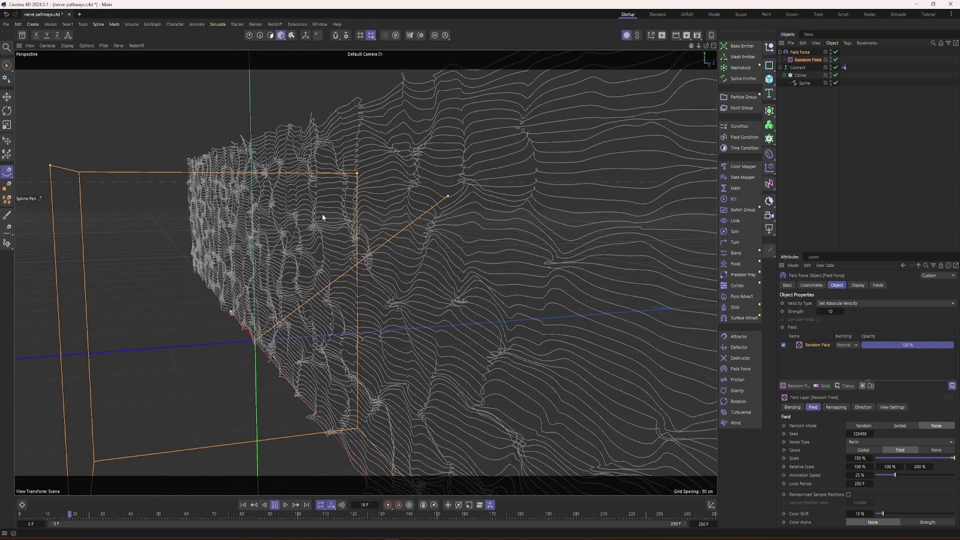
right_click_drag(361, 239, 382, 232, "alt")
left_click_drag(382, 232, 394, 236, "alt")
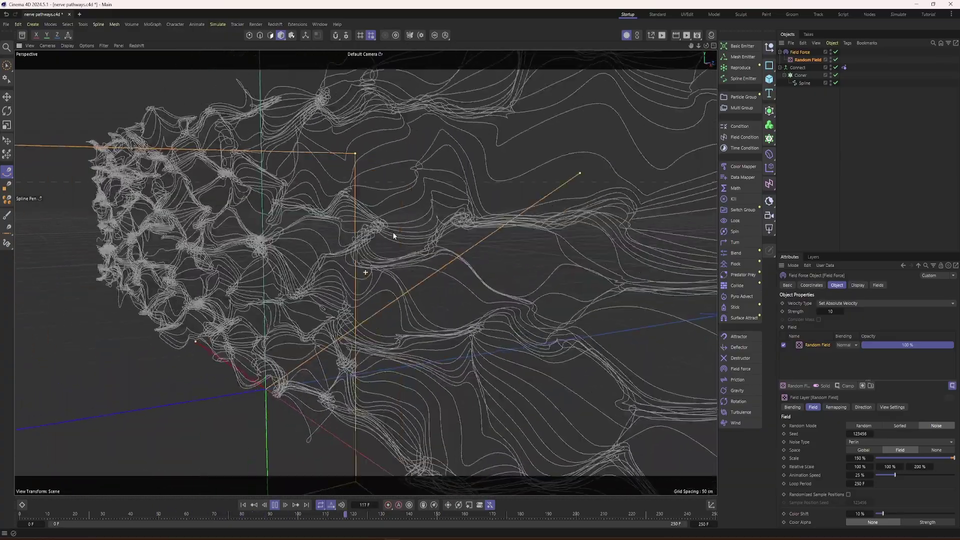
right_click_drag(395, 236, 360, 237, "alt")
key("F8")
left_click_drag(268, 288, 296, 208, "alt")
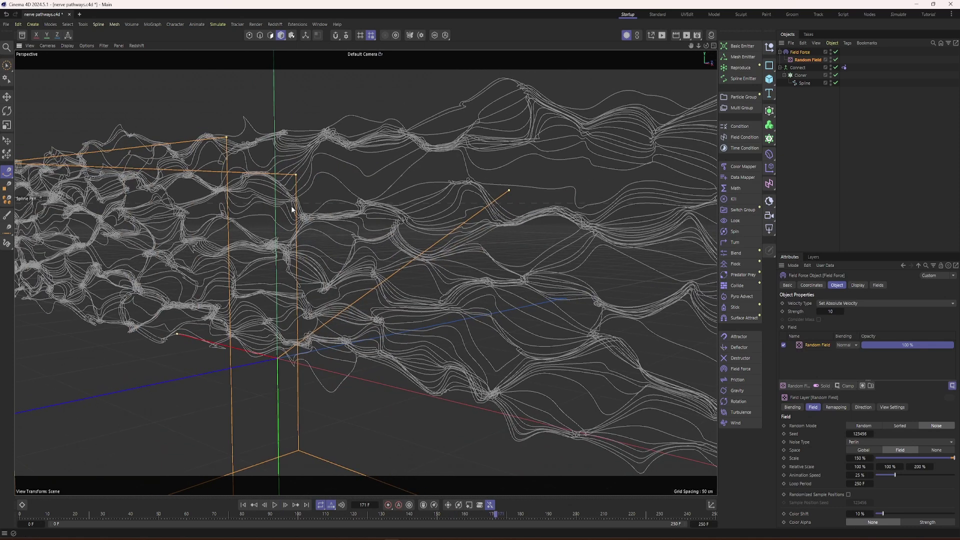
Save the project.
left_click(6, 24)
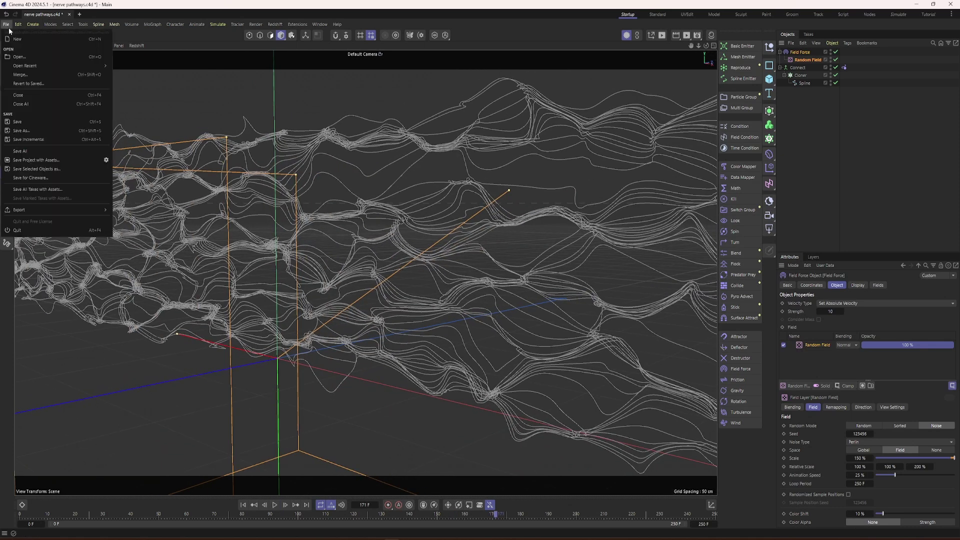
left_click(22, 122)
Create a Redshift camera from a view along the strands, look through it, and set its focal length to 50 mm.
left_click_drag(358, 244, 290, 222, "alt")
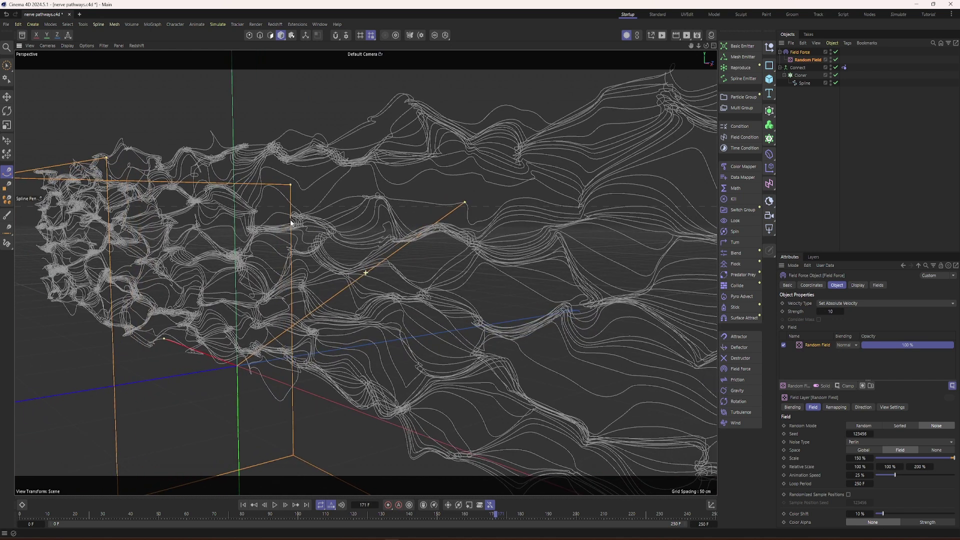
left_click(770, 217)
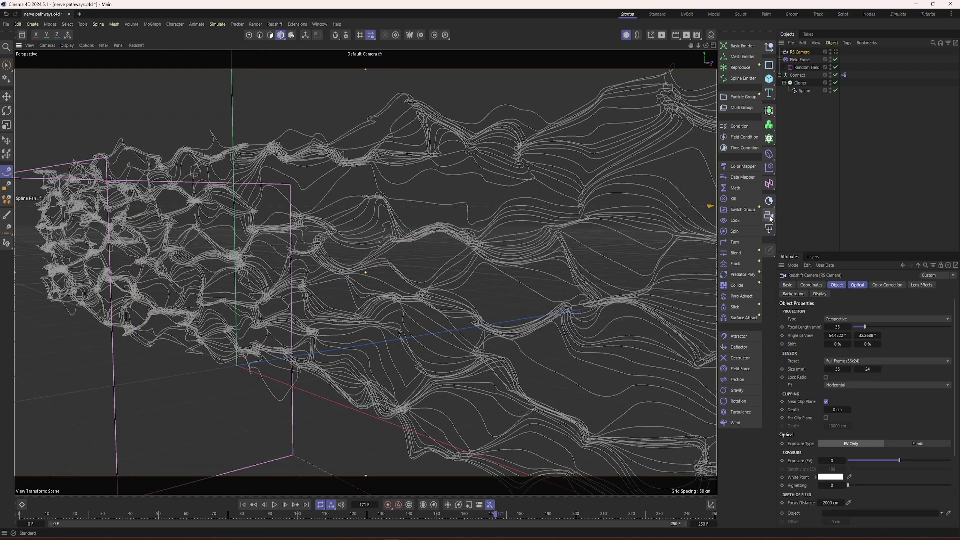
left_click(836, 52)
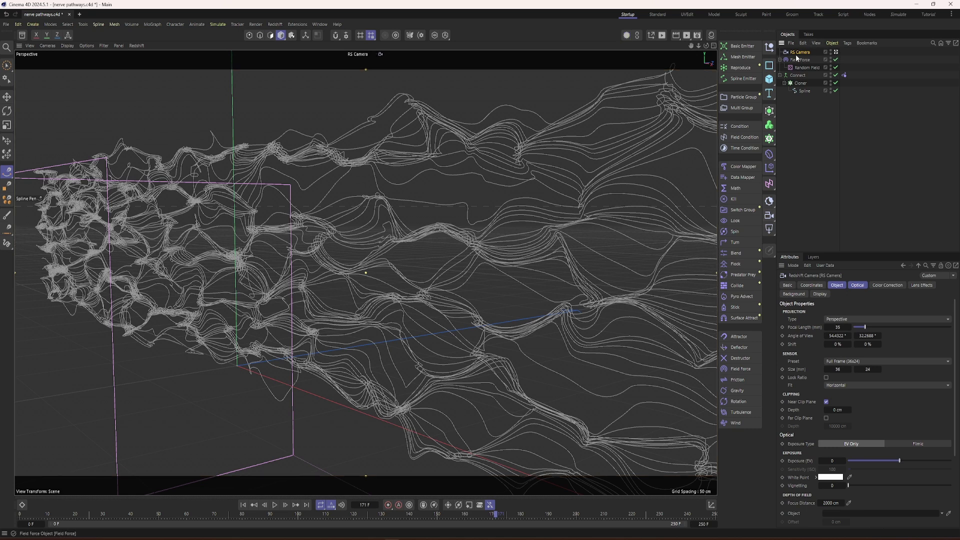
left_click(838, 327)
type("50")
key("Return")
Frame the strands more closely through the RS Camera and return to the default camera.
left_click_drag(432, 293, 494, 229, "alt")
middle_click_drag(494, 229, 471, 288, "alt")
left_click_drag(471, 288, 435, 252, "alt")
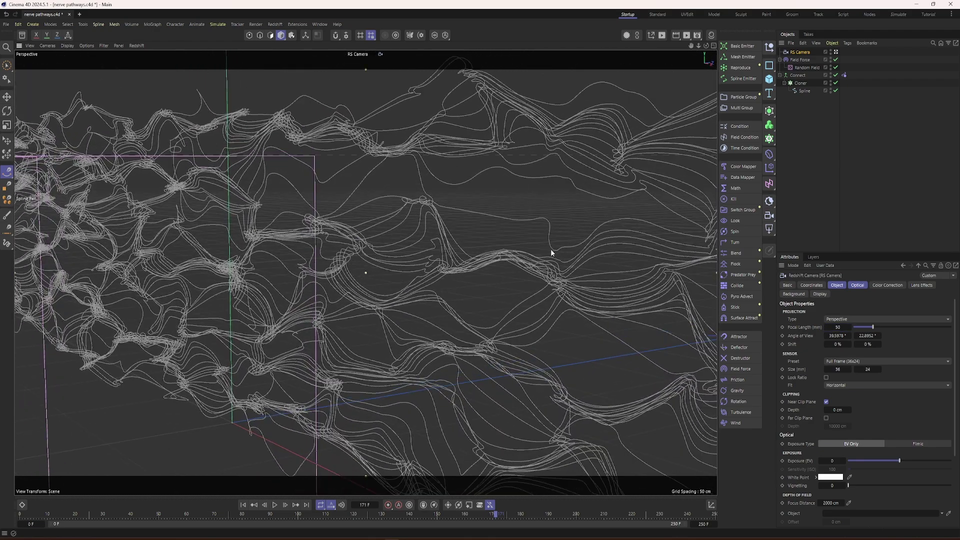
left_click(835, 52)
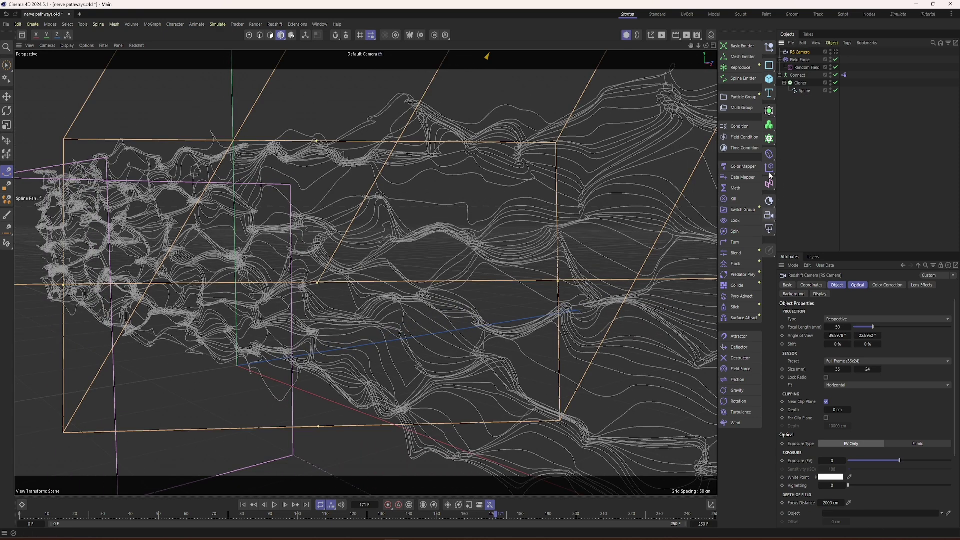
Show all four views and add a null named Light-Null.
left_click(713, 45)
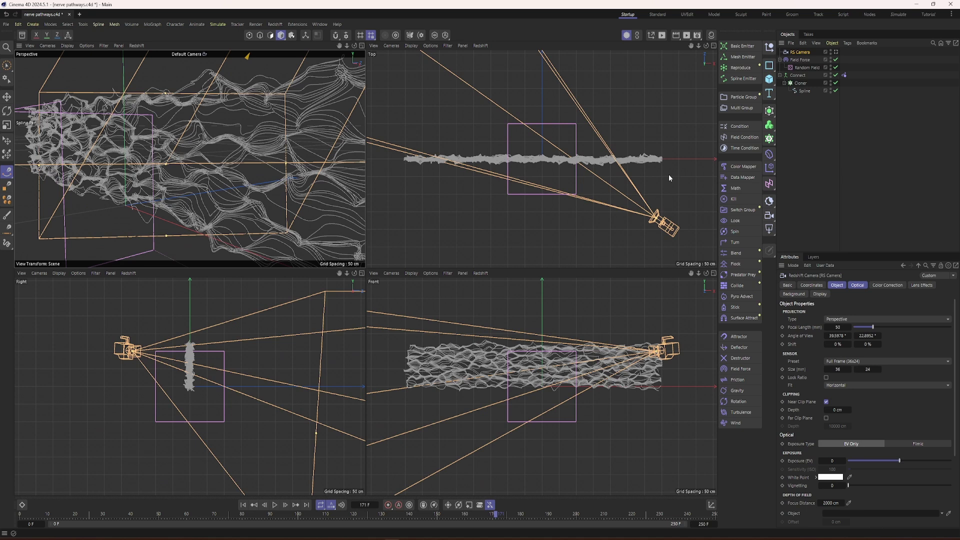
left_click(770, 48)
double_click(794, 52)
type("Ligh")
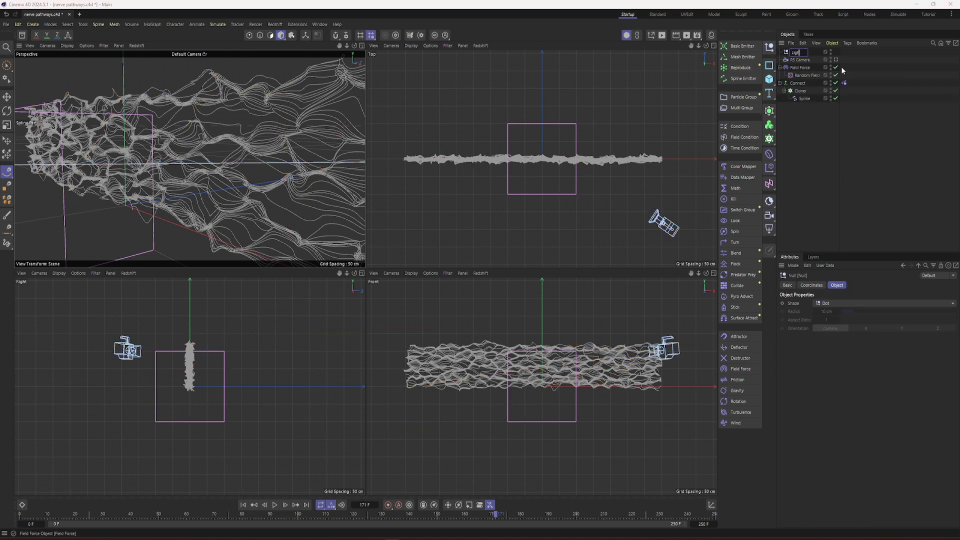
type("t-Null")
key("Return")
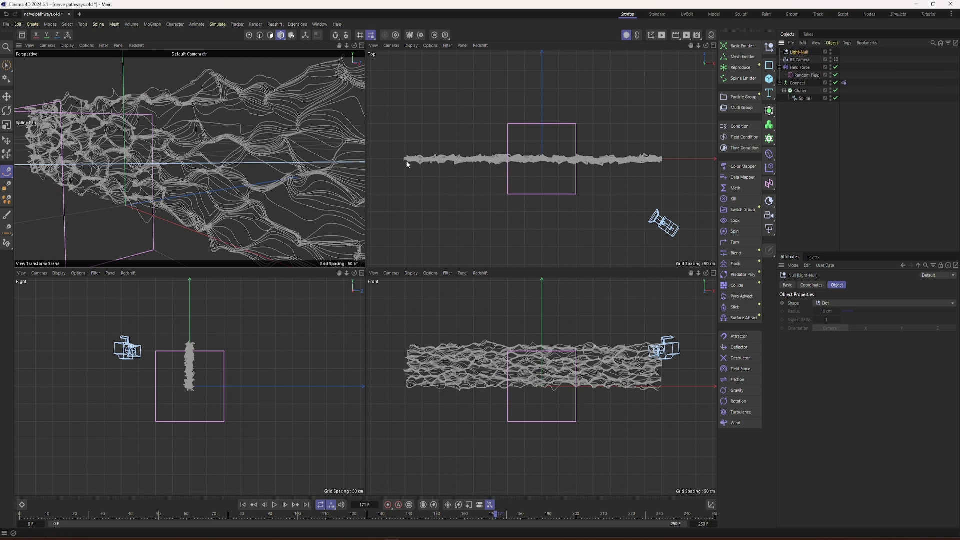
Raise the Light-Null along Y to the middle of the strands' height and save the project.
key("e")
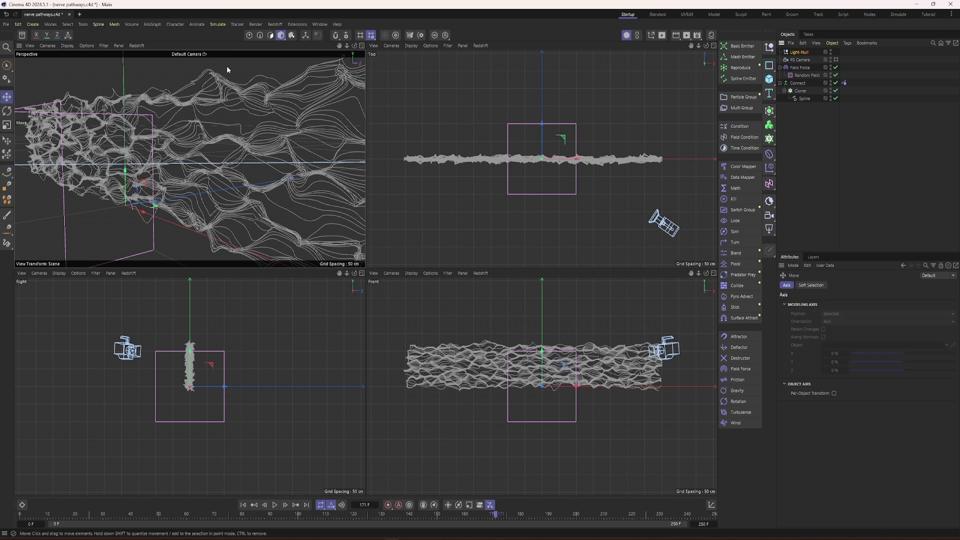
left_click_drag(190, 352, 190, 330)
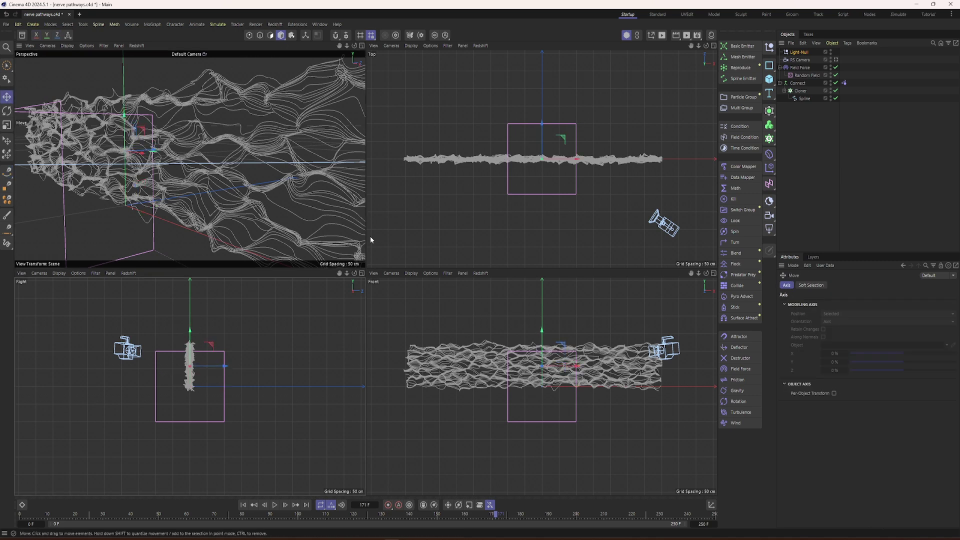
key("ctrl+s")
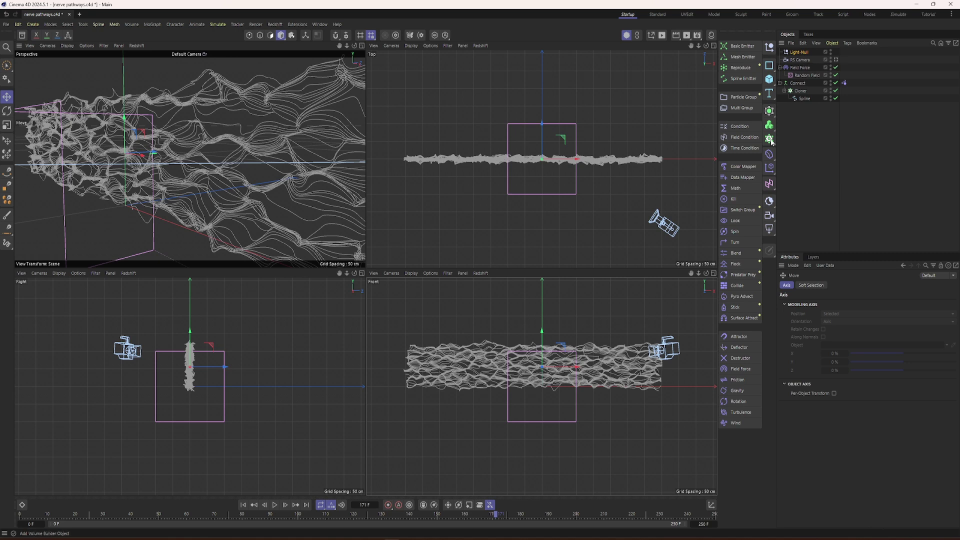
Set up Redshift area lights with target tags around the strands, named Top-Light, Bottom-Light, Rim-Light and Key-Light.
left_click(769, 229)
double_click(802, 52)
type("Top-Light")
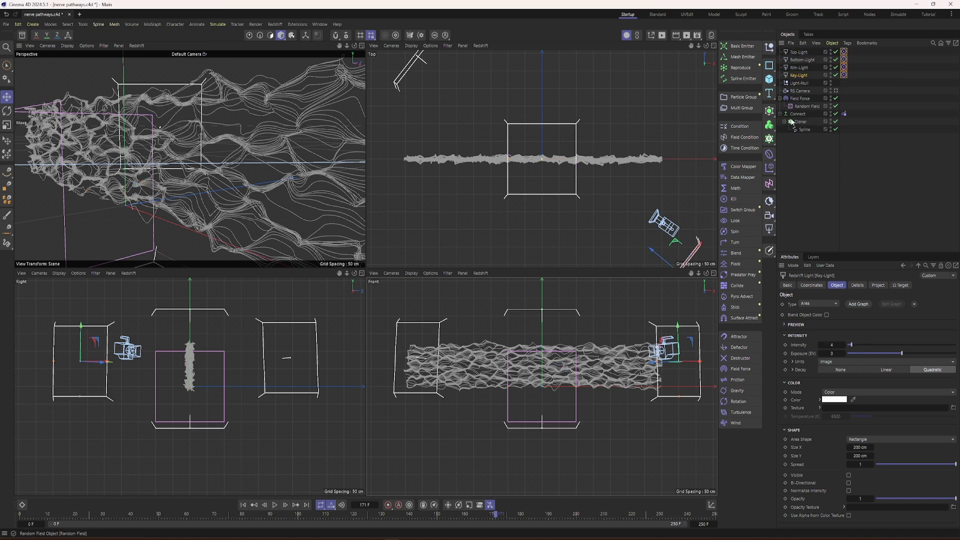
Group the four lights with the Light-Null under a null named Light-Setup and check its contents.
left_click(821, 162)
left_click(799, 83)
left_click(798, 52, "shift")
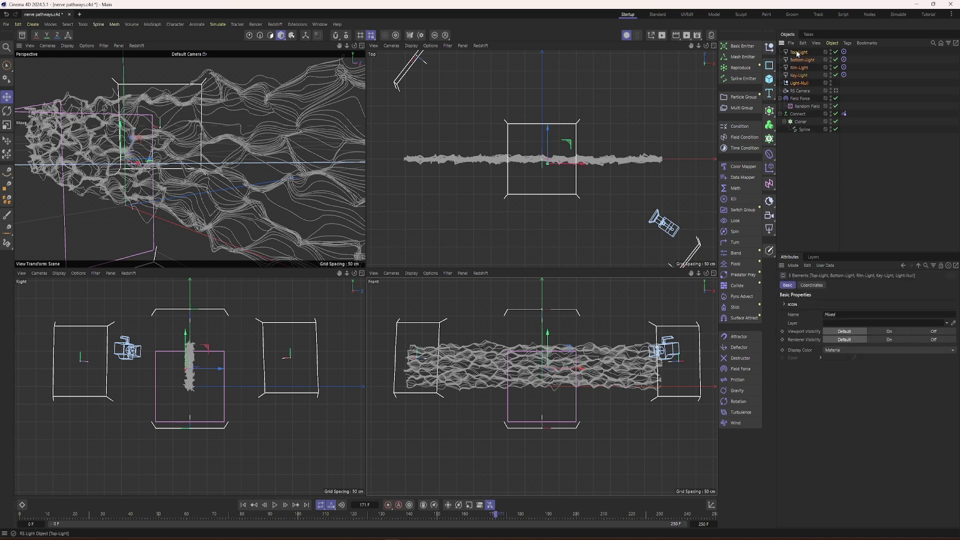
key("alt+g")
double_click(796, 52)
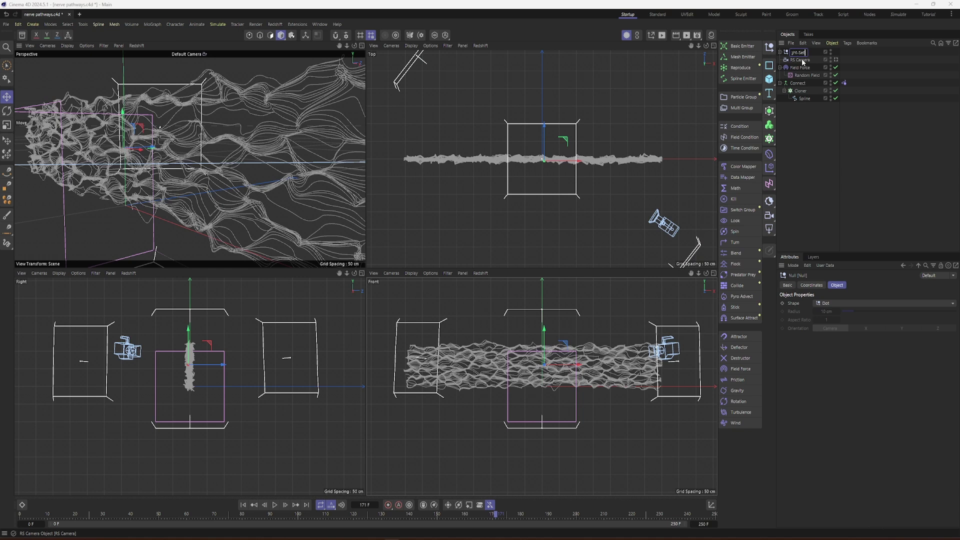
key("Return")
left_click(781, 53)
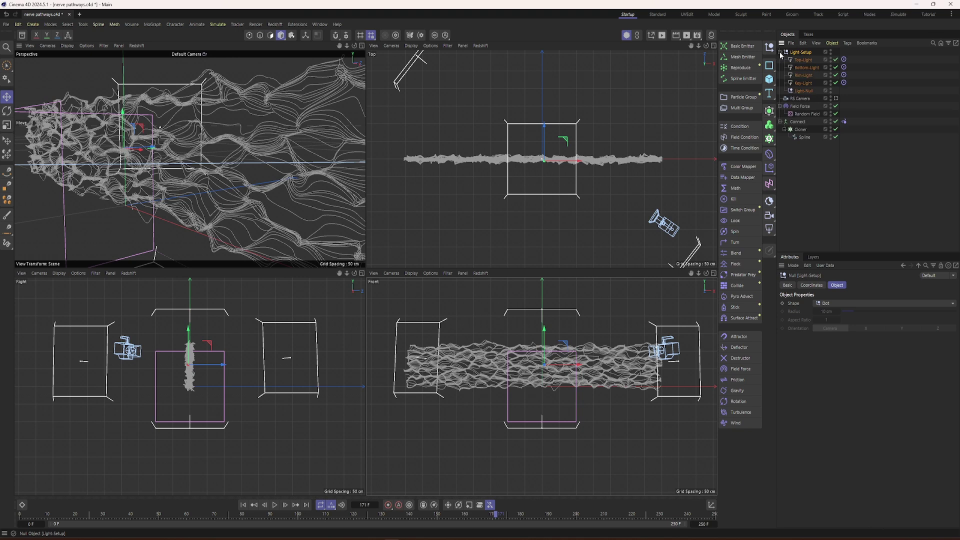
left_click(805, 91)
left_click(781, 52)
Add a Redshift Object tag to the Connect object and set its curve mode to Cylinders.
right_click(798, 85)
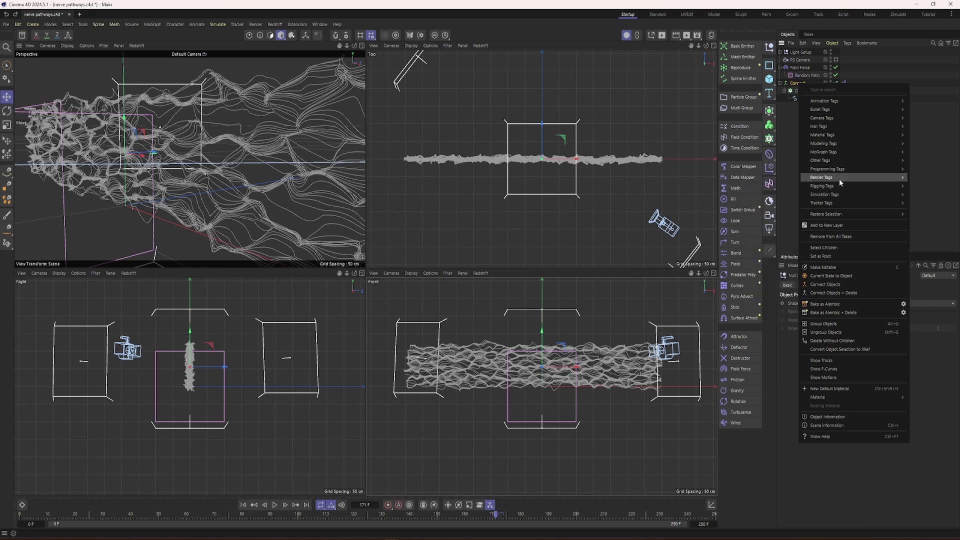
mouse_move(840, 179)
left_click(922, 207)
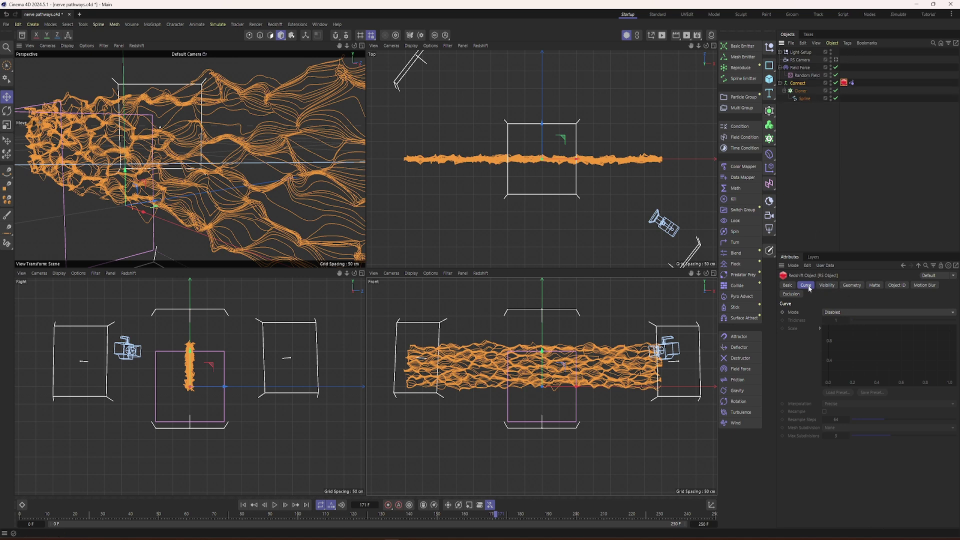
left_click(837, 315)
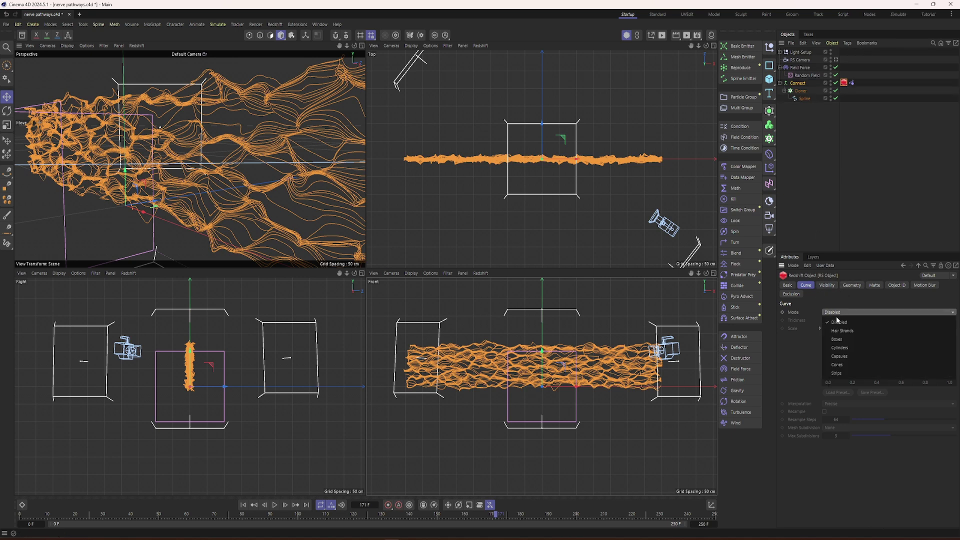
left_click(840, 356)
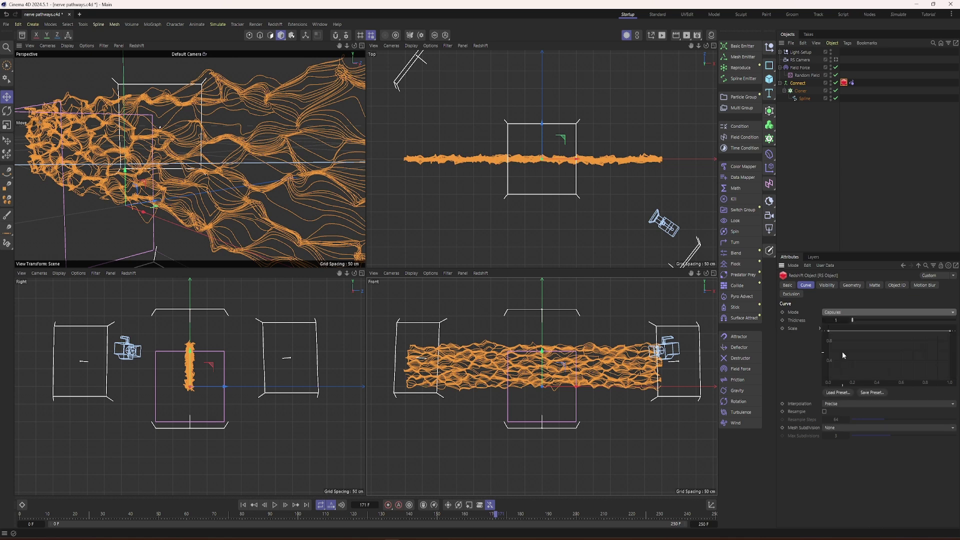
left_click(845, 312)
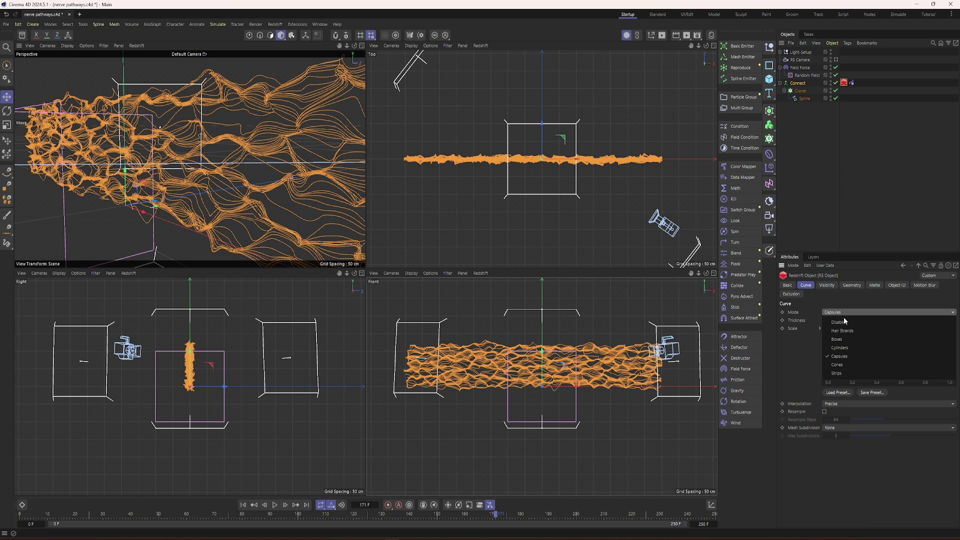
left_click(847, 348)
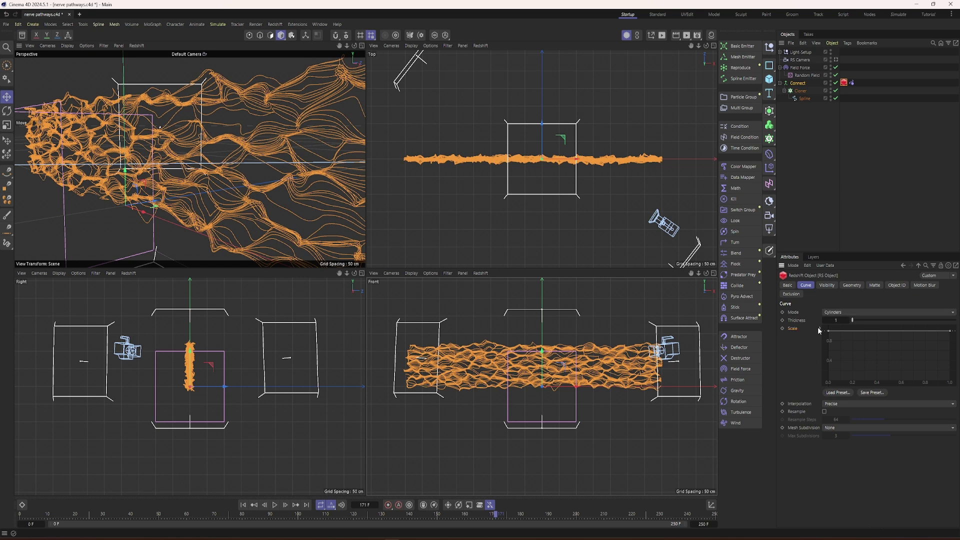
Load the Gauss preset into the tag's curve Scale graph and lower its peak to just under 0.8.
left_click(832, 393)
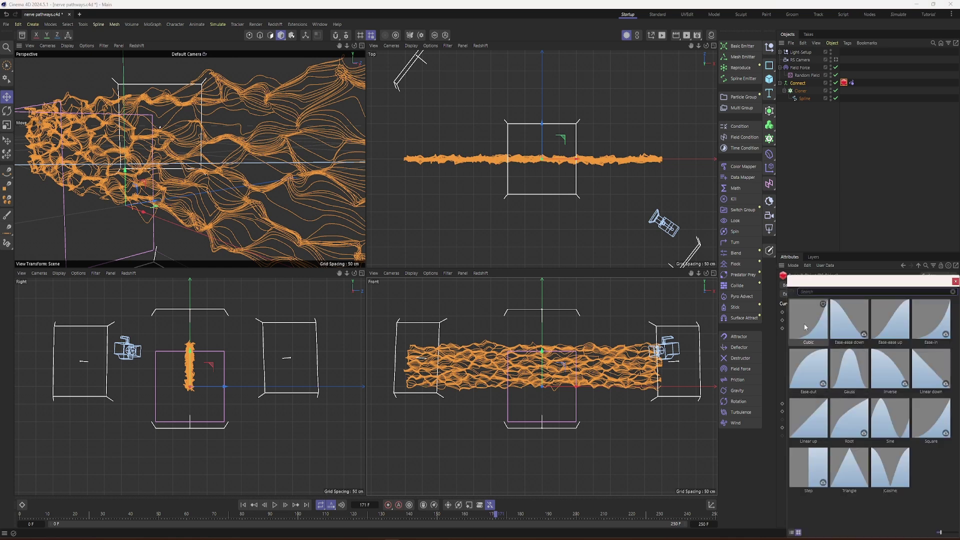
left_click(846, 381)
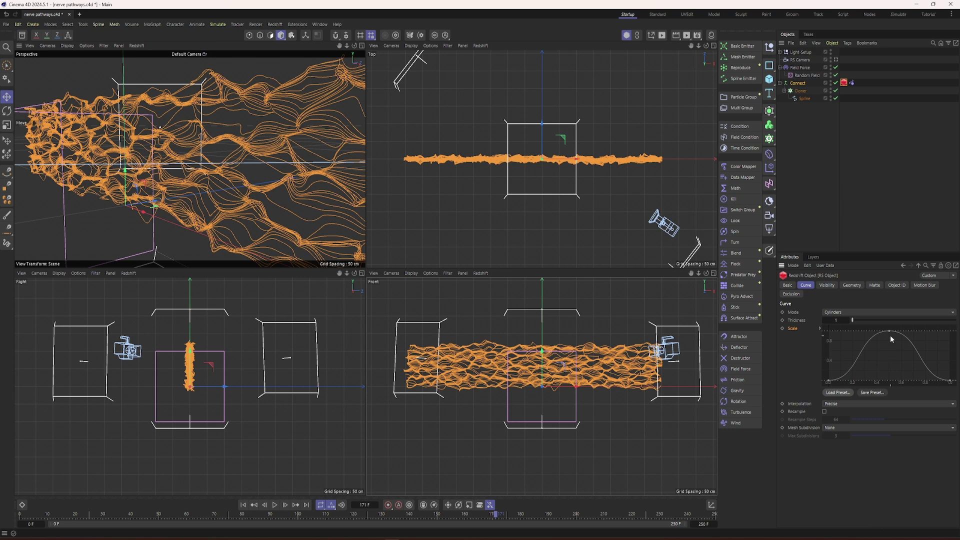
left_click_drag(890, 332, 890, 346)
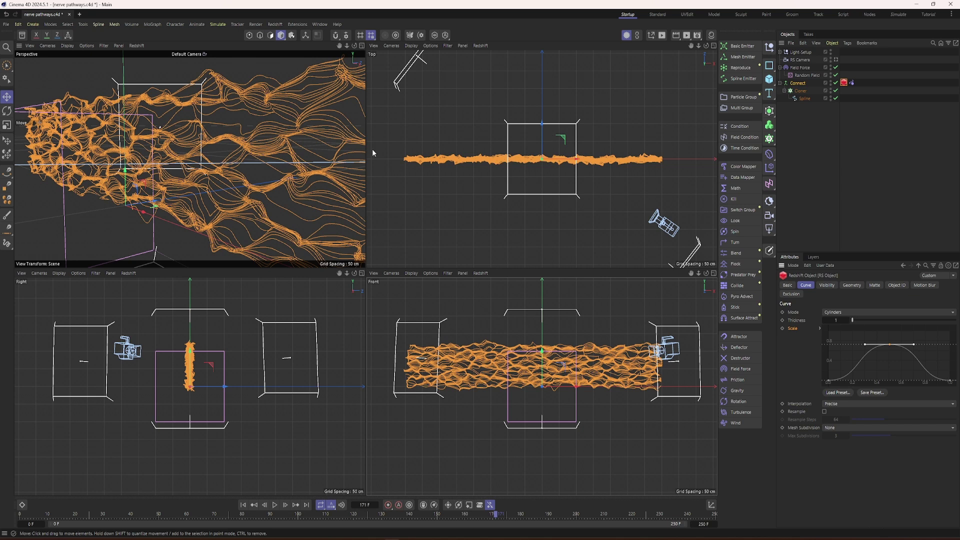
Switch to the Tutorial layout and start the live Redshift render seen through the RS Camera.
left_click(926, 17)
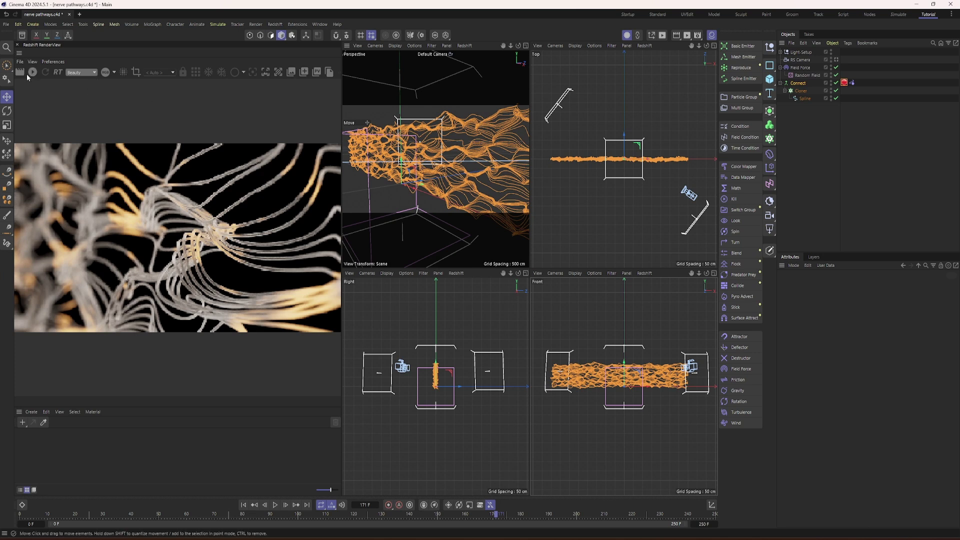
left_click(29, 73)
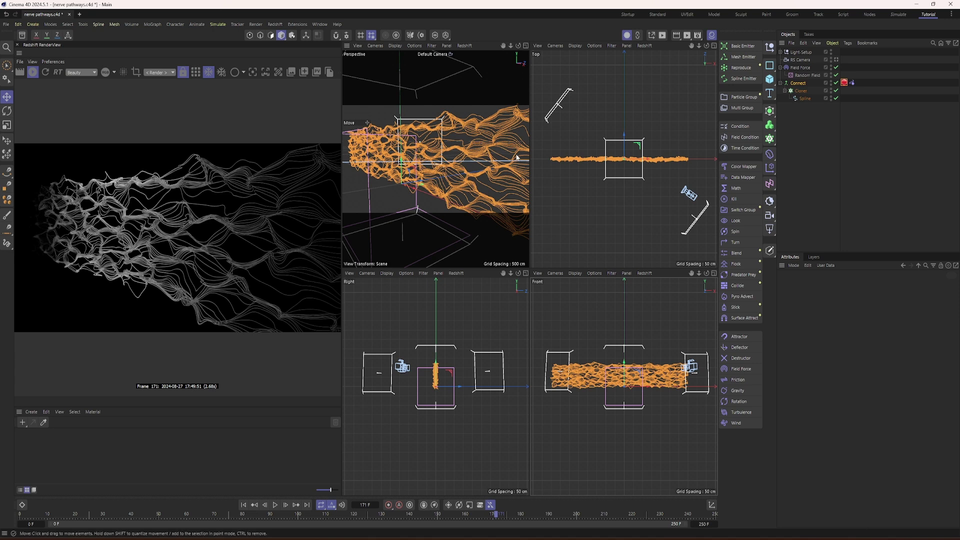
left_click(837, 60)
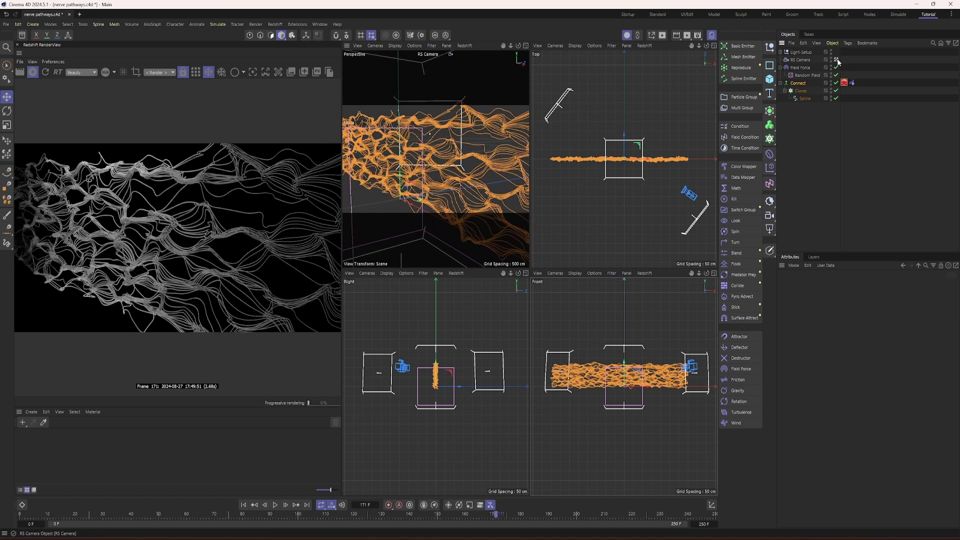
Move the RS Camera closer to the strands for a tighter render framing.
scroll(446, 161, "up", 5)
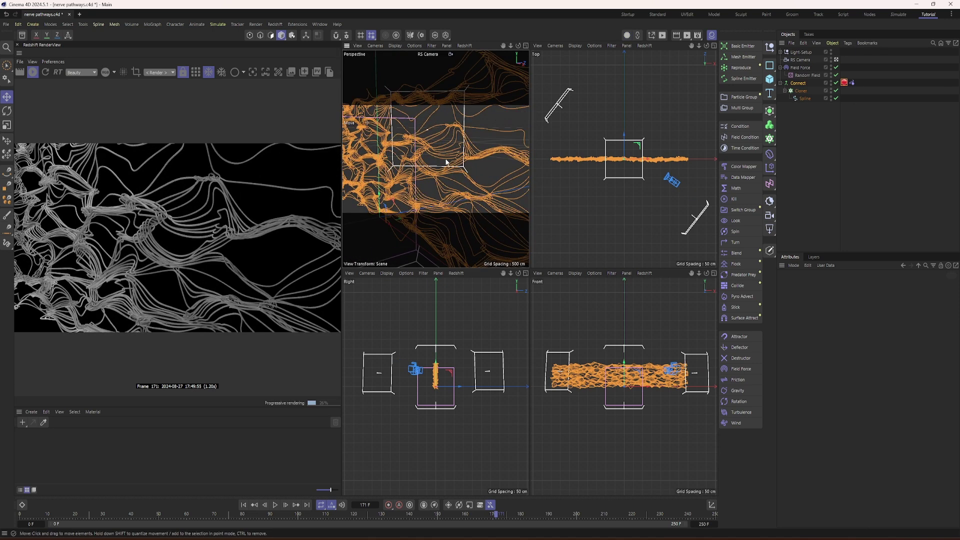
scroll(447, 161, "up", 5)
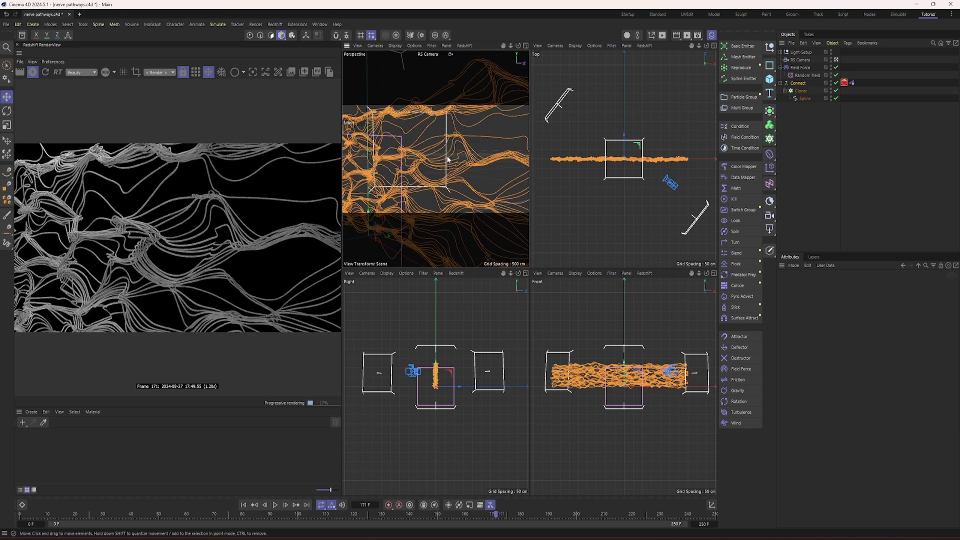
scroll(445, 159, "up", 3)
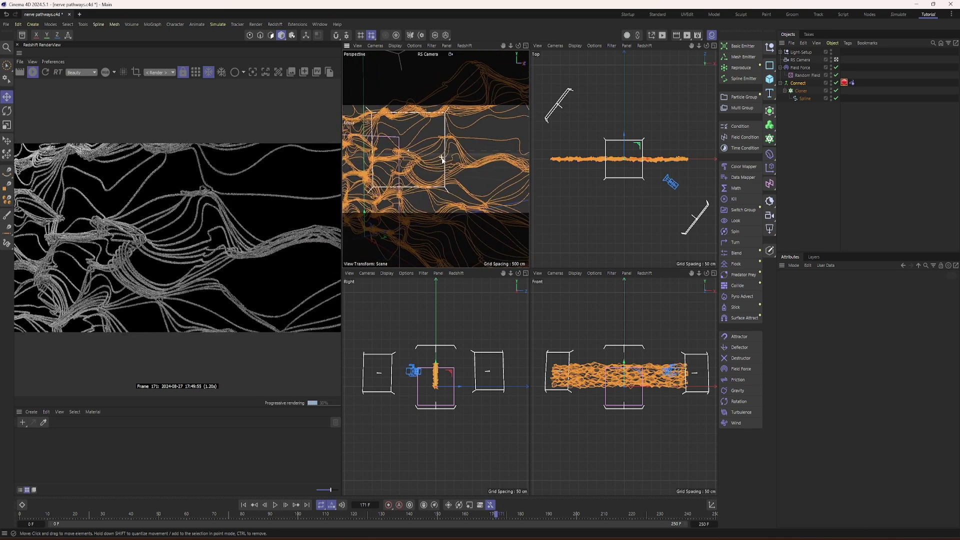
Push the RS Camera in and angle it for a close-up of a dense junction where the strands bundle together.
scroll(442, 159, "up", 3)
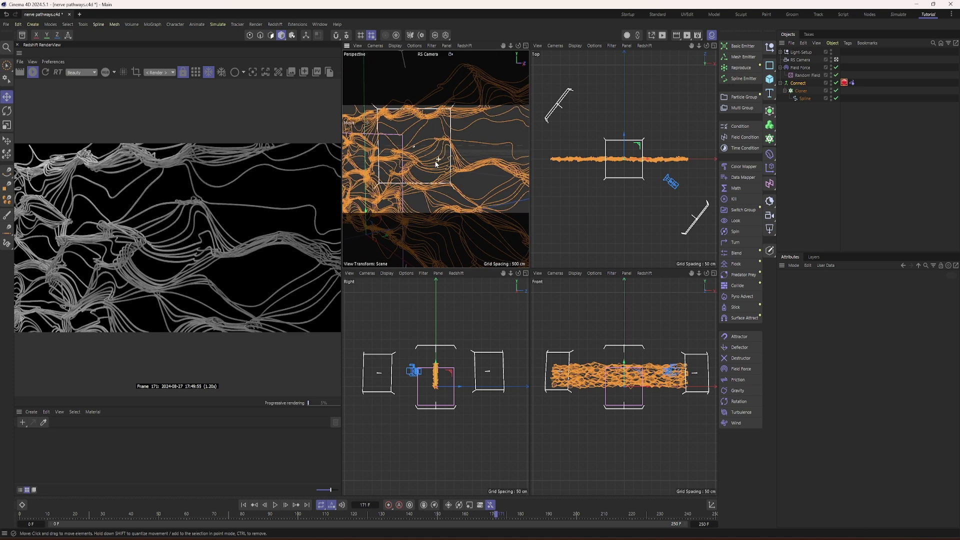
scroll(435, 158, "up", 3)
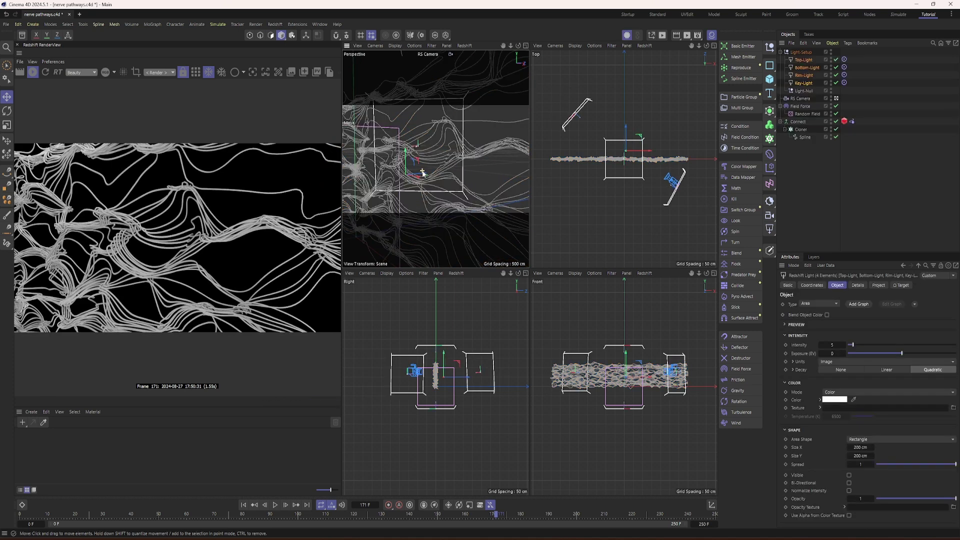
scroll(425, 161, "up", 3)
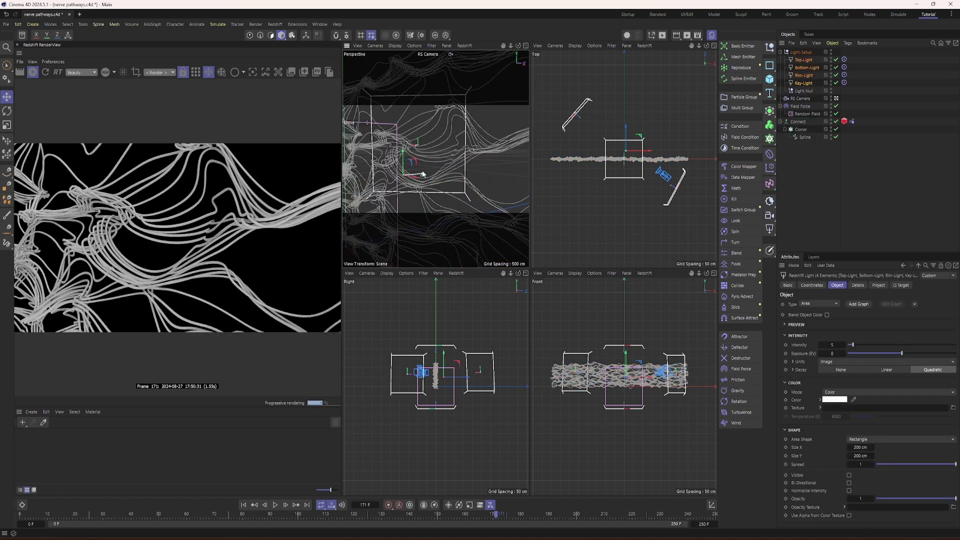
scroll(423, 174, "up", 2)
middle_click_drag(429, 161, 486, 182, "alt")
left_click_drag(445, 176, 430, 200, "alt")
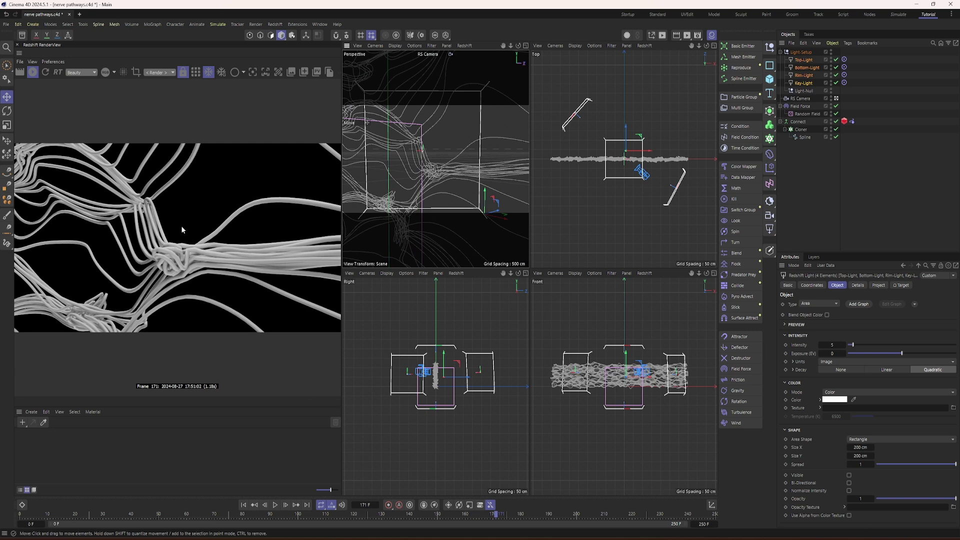
Override the geometry settings in the Connect object's Redshift Object tag and enable tessellation.
left_click(844, 121)
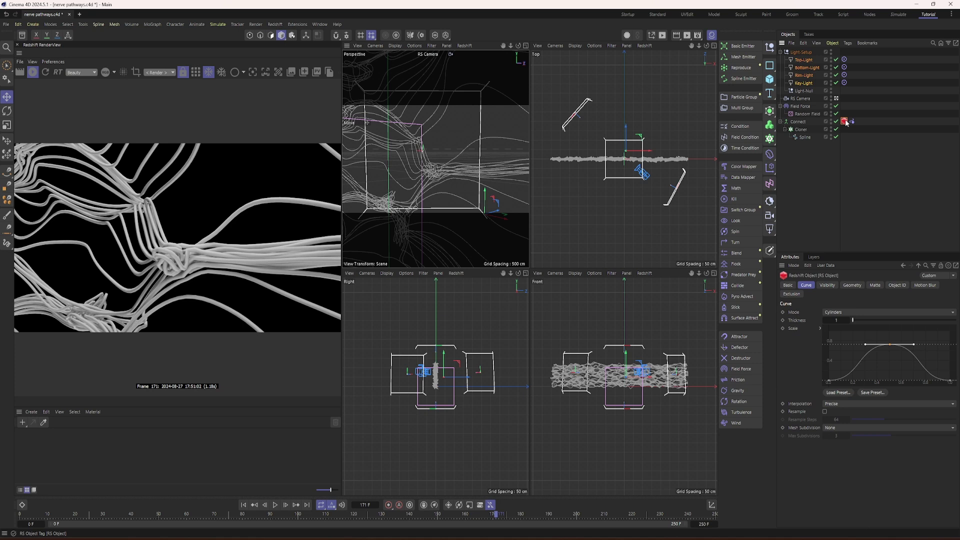
left_click(852, 285)
left_click(808, 312)
left_click(857, 331)
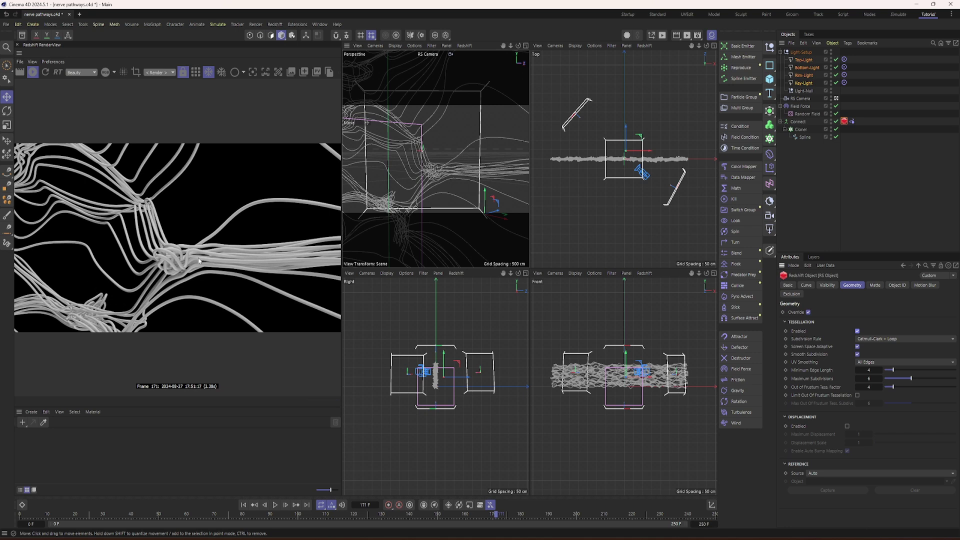
Pull the RS Camera back and recompose the shot so several branching strand bundles are in frame.
right_click_drag(453, 182, 422, 198, "alt")
middle_click_drag(422, 197, 429, 189, "alt")
right_click_drag(428, 189, 464, 156, "alt")
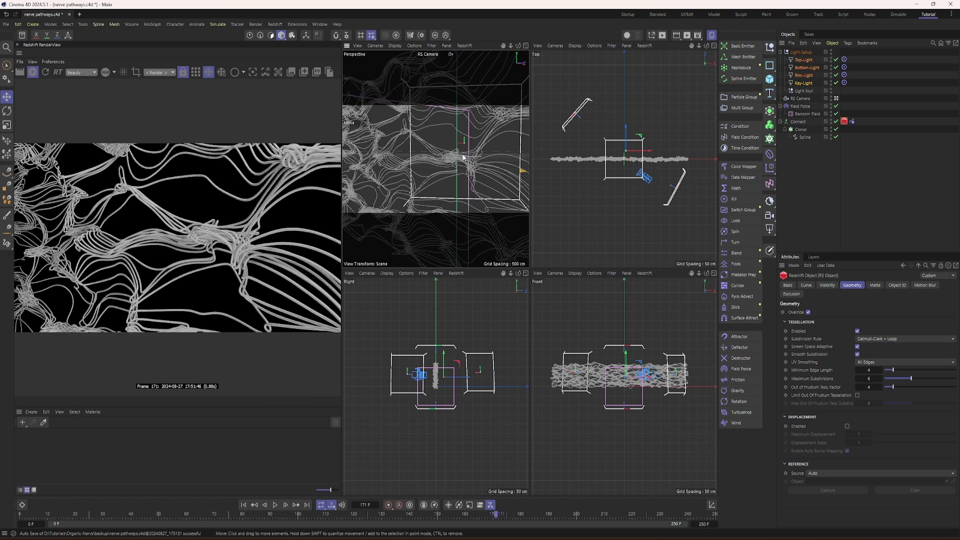
left_click_drag(464, 156, 459, 157, "alt")
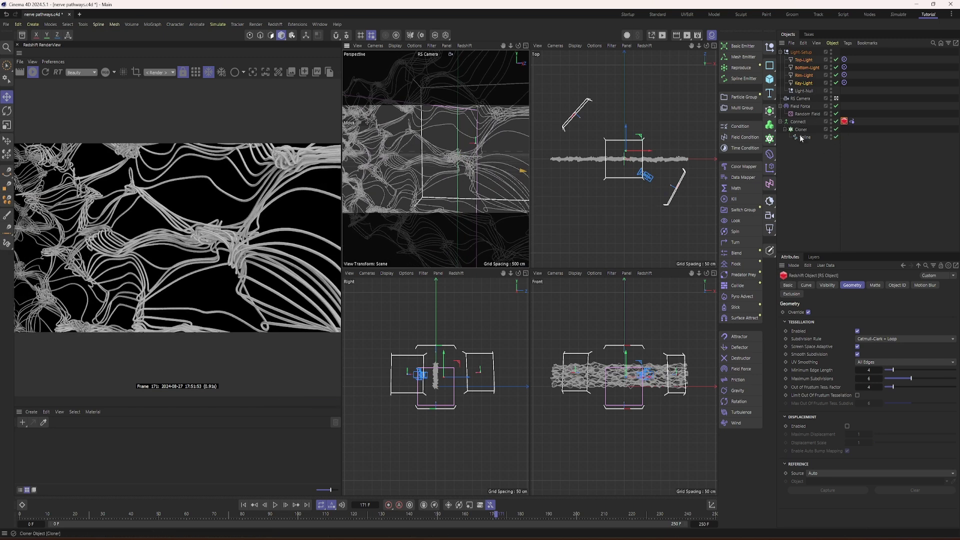
Enable Bokeh depth of field on the RS Camera with an aperture of 2.
left_click(801, 98)
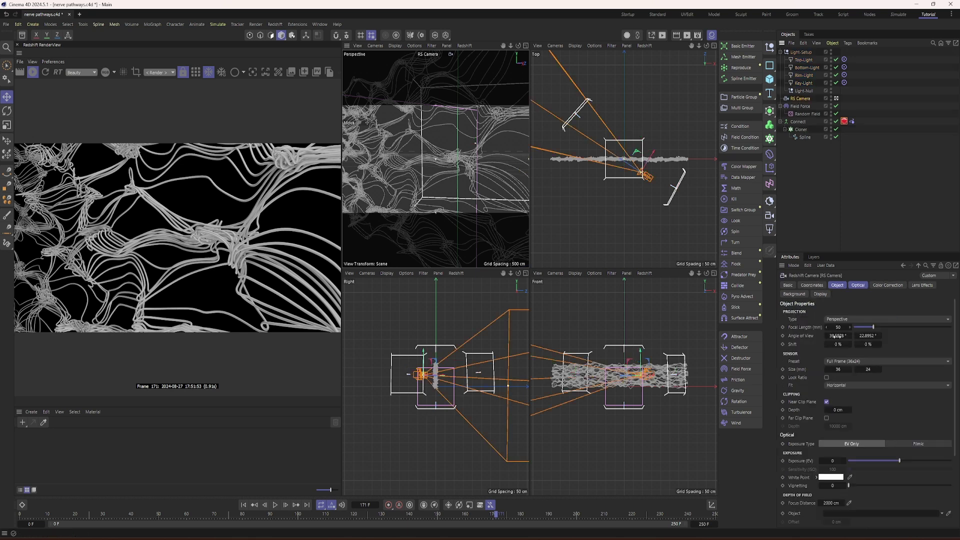
left_click(852, 287)
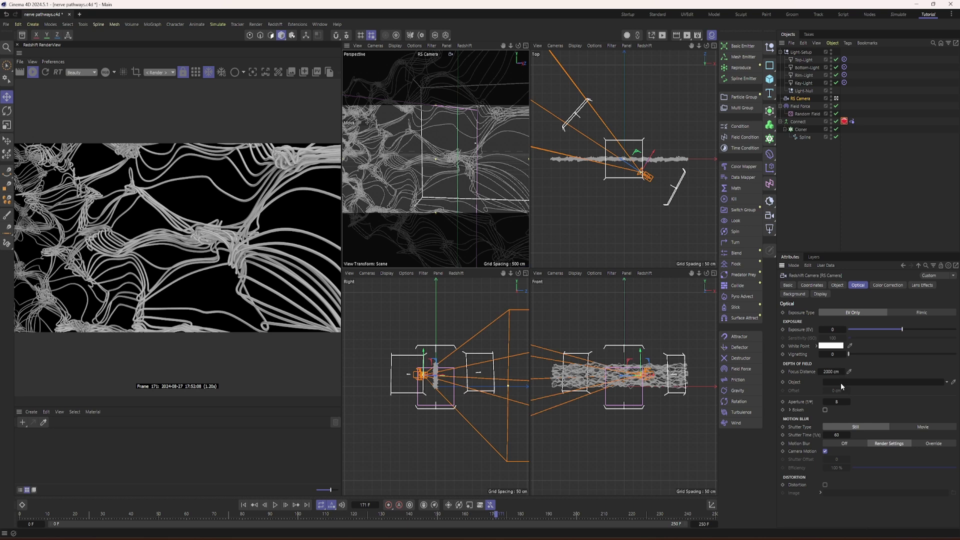
left_click(834, 401)
type("2")
left_click(825, 410)
Bring the RS Camera's focus plane in to the strands in the Top view, at a focus distance of about 121 cm.
scroll(619, 159, "down", 3)
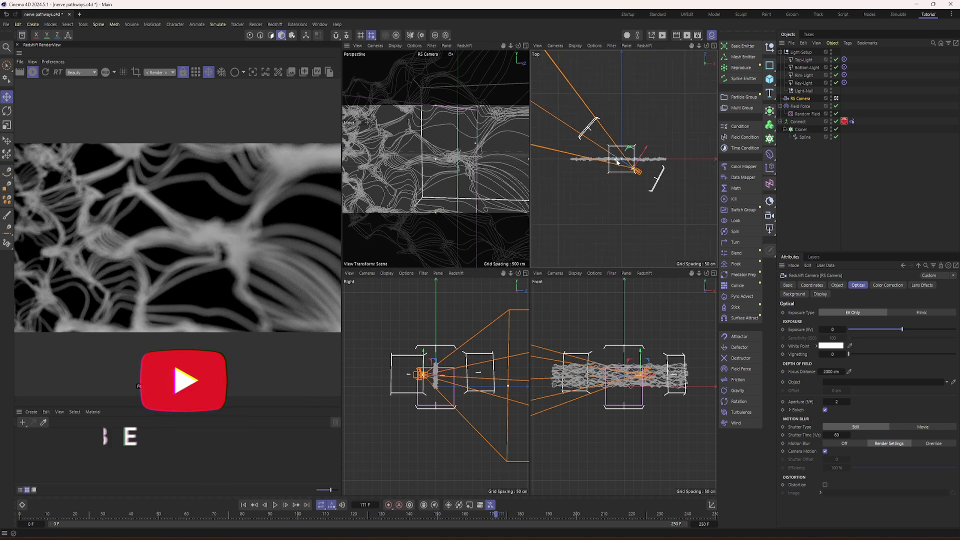
scroll(620, 159, "down", 5)
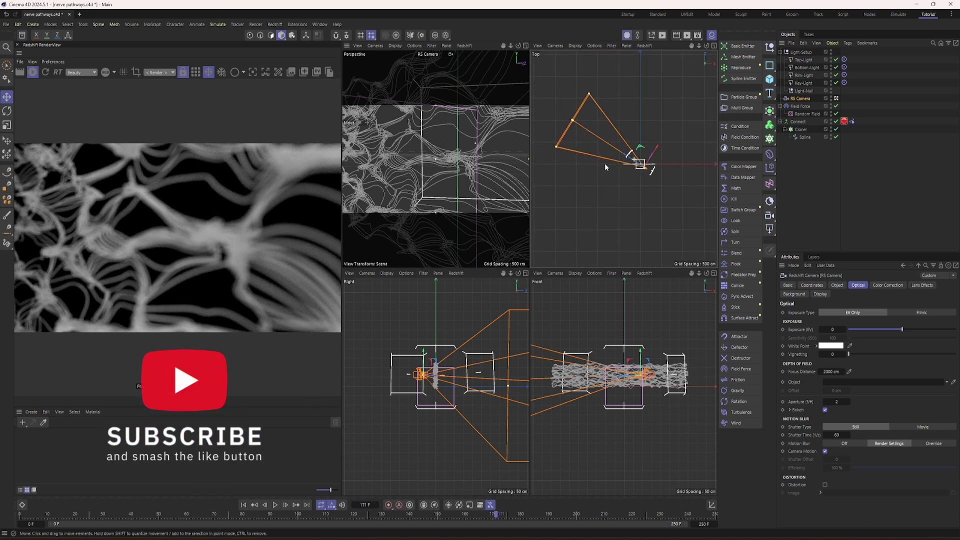
left_click_drag(564, 111, 643, 165)
scroll(643, 166, "up", 10)
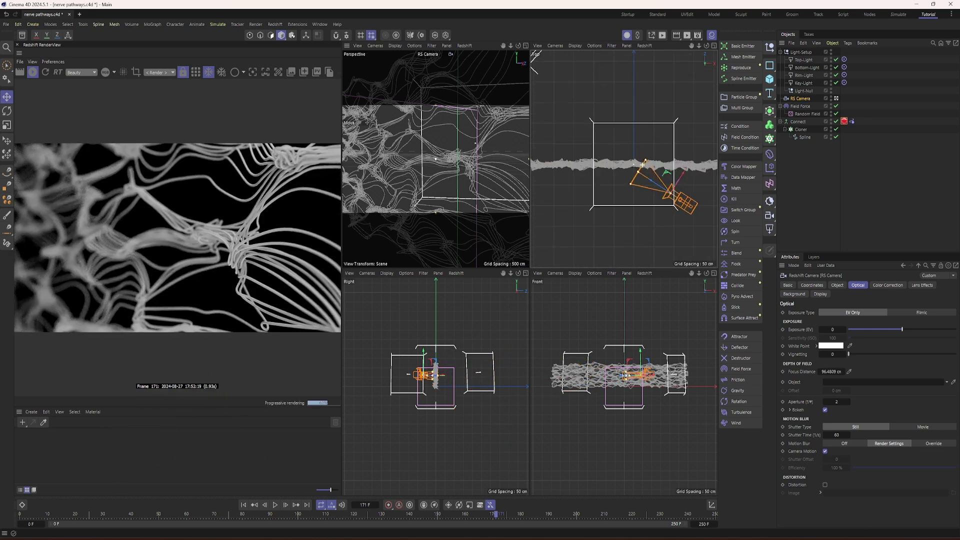
left_click_drag(635, 180, 622, 171)
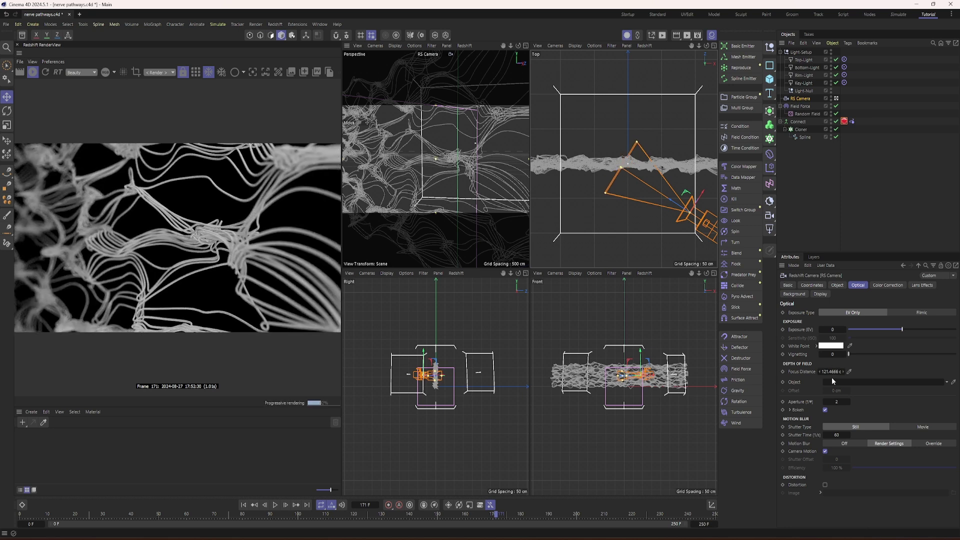
left_click(834, 403)
key("ctrl+z")
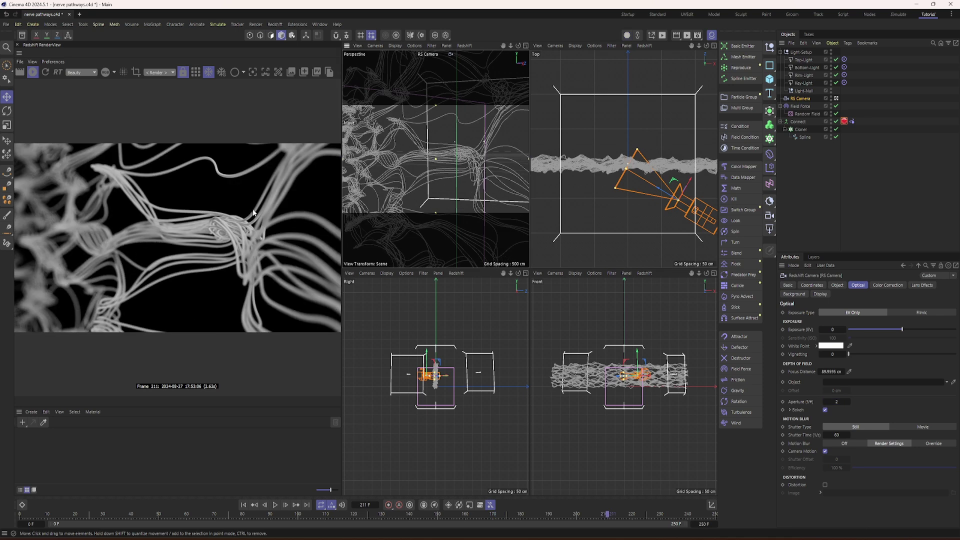
Load the Nerve material from the Asset Browser's materials into the scene, and close the browser.
left_click(21, 37)
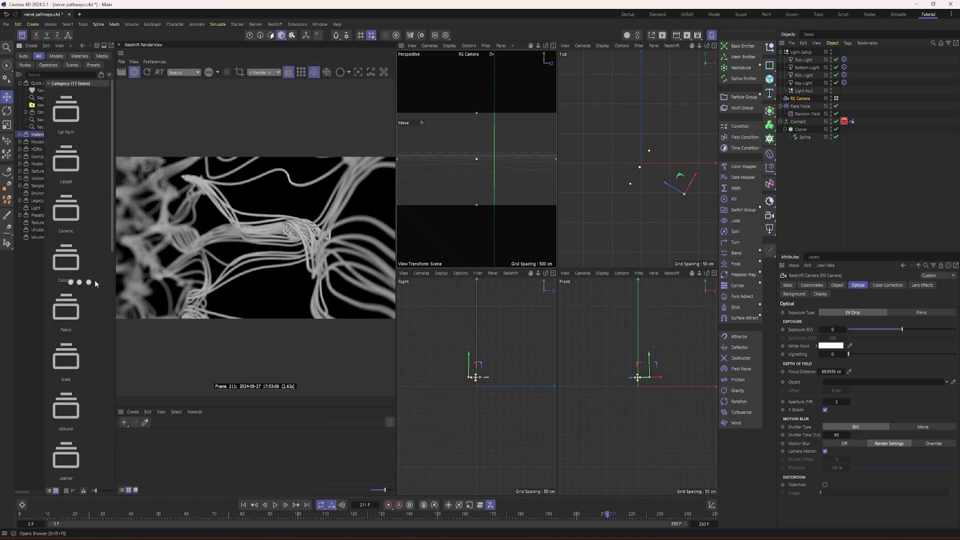
left_click_drag(110, 242, 123, 484)
left_click_drag(67, 403, 185, 457)
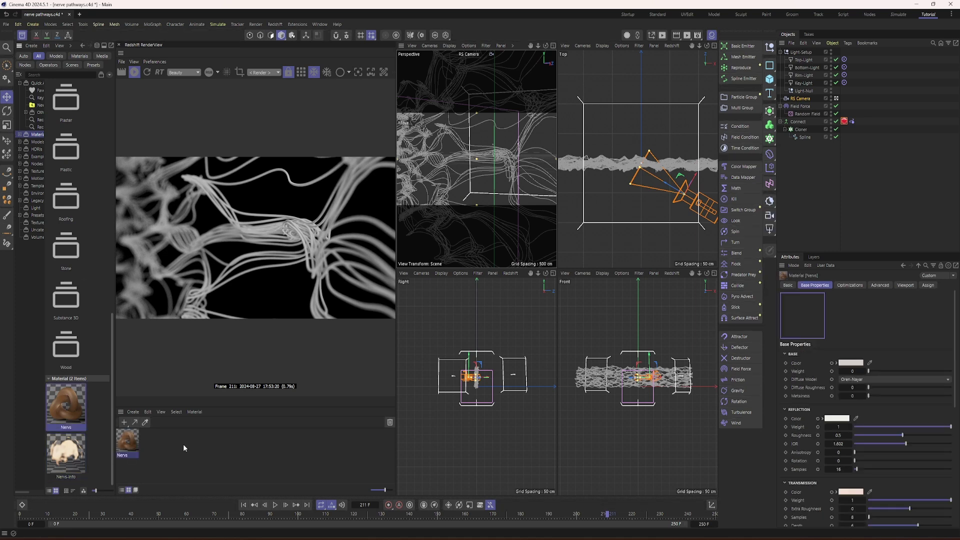
left_click(23, 35)
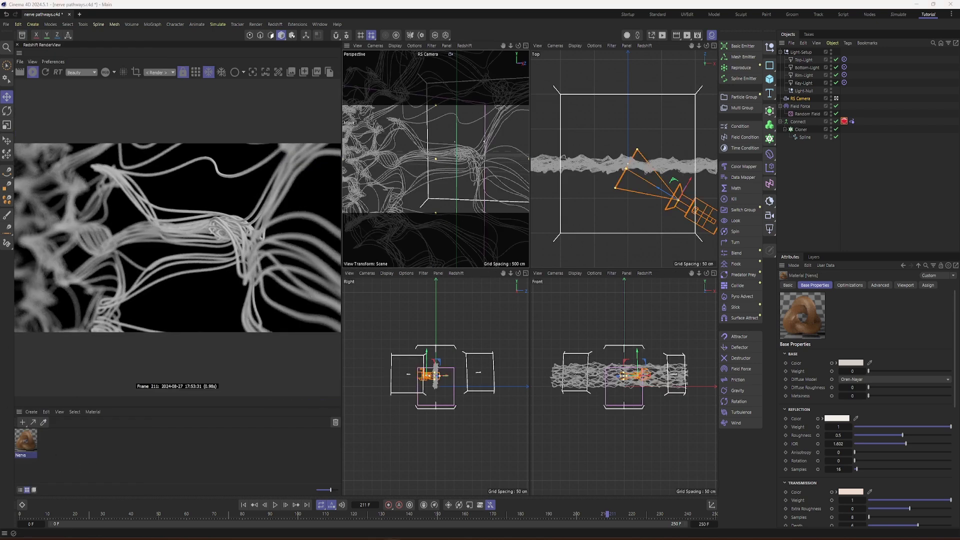
Review the Nerve material's node graph and its reflection, transmission, subsurface, coat and geometry settings in the Node Editor.
double_click(25, 441)
left_click_drag(313, 193, 415, 107)
scroll(400, 217, "up", 4)
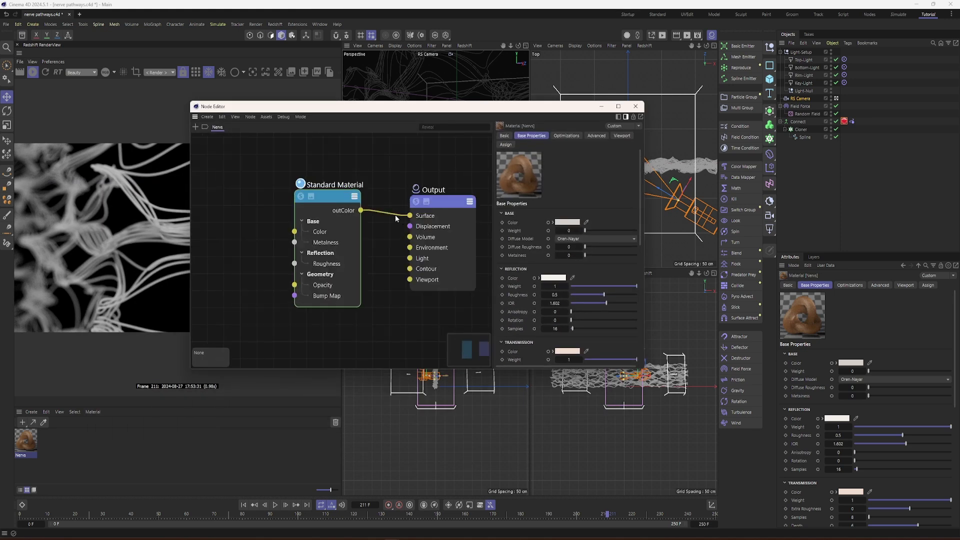
middle_click_drag(392, 259, 334, 250)
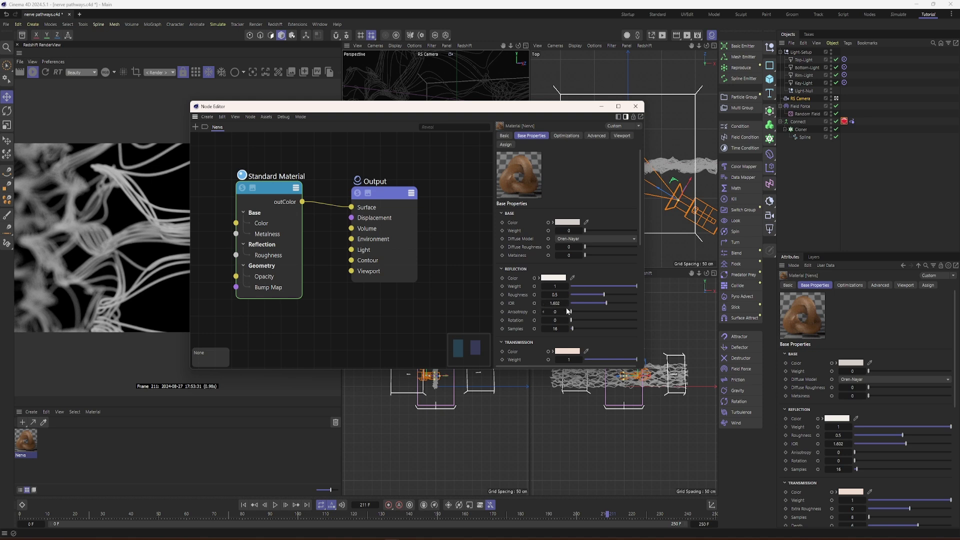
scroll(578, 325, "down", 3)
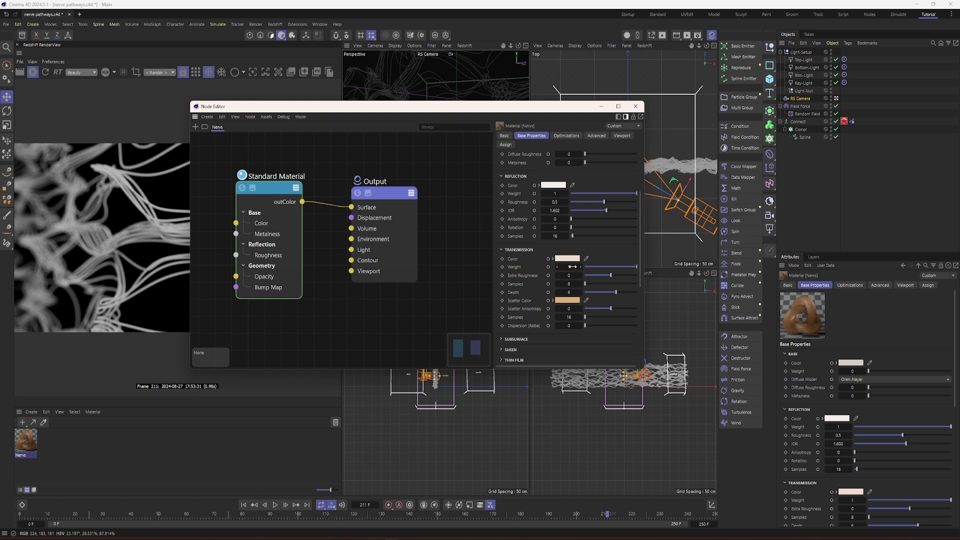
scroll(574, 303, "down", 5)
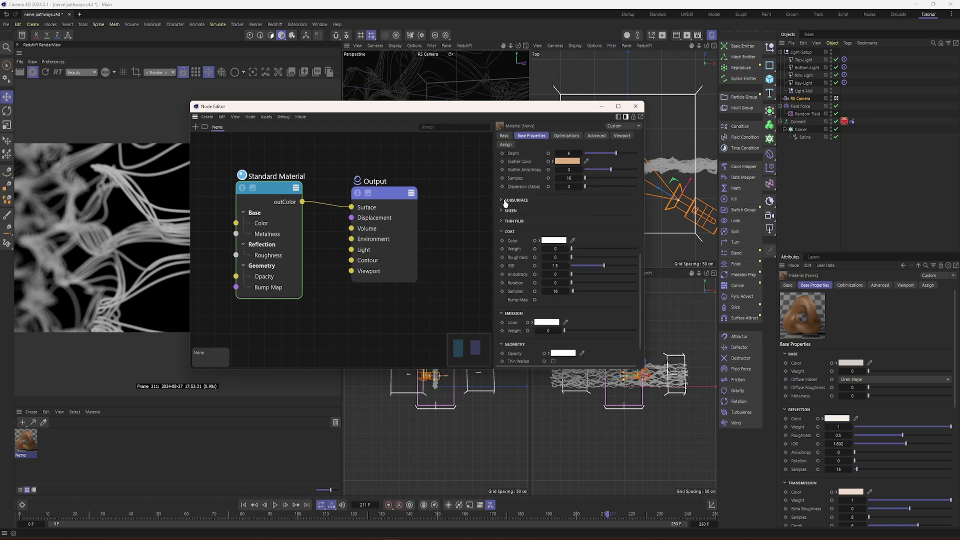
left_click(502, 202)
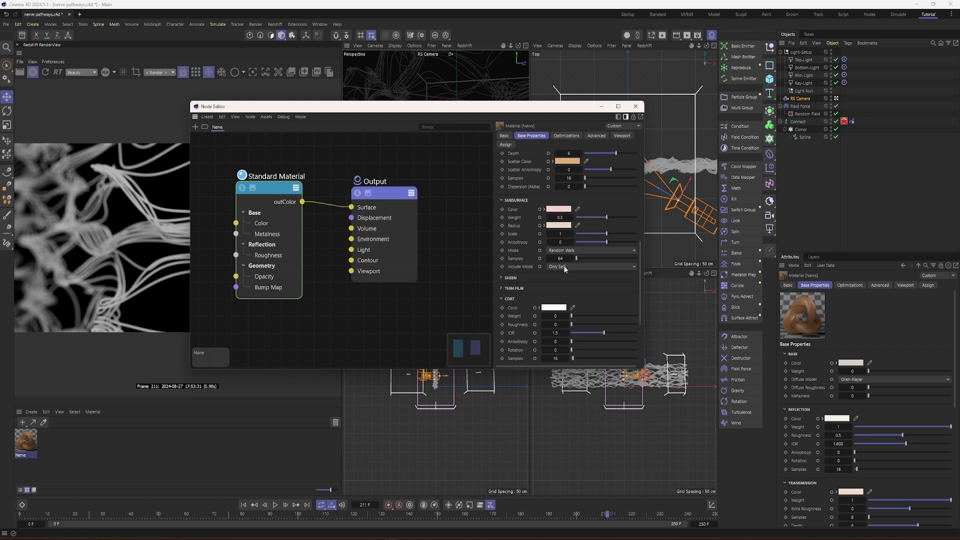
scroll(598, 161, "down", 3)
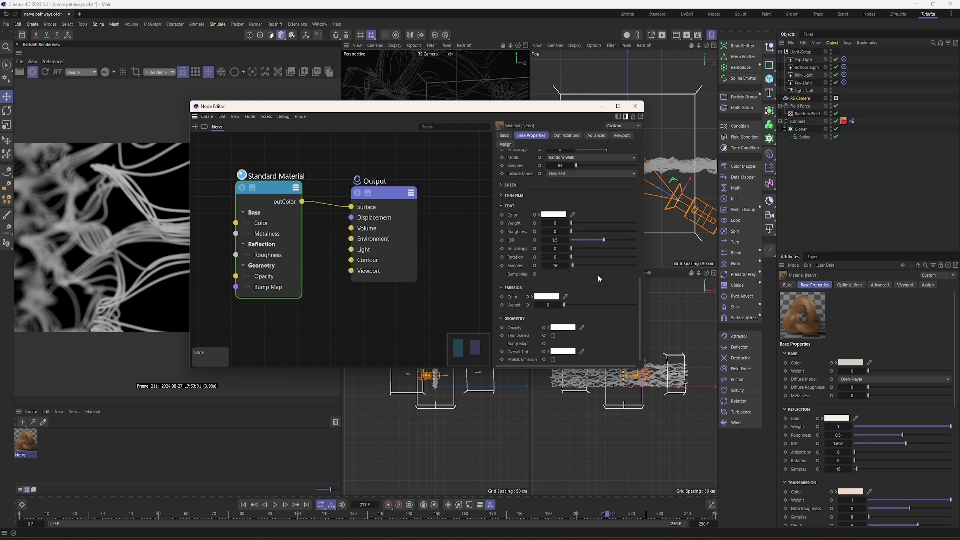
left_click(636, 107)
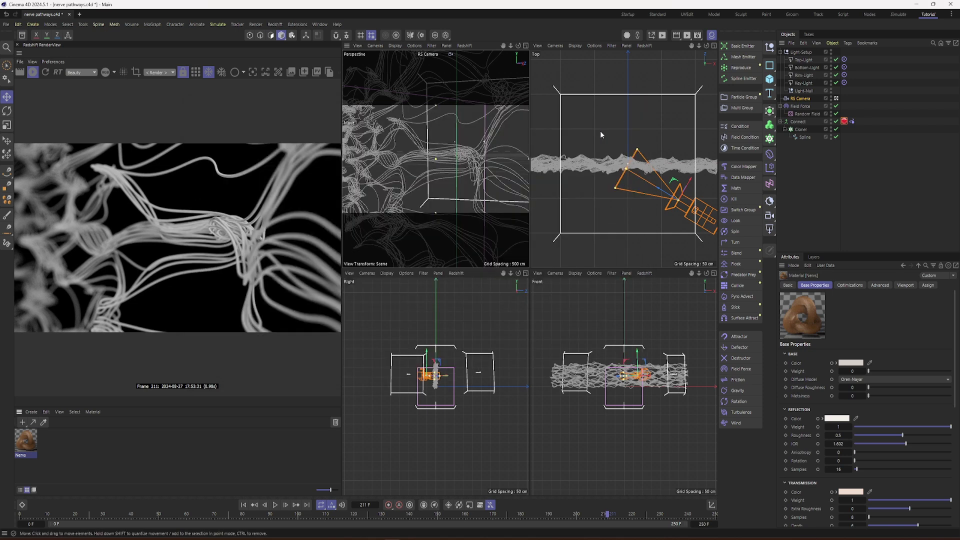
Assign the Nerve material to the Connect object.
left_click_drag(24, 439, 472, 391)
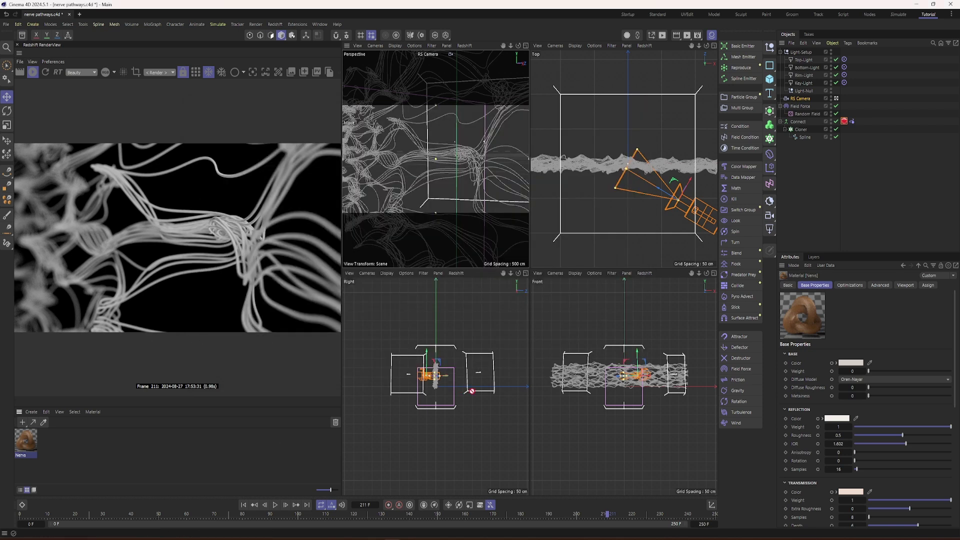
left_click_drag(699, 220, 799, 123)
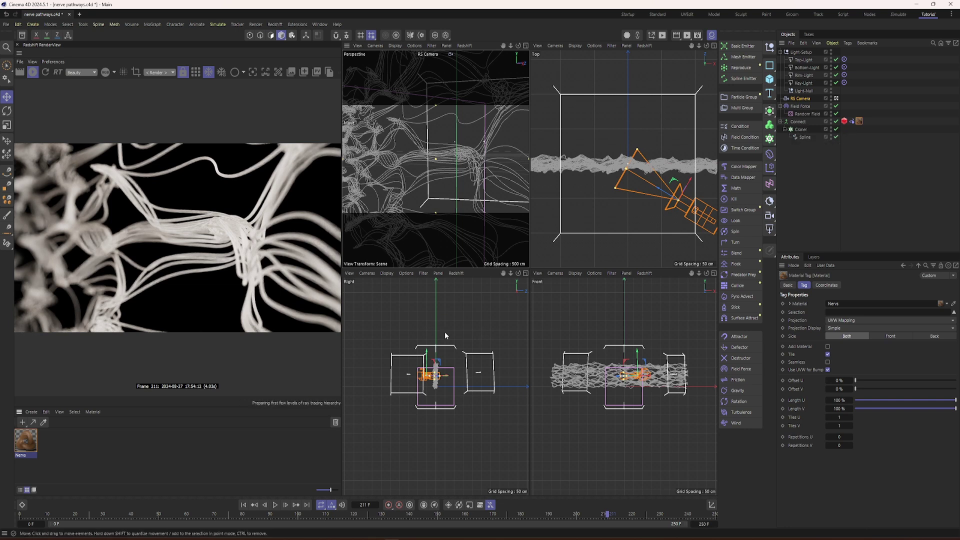
Rerun the simulation from frame 0 to frame 64 with the live render paused, and render that frame with the Perspective view maximized.
left_click(244, 505)
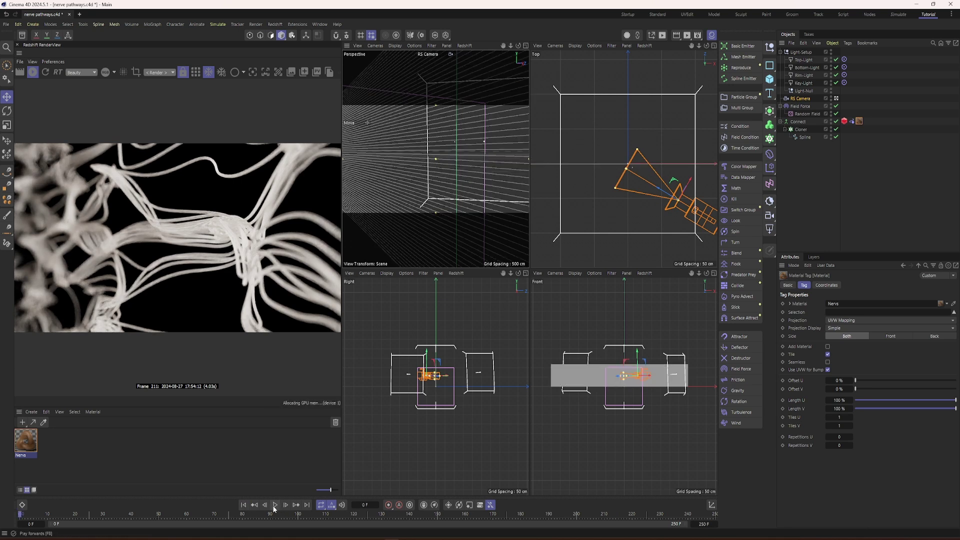
left_click(33, 73)
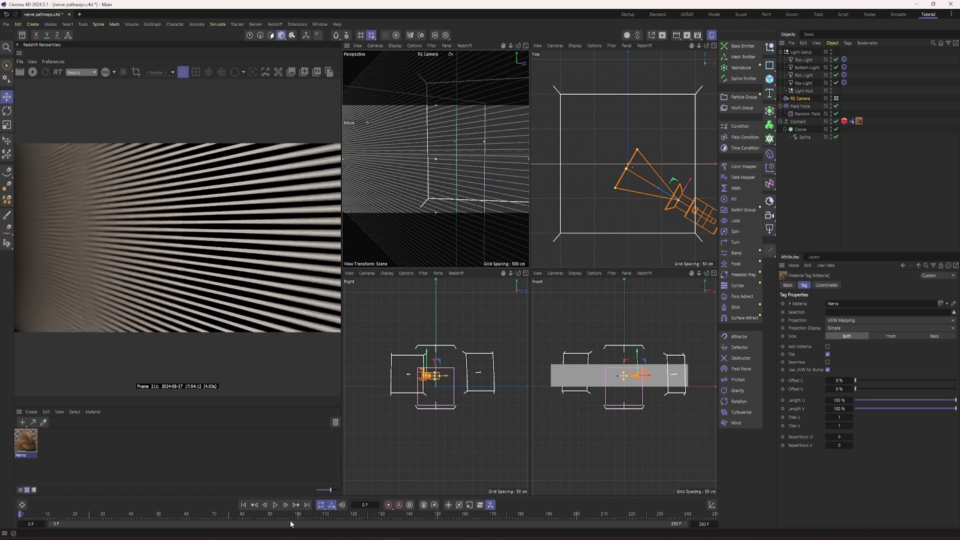
left_click(275, 506)
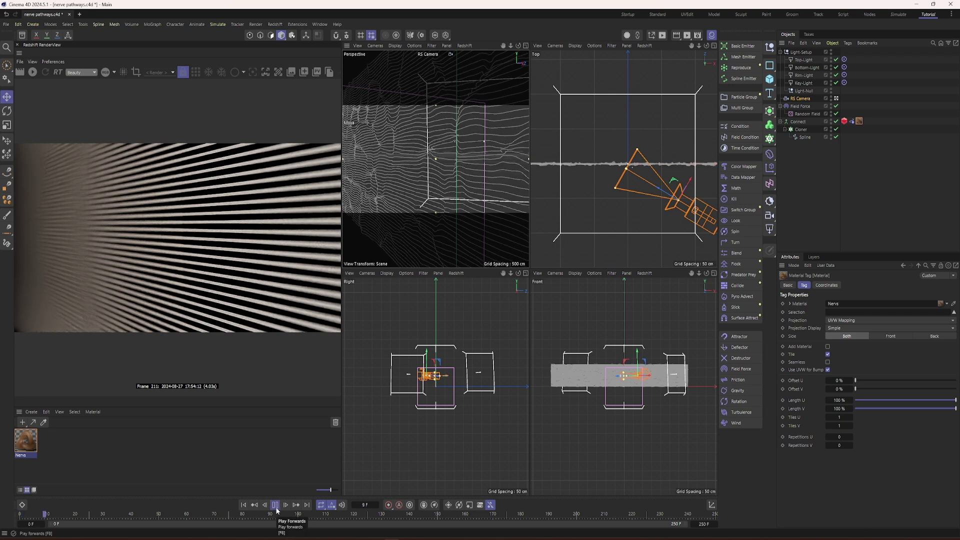
left_click(275, 505)
left_click(525, 46)
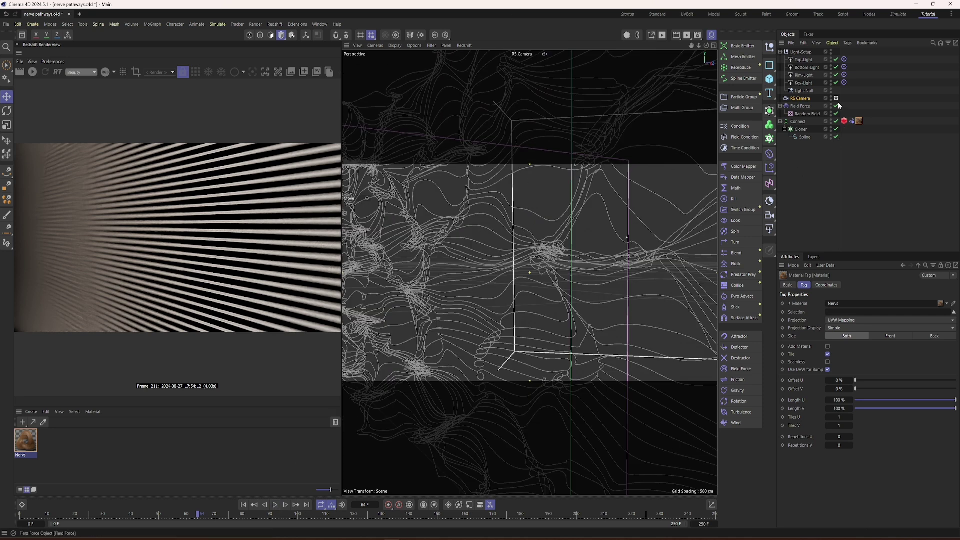
left_click(33, 72)
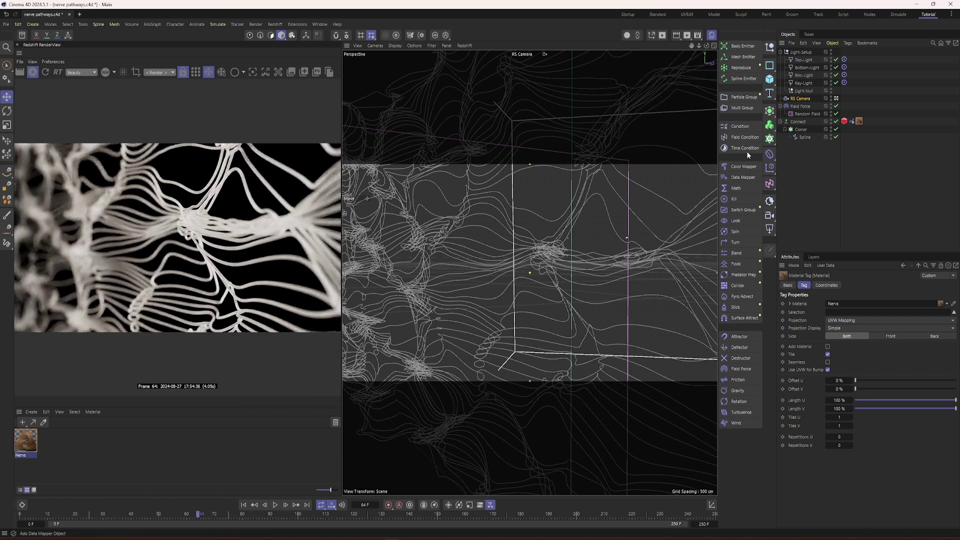
Set the intensity of all four lights in the Light-Setup group to 4, and collapse the group.
left_click(806, 60)
left_click(804, 83, "shift")
left_click(837, 346)
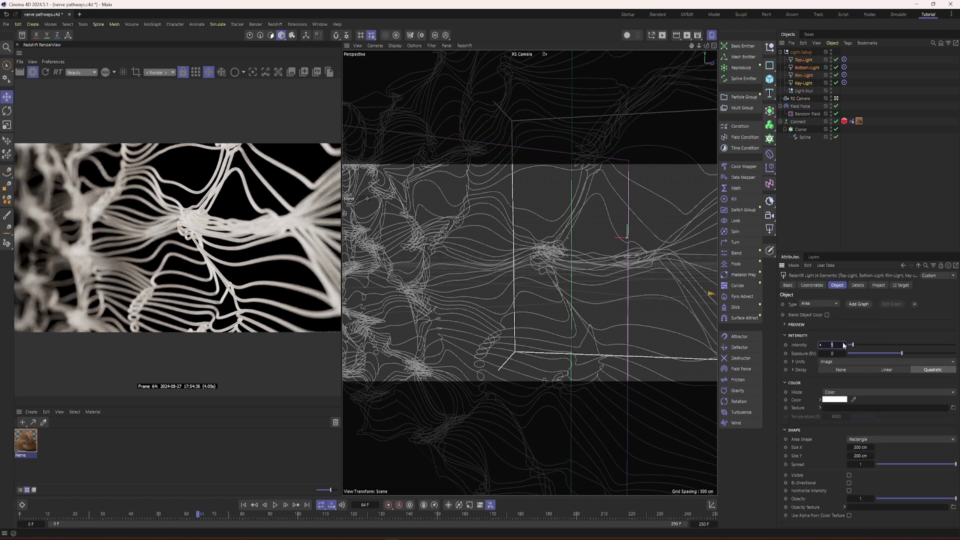
type("4")
key("Return")
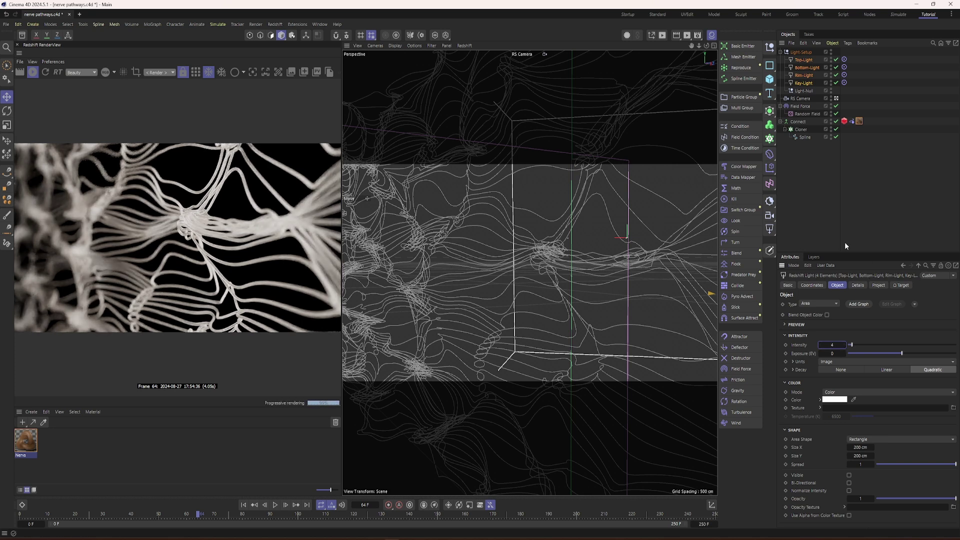
left_click(809, 206)
left_click(781, 52)
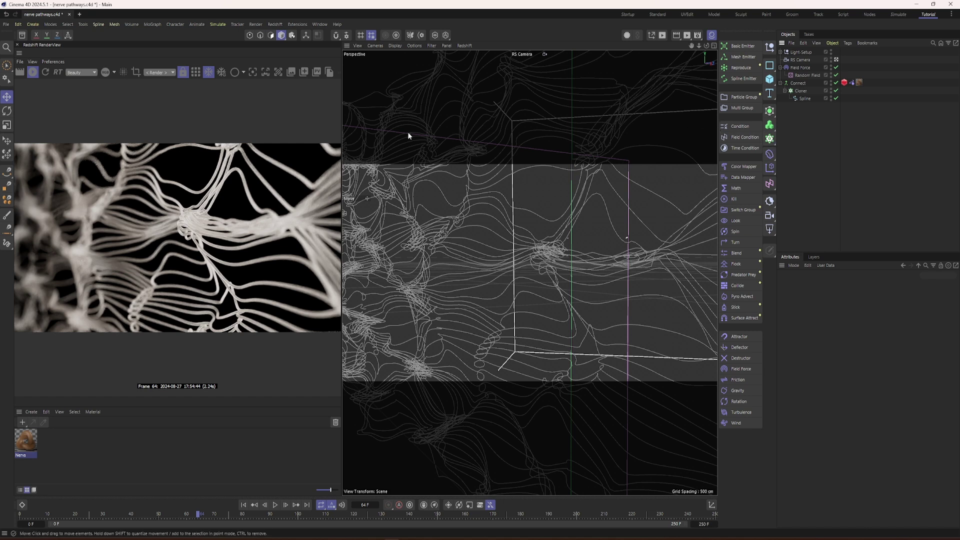
Pause the Redshift live render and switch the viewport from the RS Camera to the default camera to see the whole Connect setup.
left_click(32, 73)
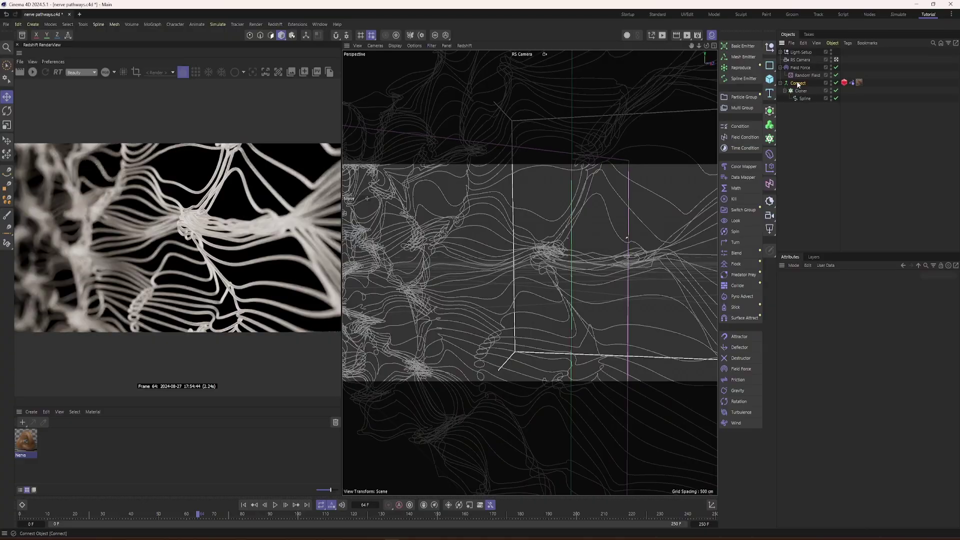
left_click(797, 83)
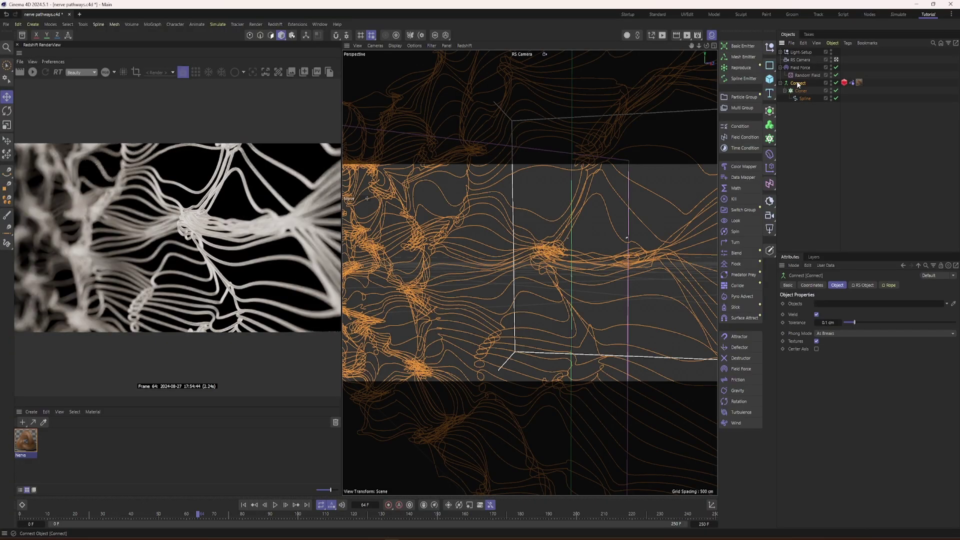
left_click(837, 60)
left_click_drag(592, 253, 565, 251, "alt")
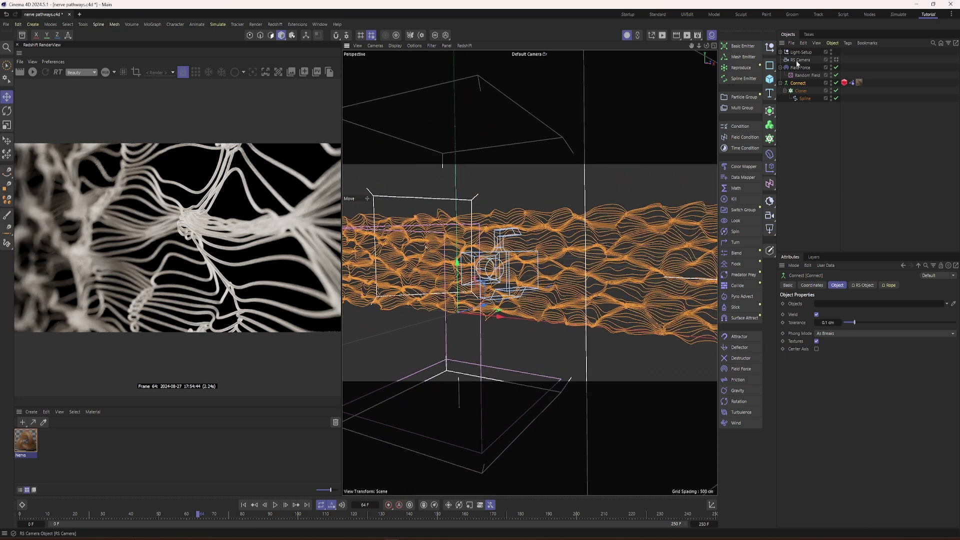
Add a MoSpline object and place it at the end of the object list, below the Connect hierarchy.
left_click(794, 132)
left_click(773, 142)
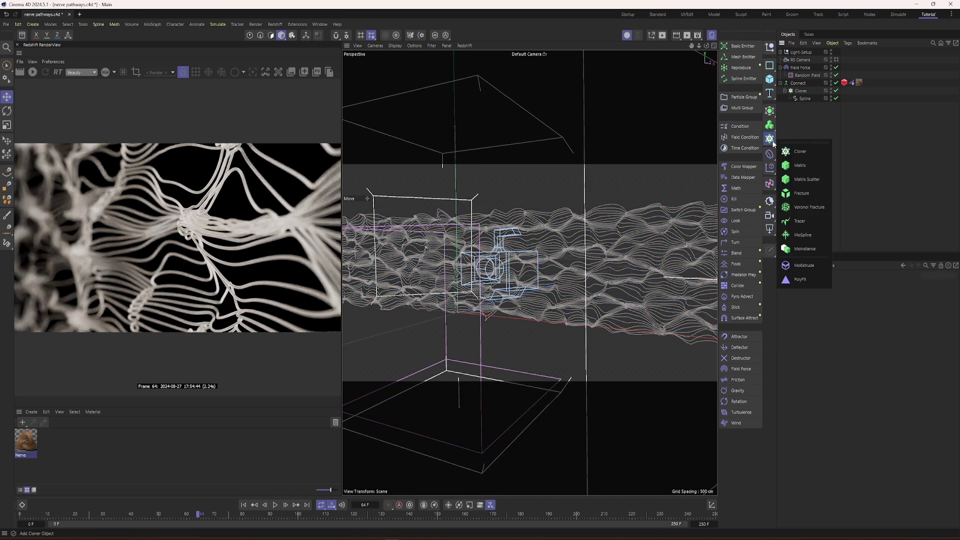
left_click(799, 239)
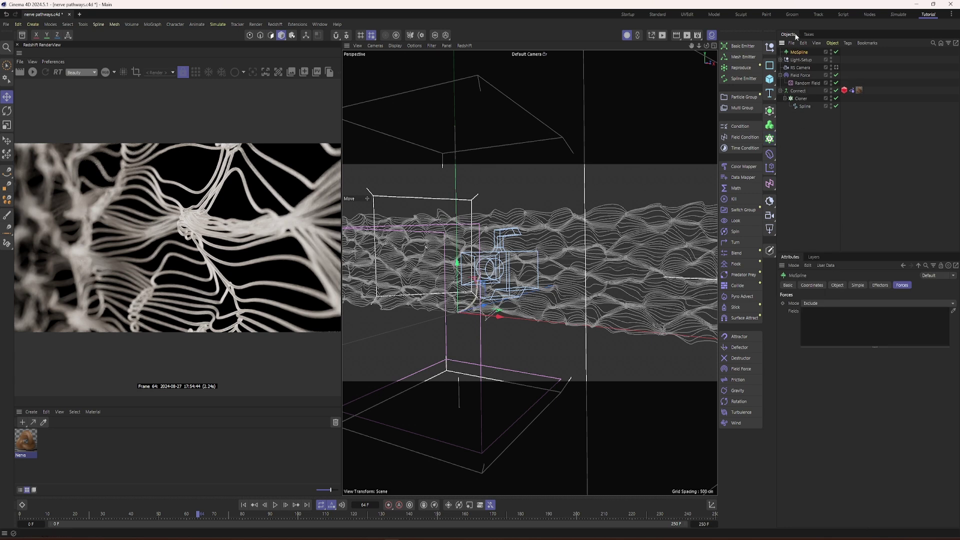
left_click_drag(794, 57, 795, 133)
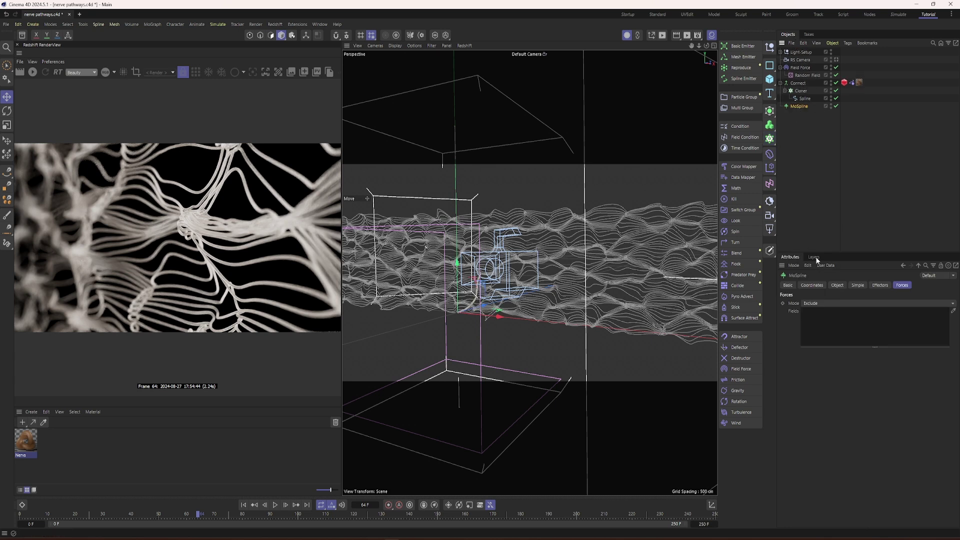
Set the MoSpline to Spline mode with the Connect object as its source spline and a width of 0.2 cm.
left_click(832, 284)
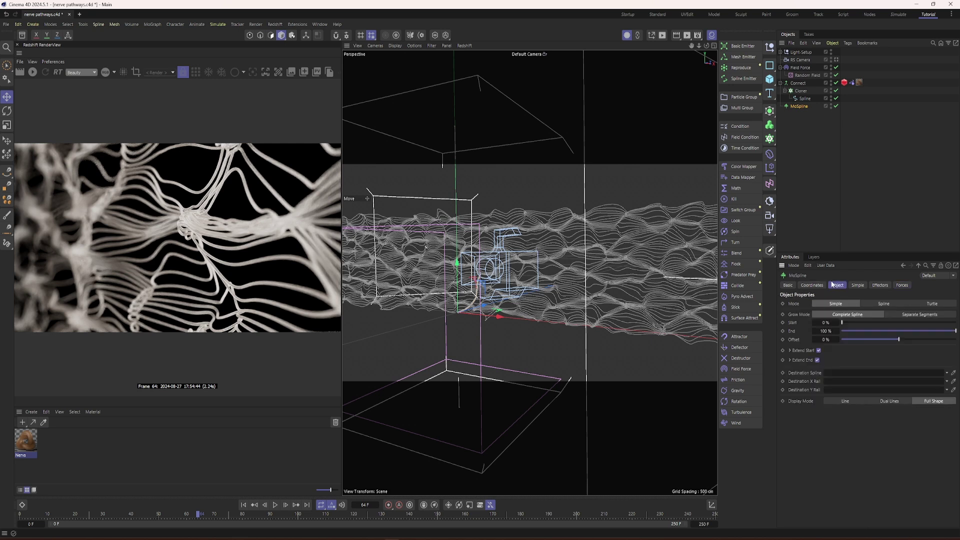
left_click(883, 305)
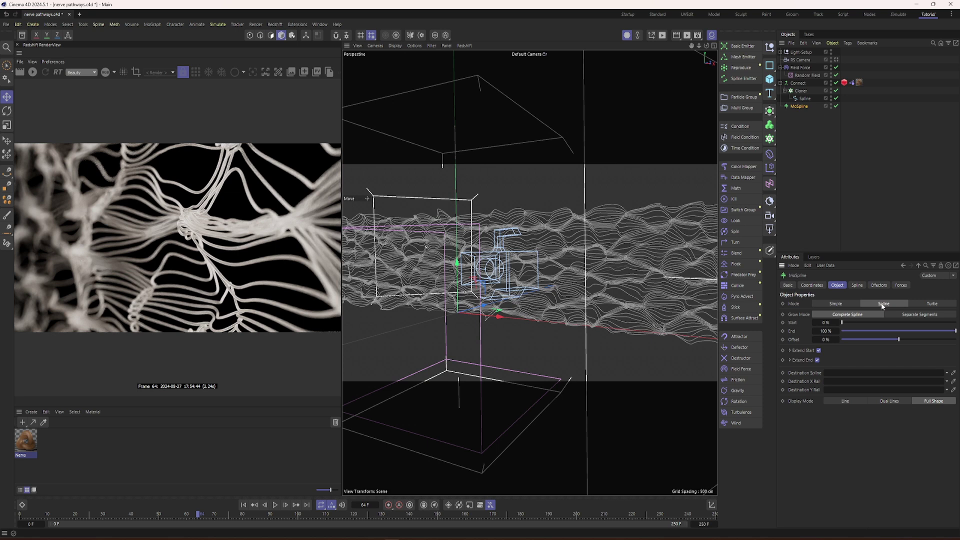
left_click(857, 286)
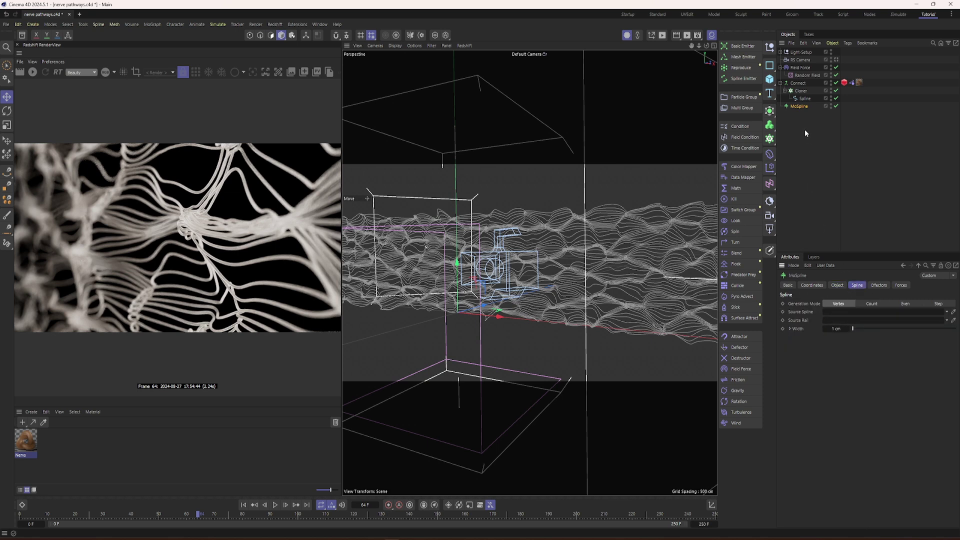
left_click_drag(799, 83, 846, 312)
left_click(836, 329)
type("0.2")
key("Return")
Disable Extend Start and Extend End on the MoSpline, and set its Forces mode to Include.
left_click(837, 285)
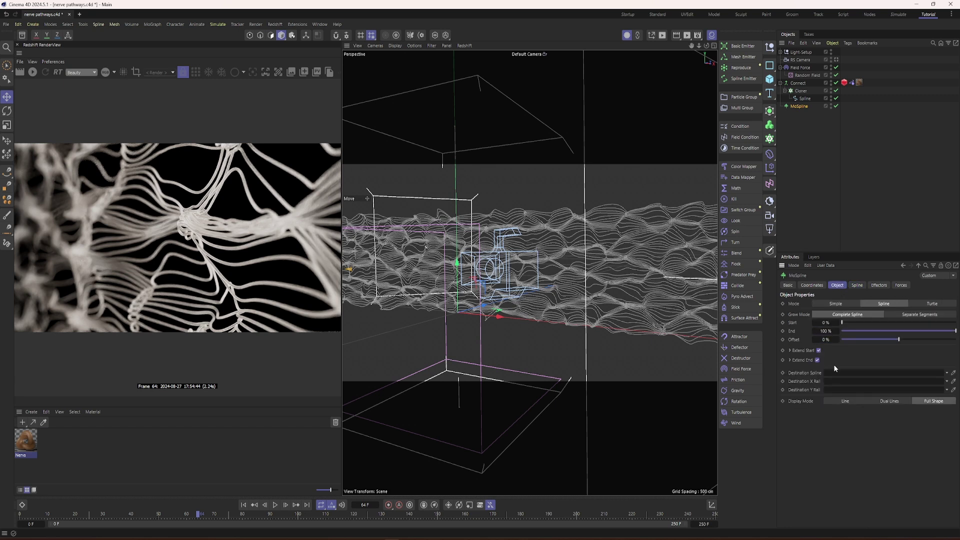
left_click(819, 350)
left_click(901, 285)
left_click(843, 304)
left_click(838, 314)
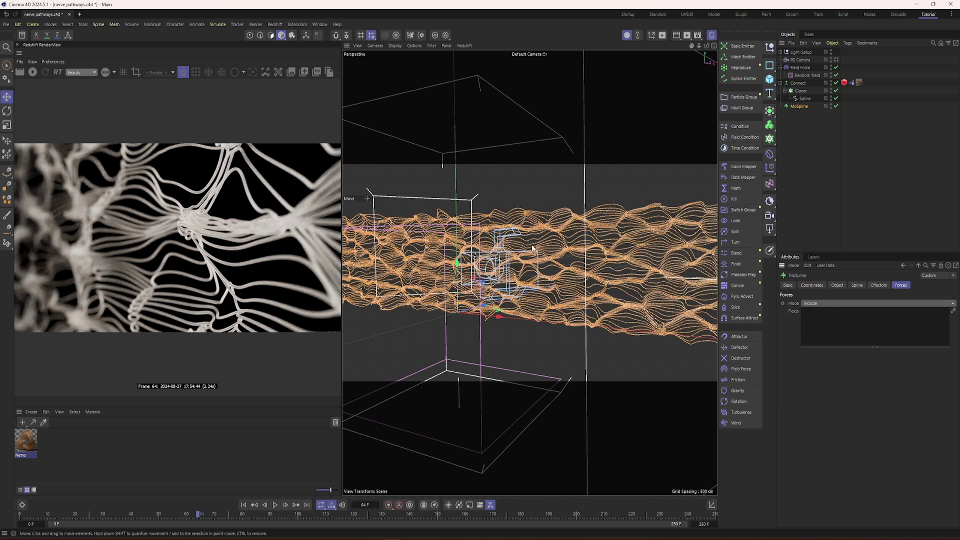
Set the MoSpline's grow mode to Separate Segments, try its start value, and copy Connect's Redshift Object tag onto the MoSpline.
left_click(838, 285)
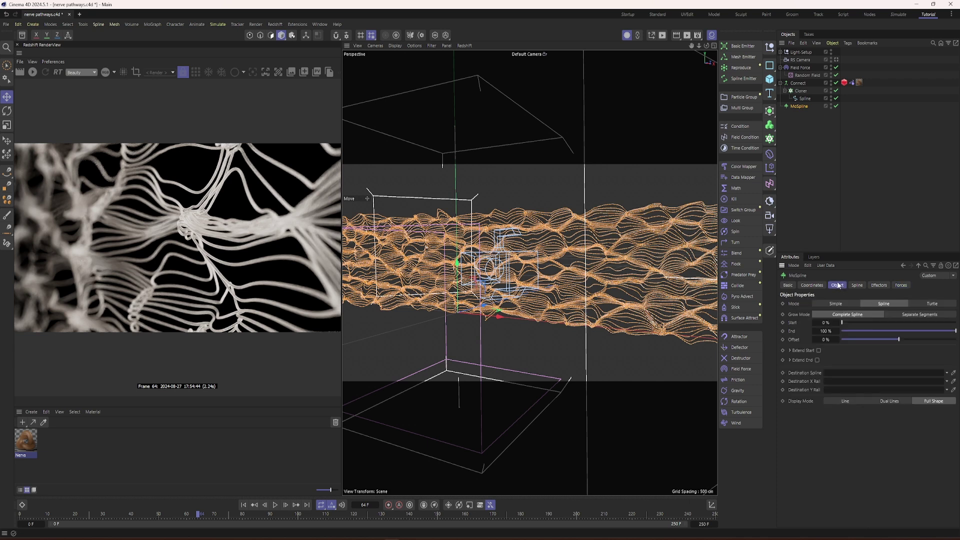
mouse_move(842, 323)
left_mouse_down()
mouse_move(860, 323)
mouse_move(839, 328)
left_mouse_up()
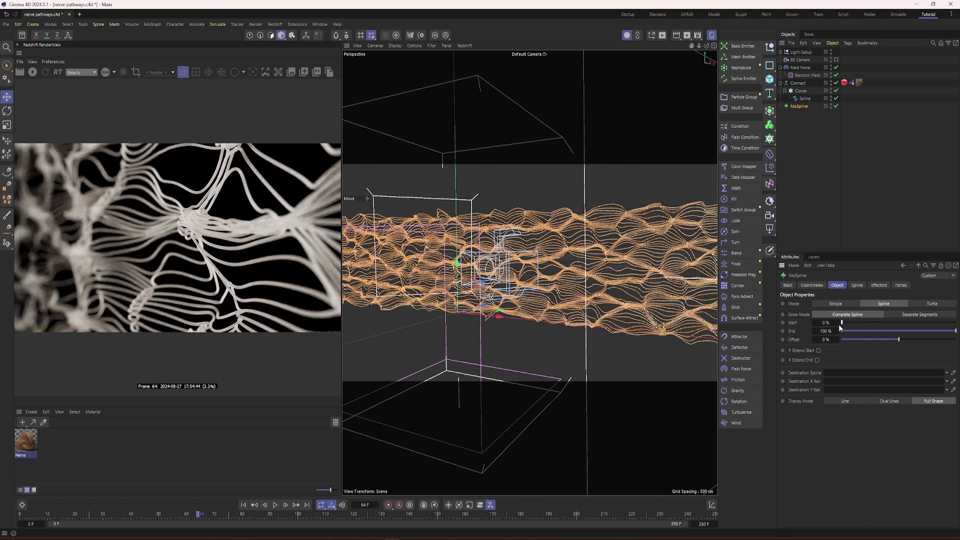
left_click(914, 317)
mouse_move(842, 323)
left_mouse_down()
mouse_move(928, 323)
mouse_move(836, 326)
left_mouse_up()
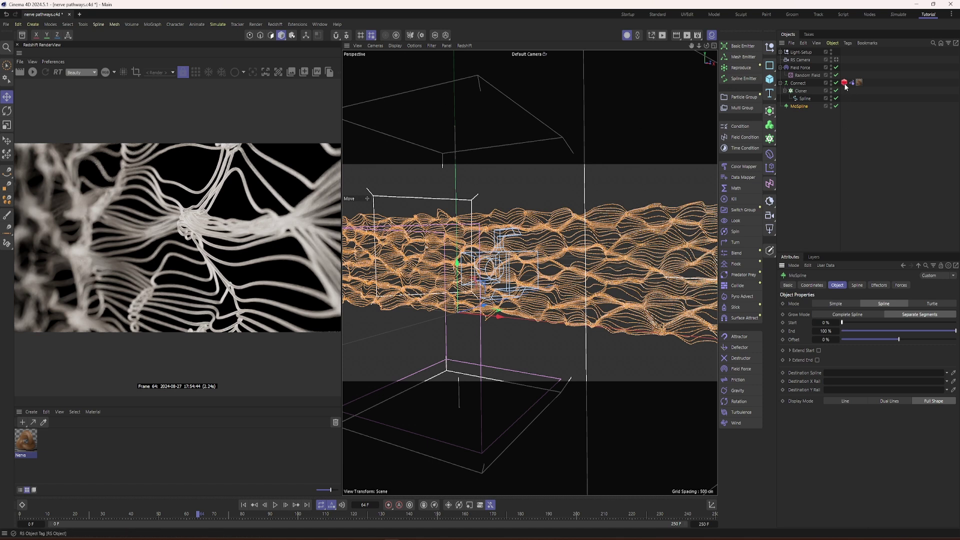
left_click_drag(845, 84, 845, 107, "ctrl")
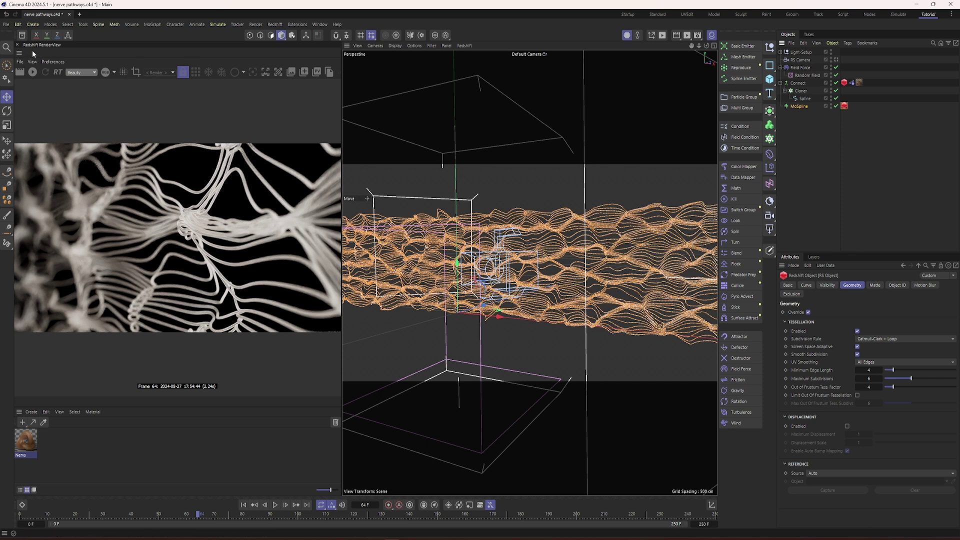
Add the Nerve-Info material from the Asset Browser to the scene, and close the browser.
left_click(22, 35)
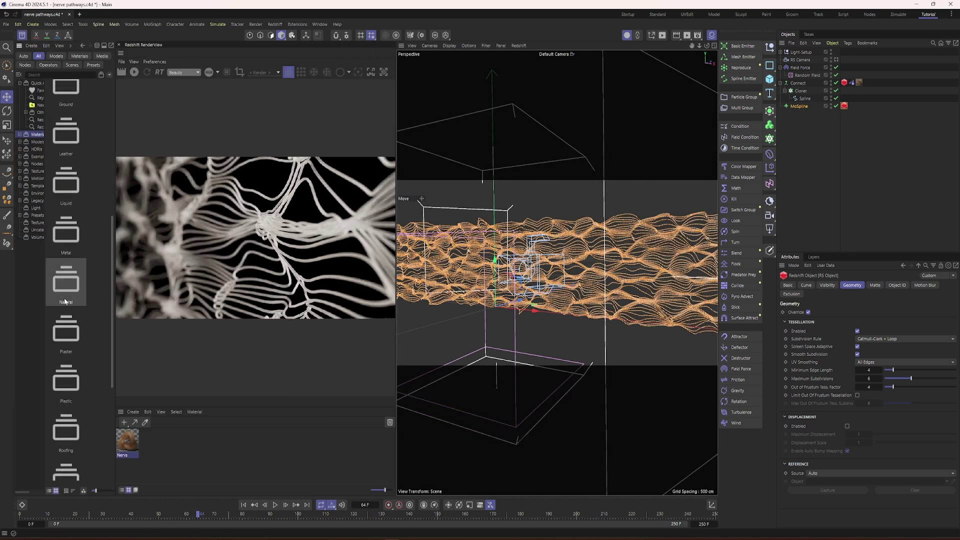
scroll(65, 302, "down", 5)
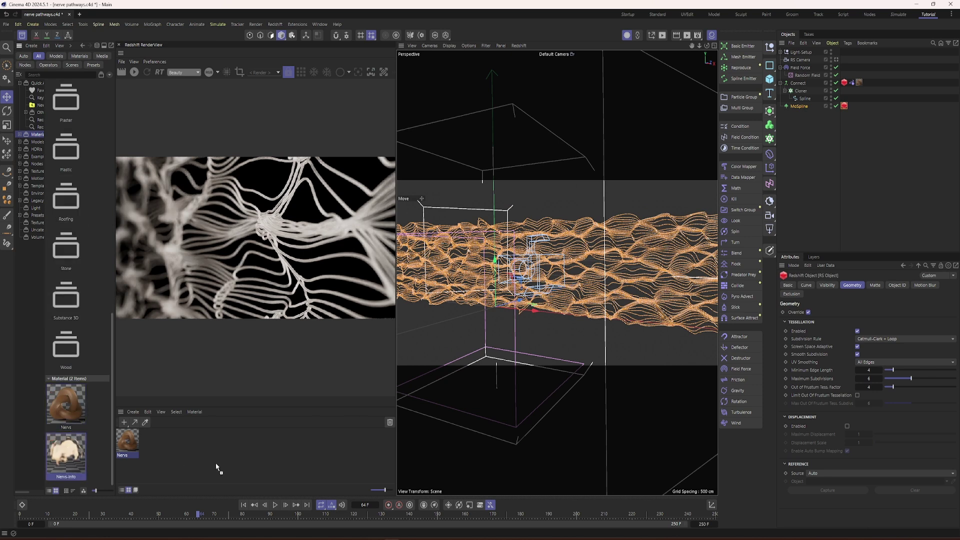
left_click_drag(216, 467, 216, 467)
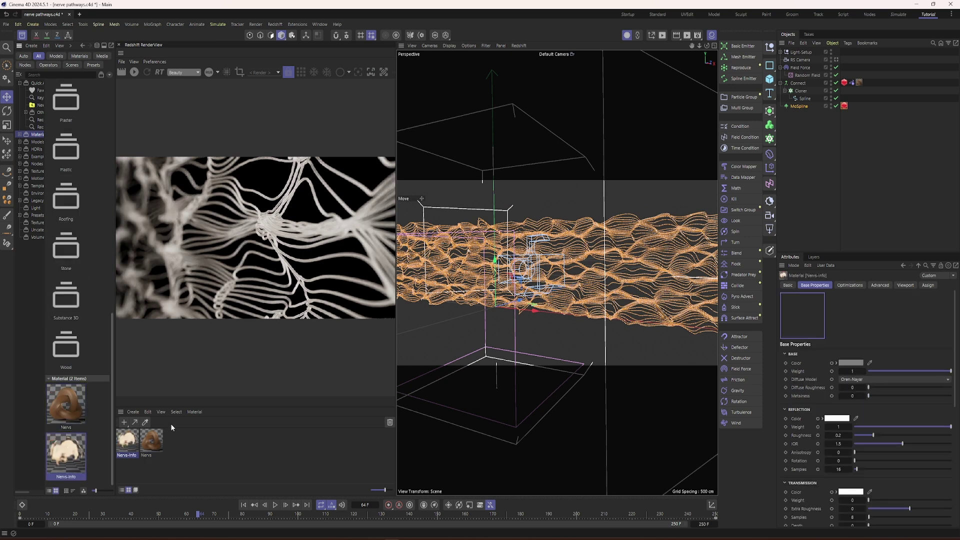
left_click(22, 35)
Review the Nerve-Info material's node graph and its reflection, transmission, coat, emission and geometry settings in the Node Editor.
double_click(22, 444)
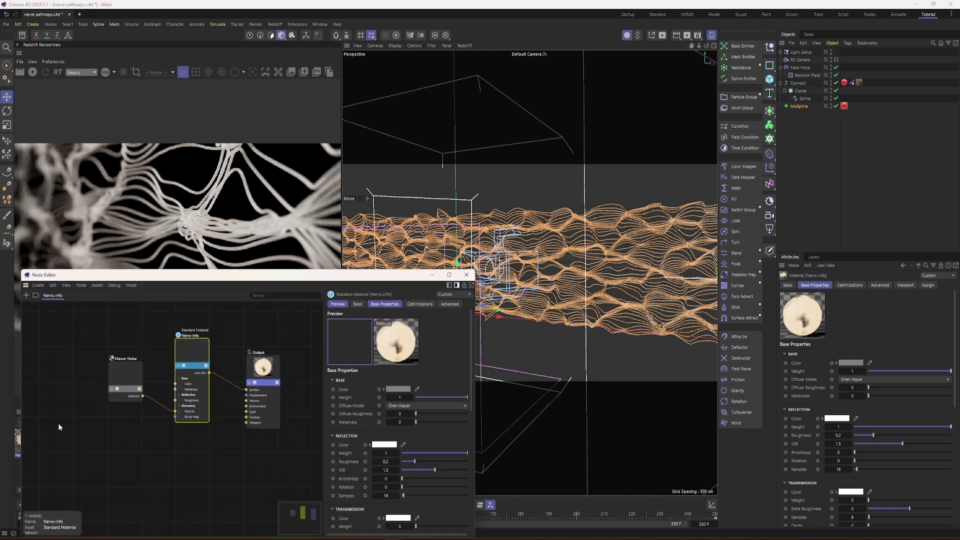
left_click_drag(208, 276, 325, 106)
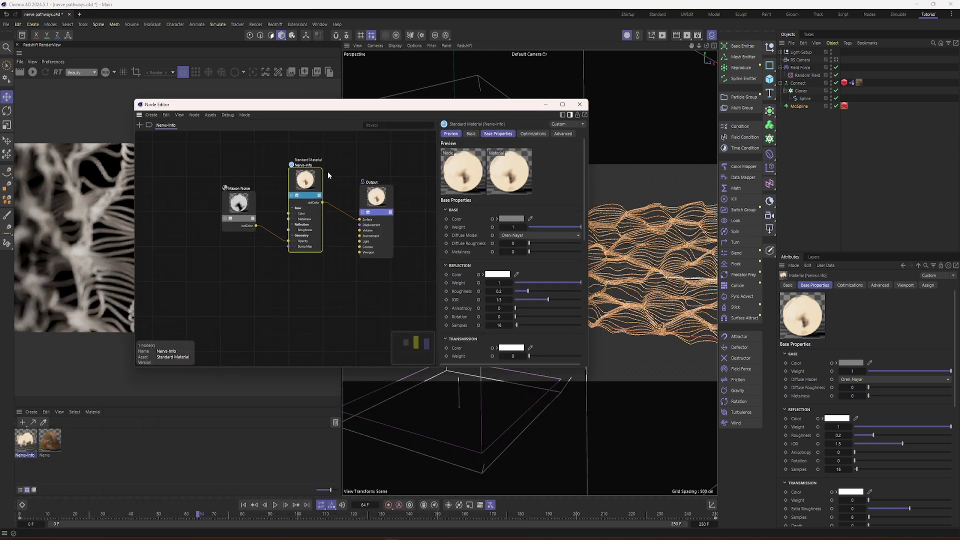
scroll(493, 228, "down", 5)
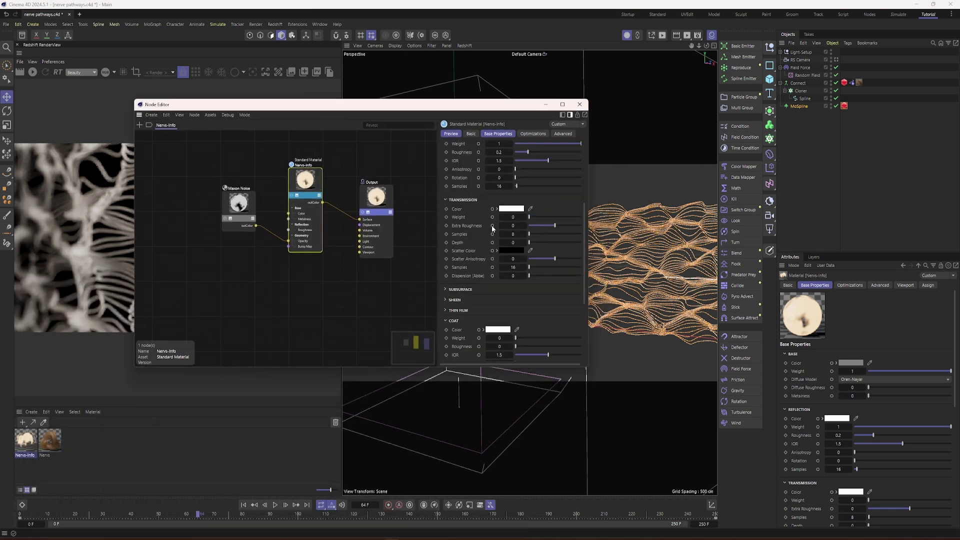
scroll(492, 227, "up", 5)
scroll(485, 202, "down", 7)
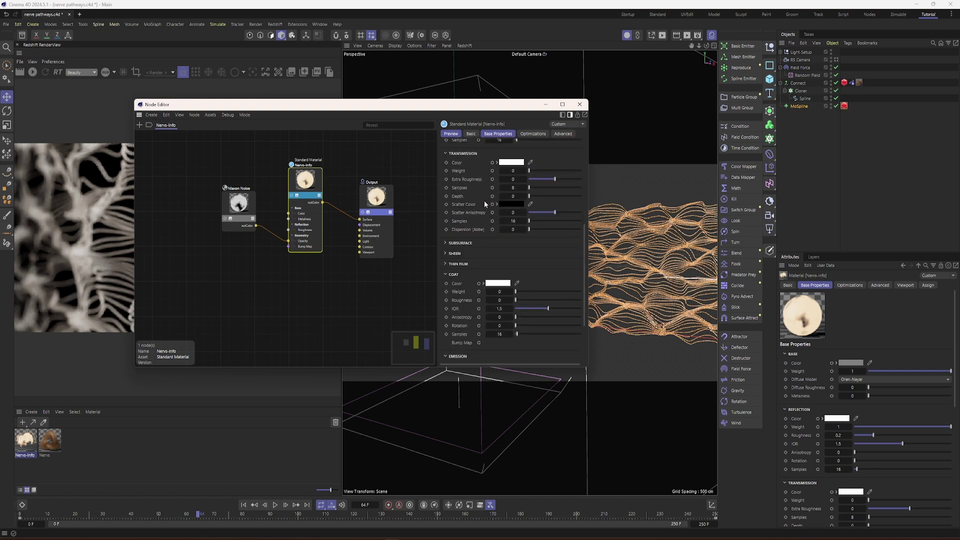
scroll(470, 264, "down", 2)
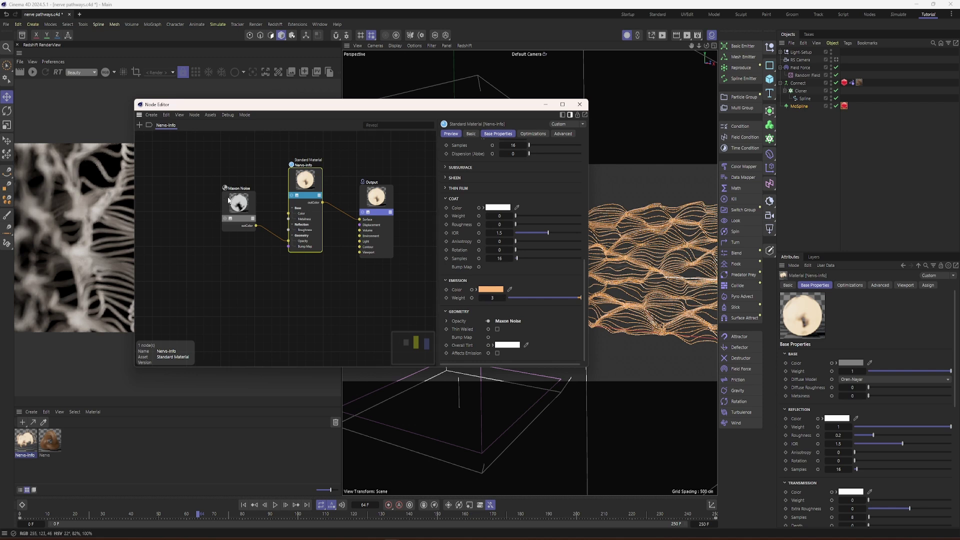
Examine the Maxon Noise node's general, animation and input settings, checking its animated offset at frames 0 and 250.
left_click(249, 211)
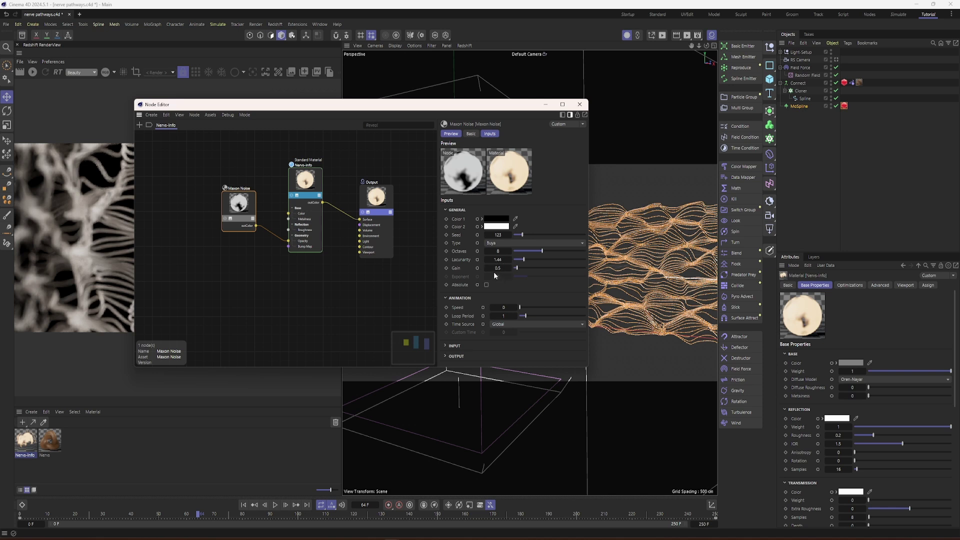
left_click(448, 346)
scroll(479, 307, "down", 2)
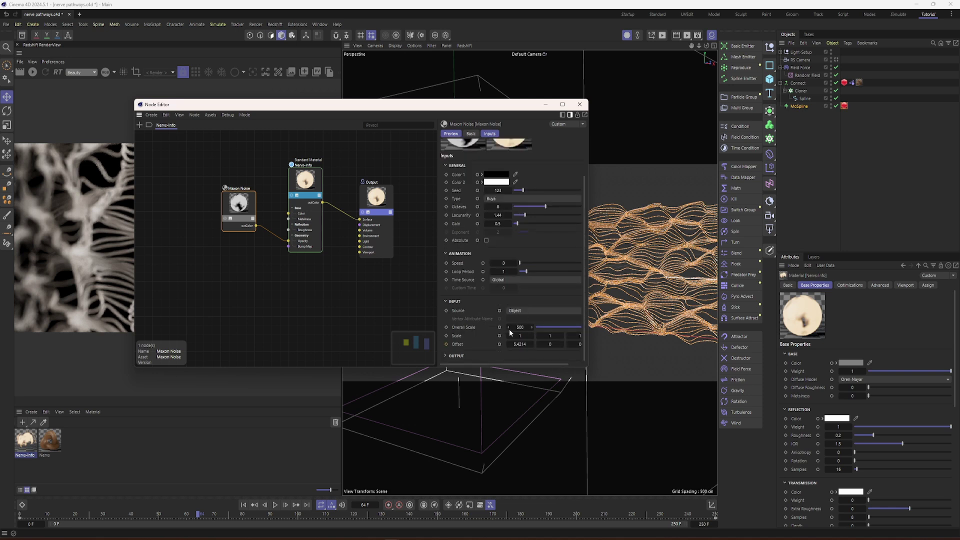
left_click_drag(589, 290, 629, 290)
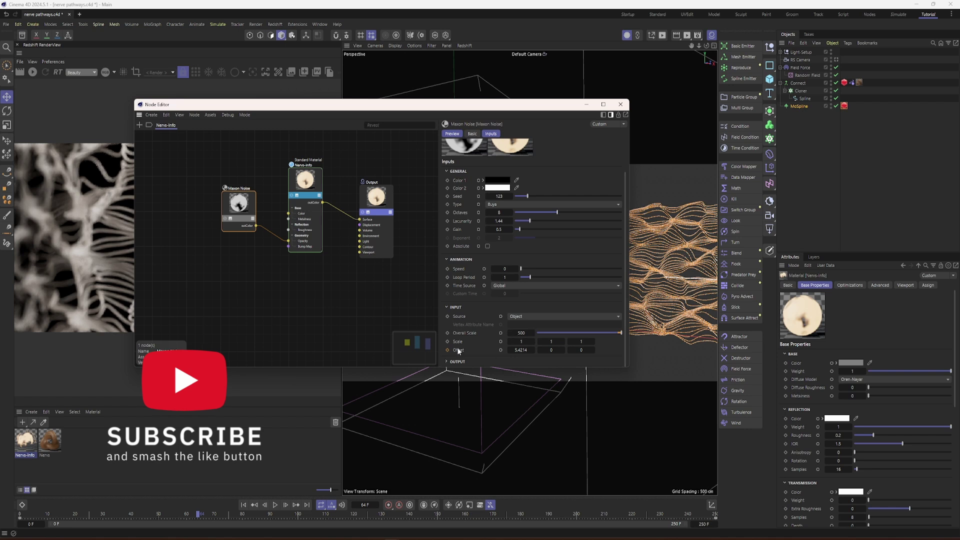
left_click_drag(114, 515, 10, 518)
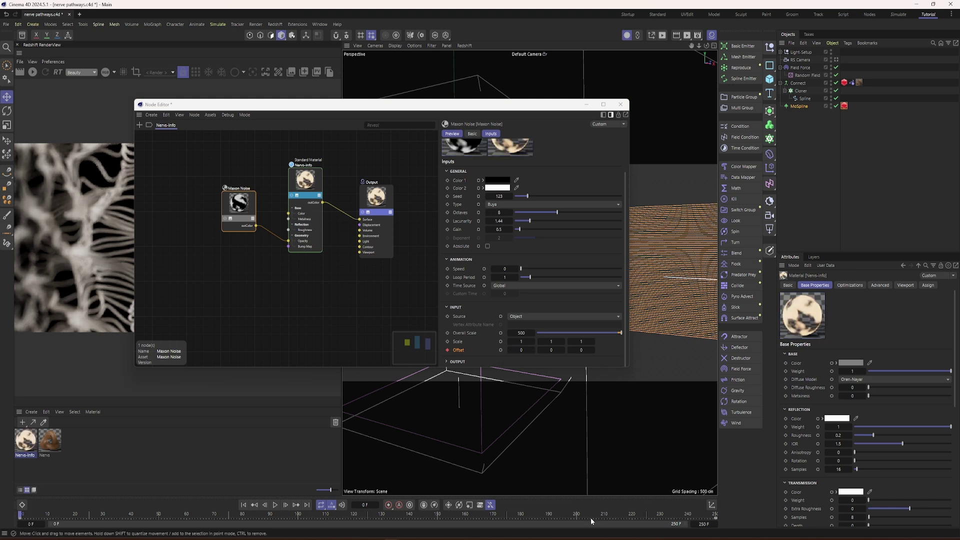
left_click(715, 515)
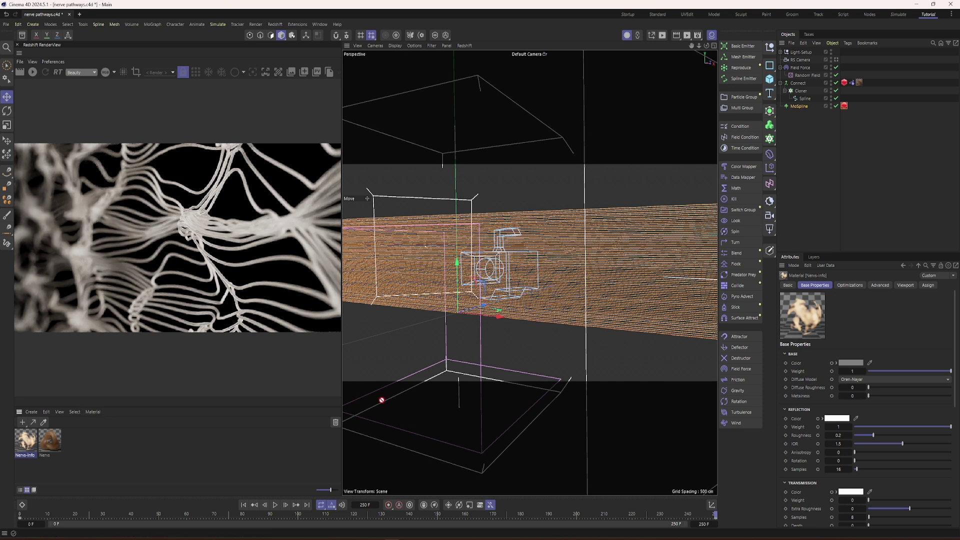
Assign the Nerve-Info material to the MoSpline.
left_click_drag(25, 440, 800, 108)
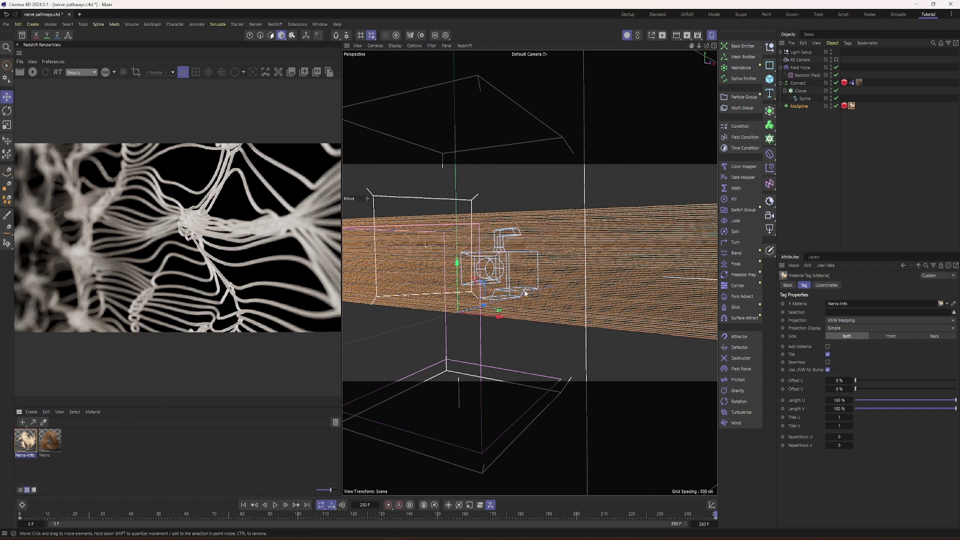
left_click_drag(500, 338, 588, 290, "alt")
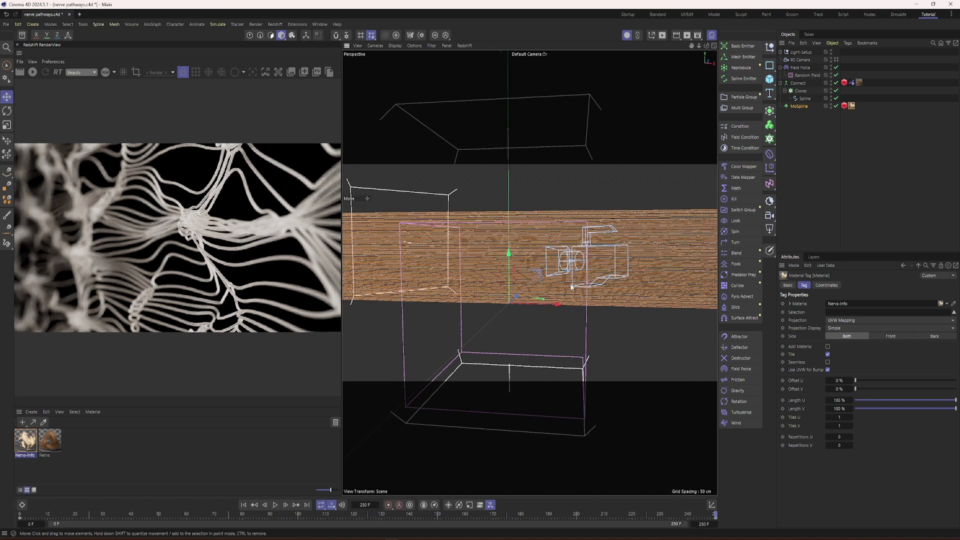
scroll(588, 290, "up", 5)
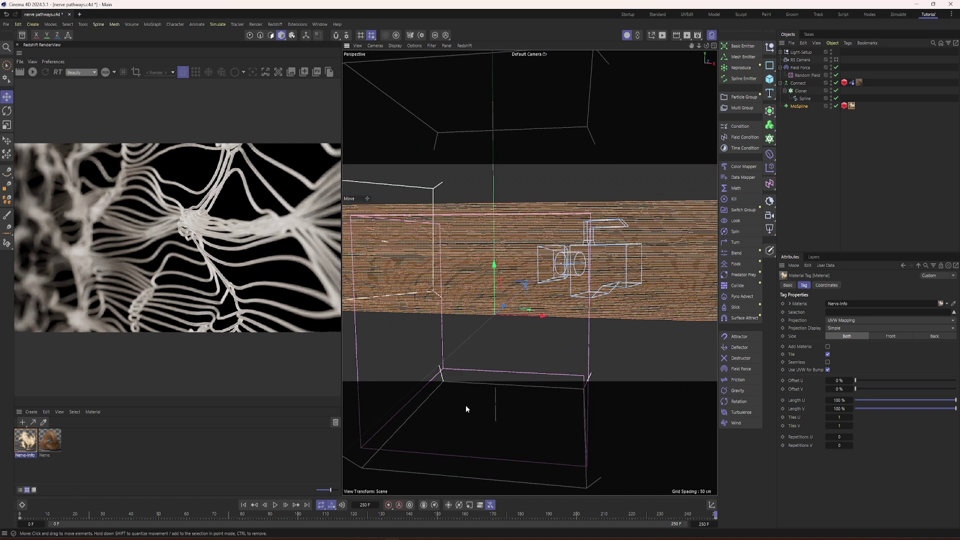
Rerun the simulation from frame 0 to frame 68, and restart the live render.
left_click(242, 505)
left_click(275, 506)
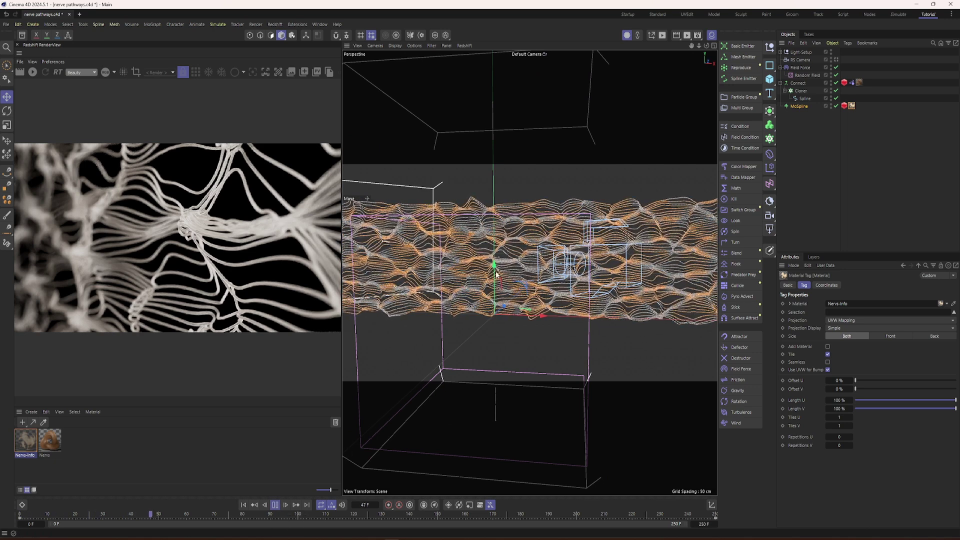
left_click(275, 505)
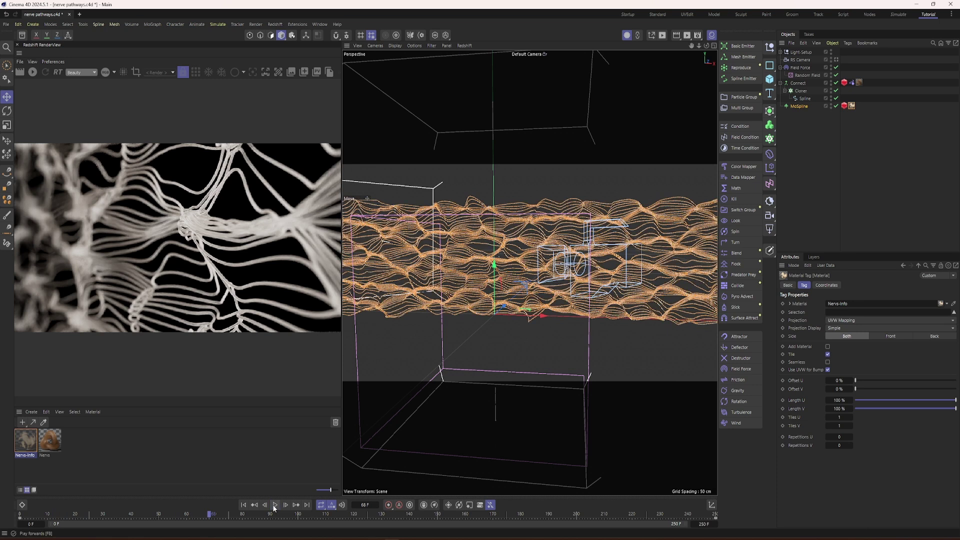
left_click(33, 72)
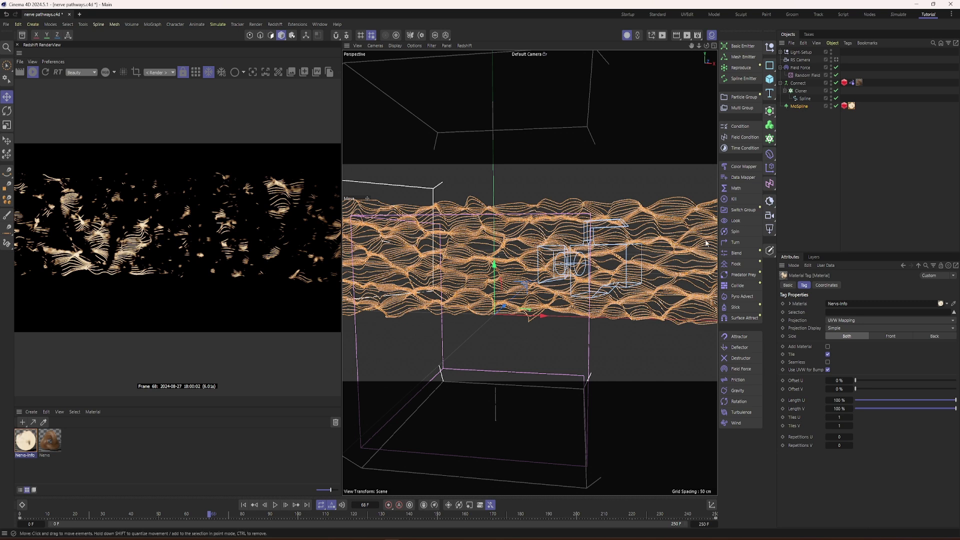
Set the curve thickness of the MoSpline's Redshift Object tag to 0.5.
left_click(799, 107)
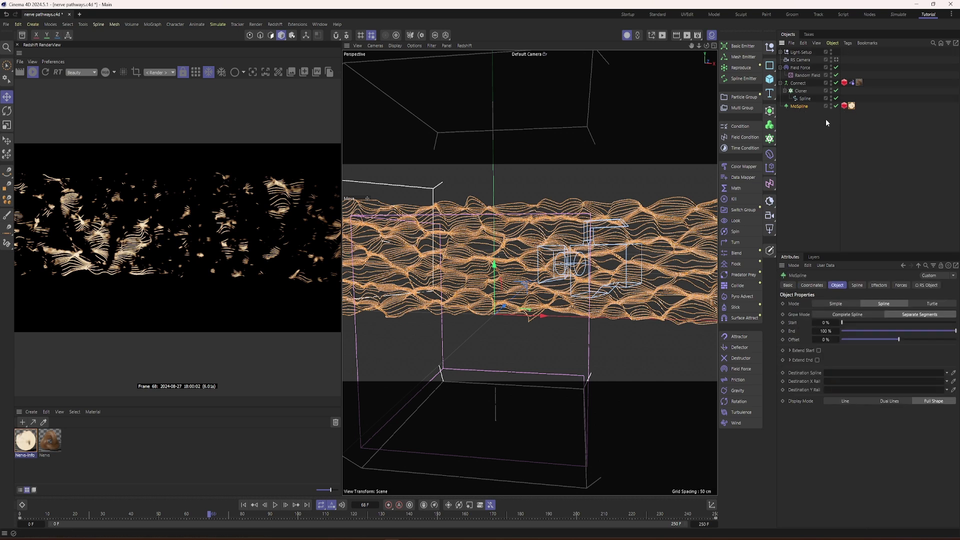
left_click(846, 105)
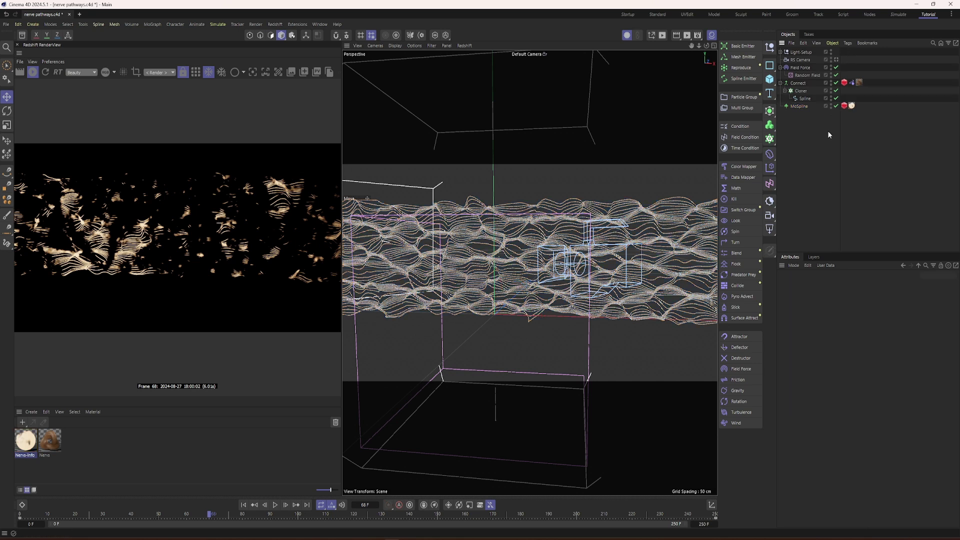
left_click(844, 105)
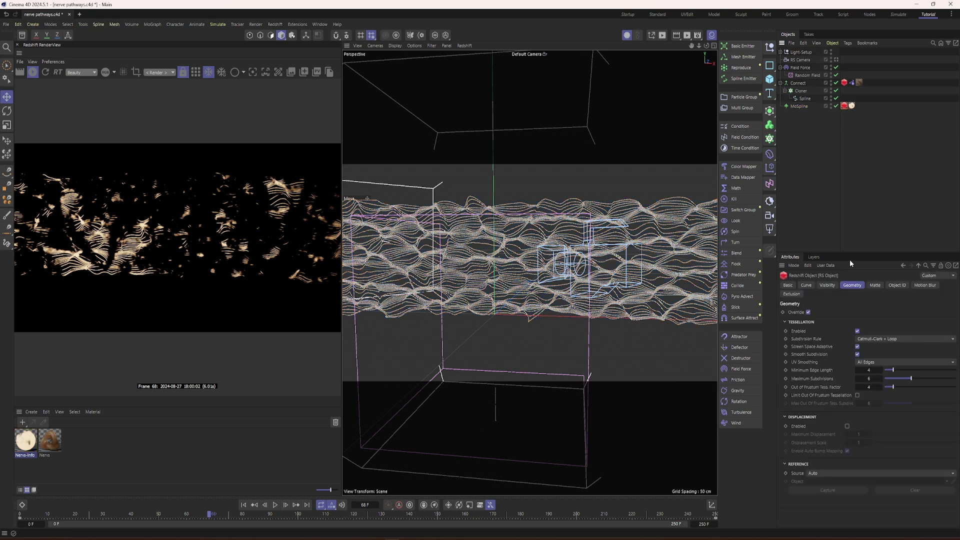
left_click(807, 285)
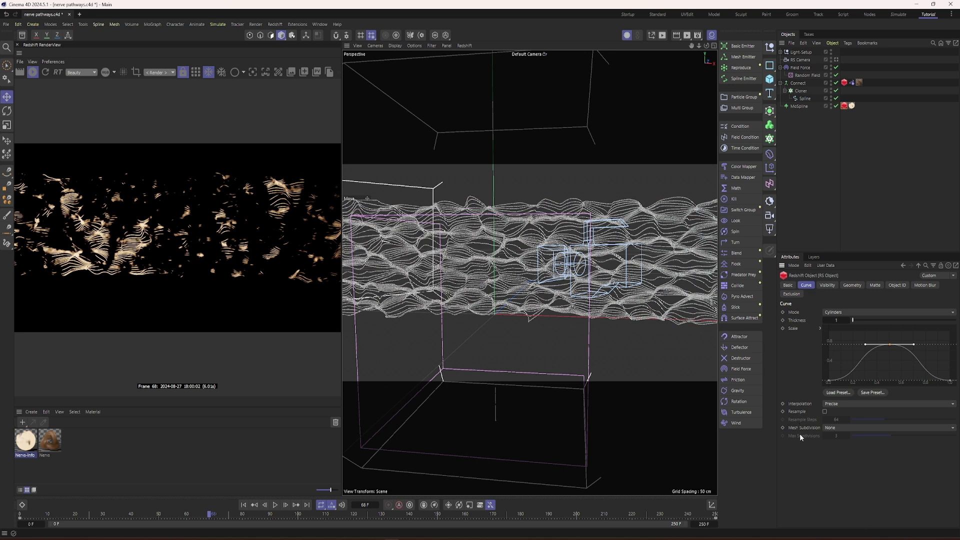
type("0.5")
key("Return")
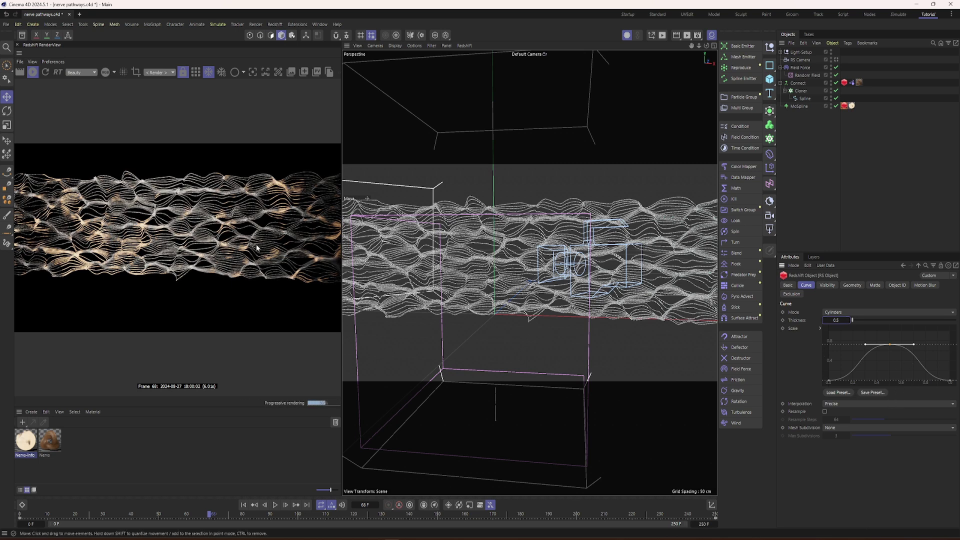
Step forward frame by frame from frame 68 to check how the glowing signals move along the nerves.
mouse_move(523, 259)
right_mouse_down("alt")
mouse_move(562, 259)
mouse_move(534, 259)
right_mouse_up("alt")
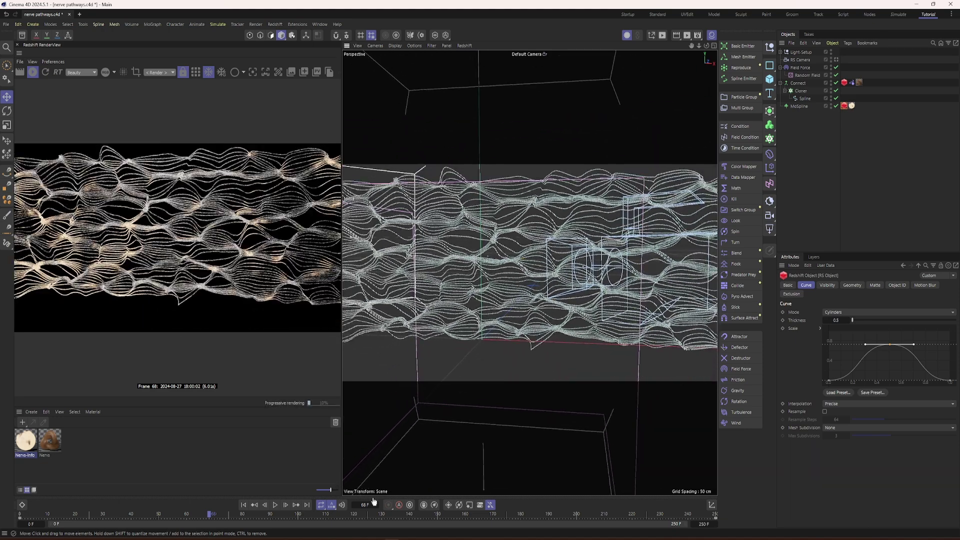
left_click(285, 506)
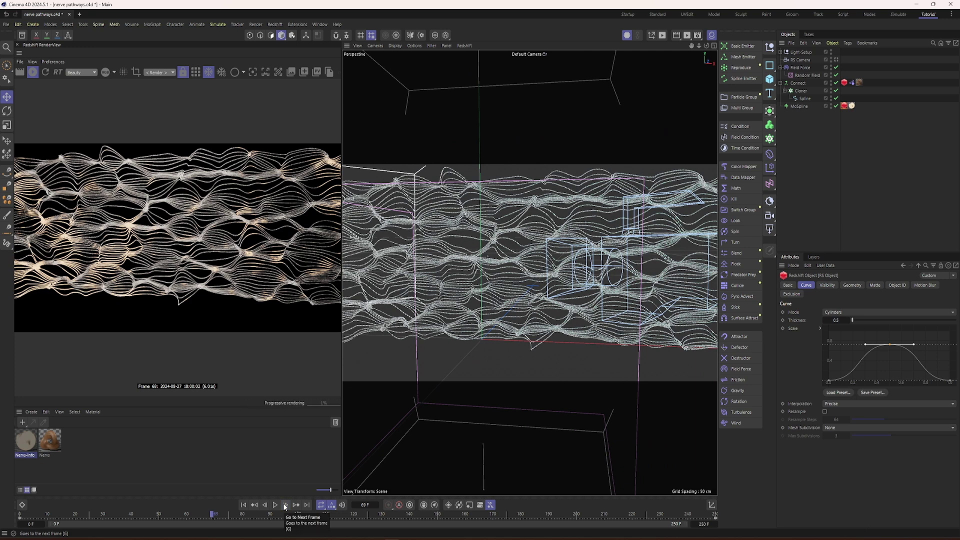
left_click(285, 506)
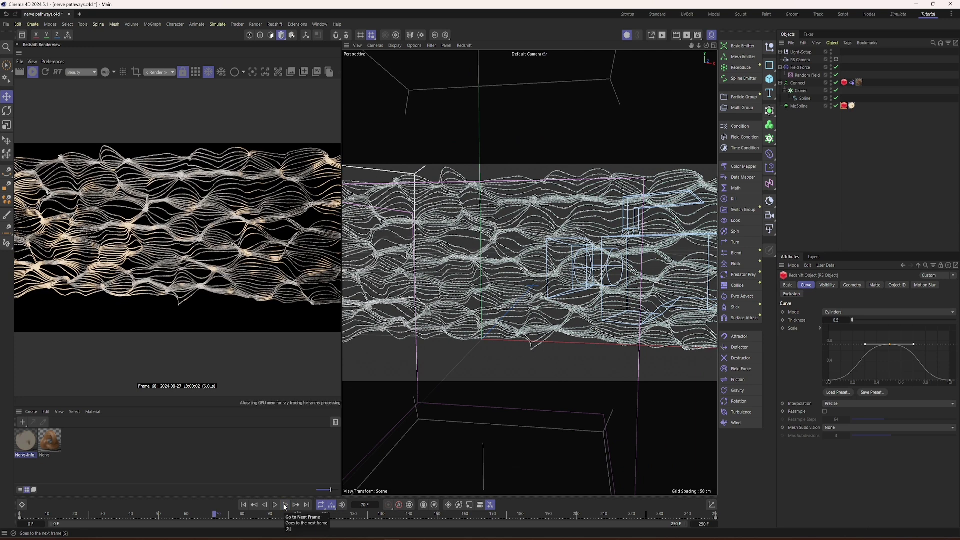
left_click(285, 506)
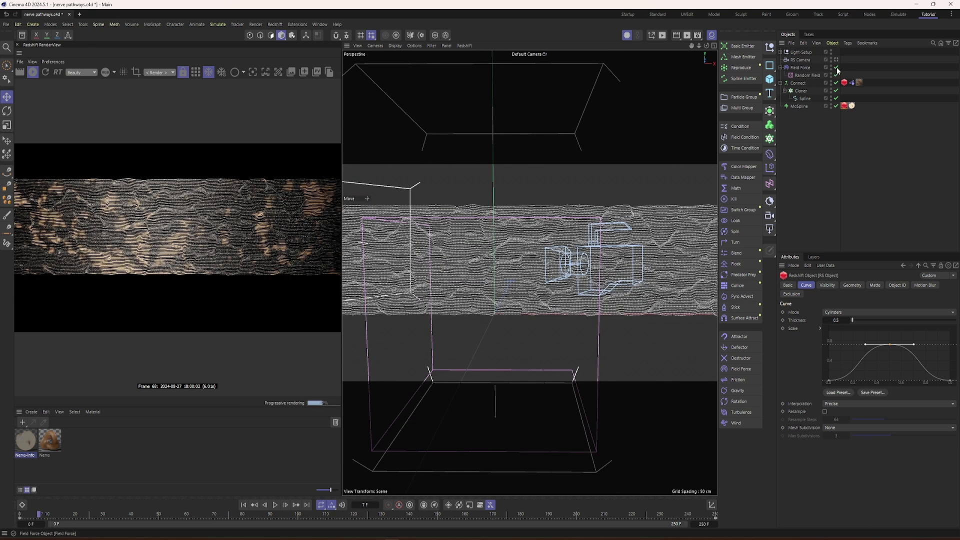
Disable the Field Force and play the animation from frame 0 to frame 12 to view the signals on undistorted splines.
left_click(836, 68)
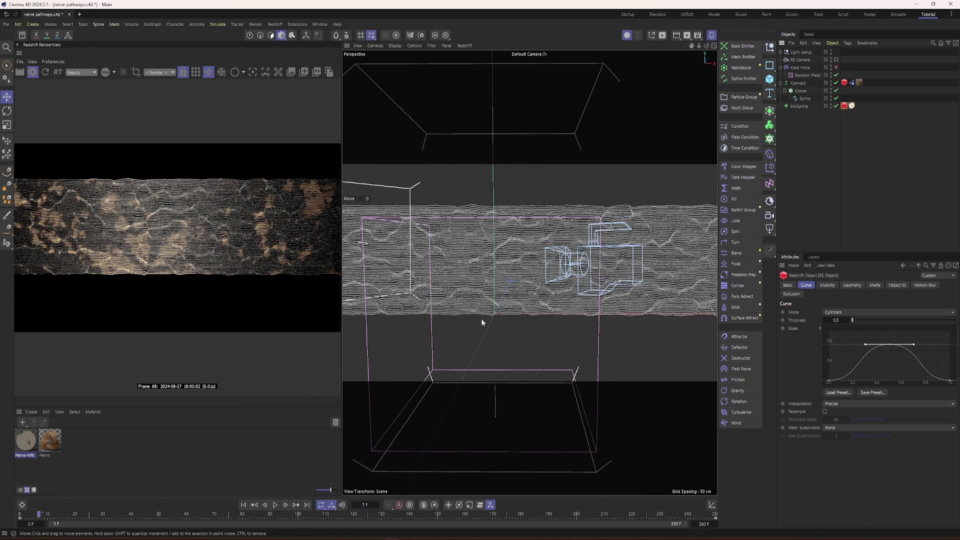
left_click(243, 505)
left_click(274, 505)
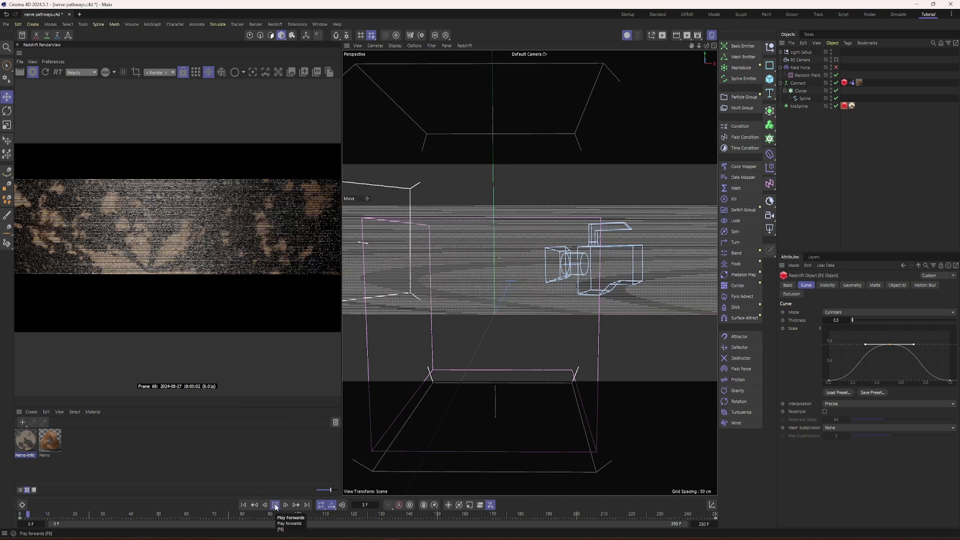
left_click(276, 505)
left_click(276, 506)
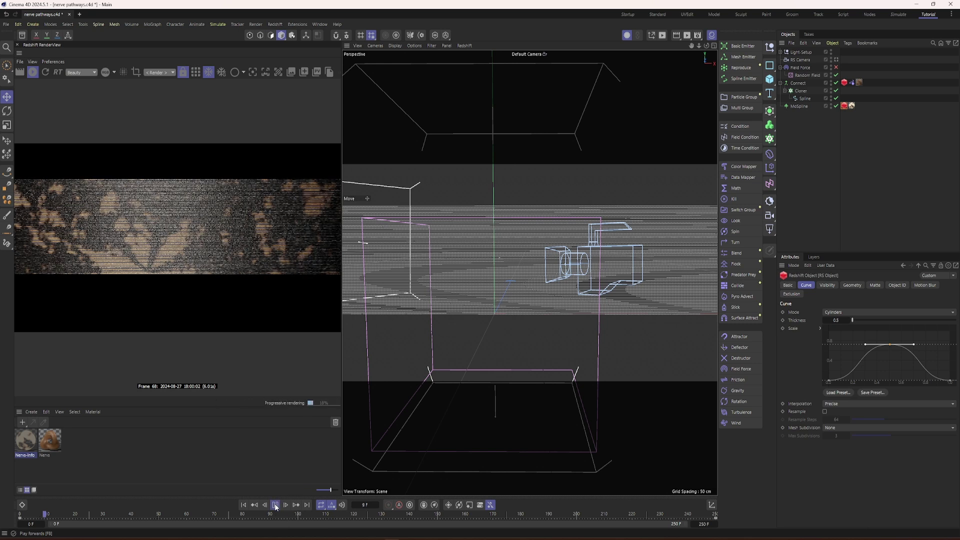
left_click(276, 506)
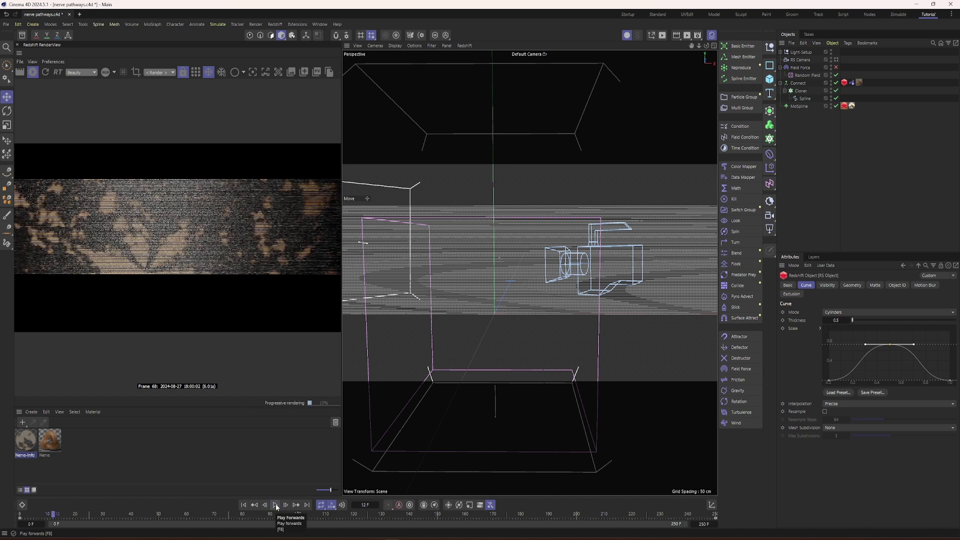
Step forward to frame 14 and continue playback past frame 28 to watch the signals travel along the straight splines.
left_click(285, 506)
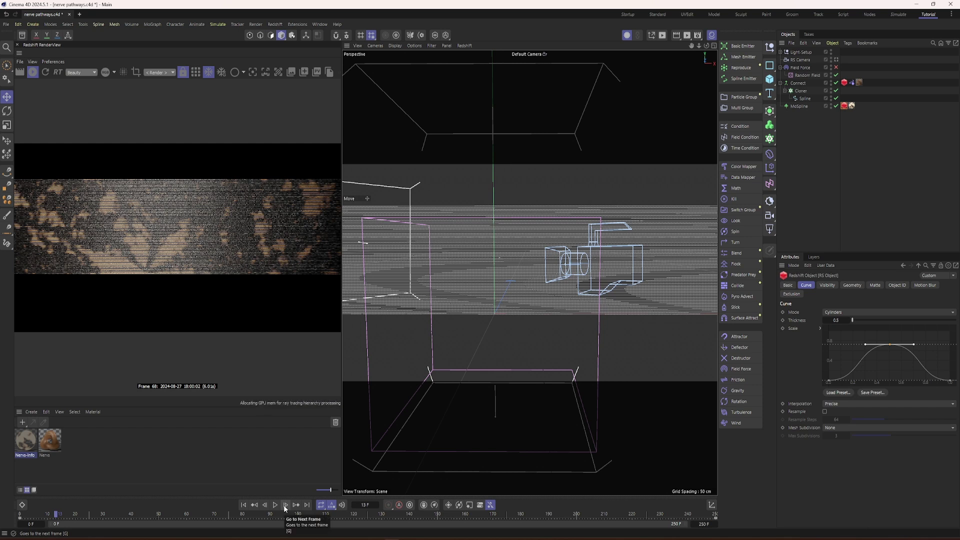
left_click(285, 506)
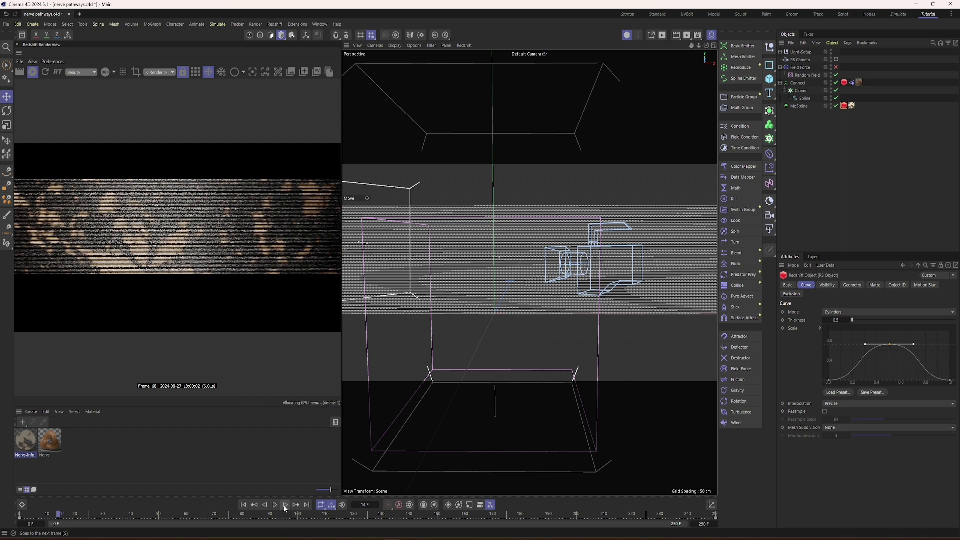
left_click(274, 505)
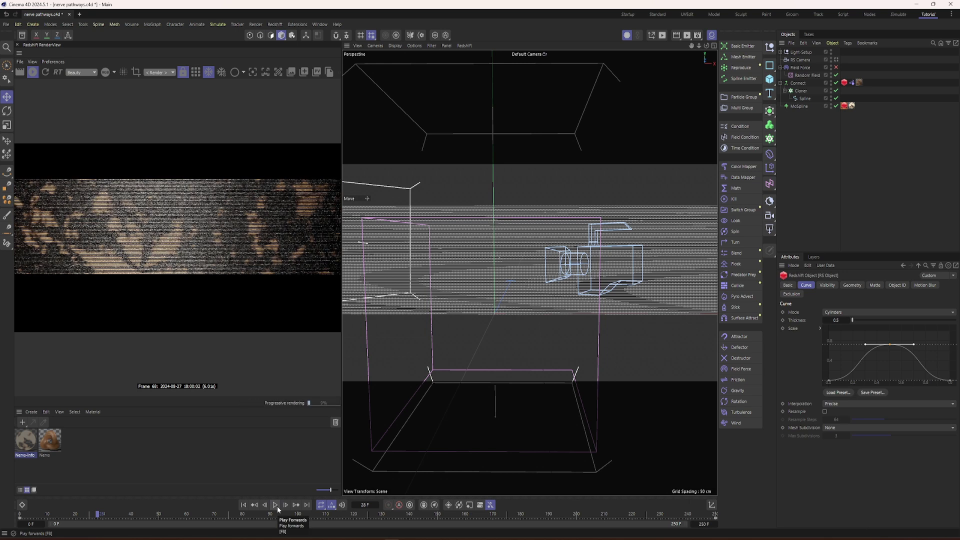
left_click(276, 508)
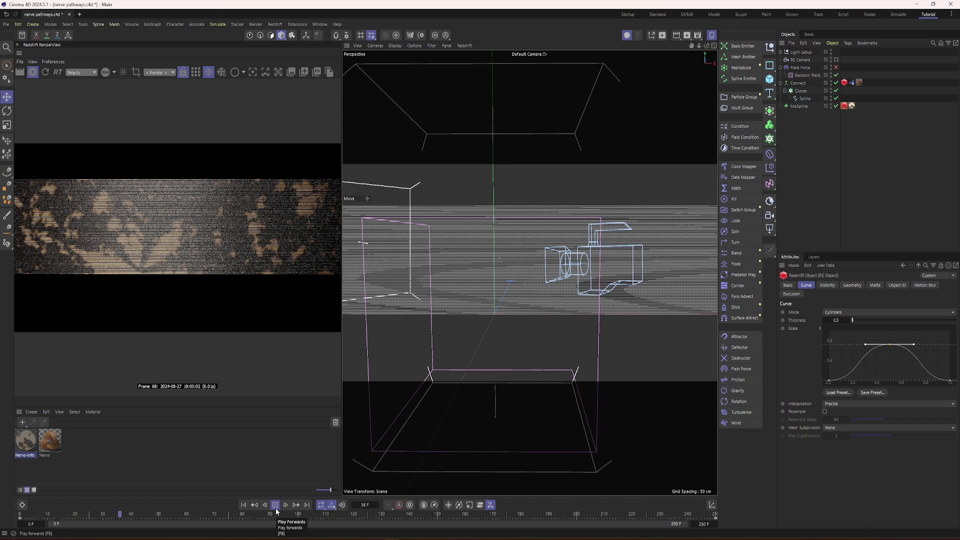
Run the simulation to frame 71 with the Field Force enabled, viewed through the RS Camera, and restart the live Redshift render.
left_click(275, 506)
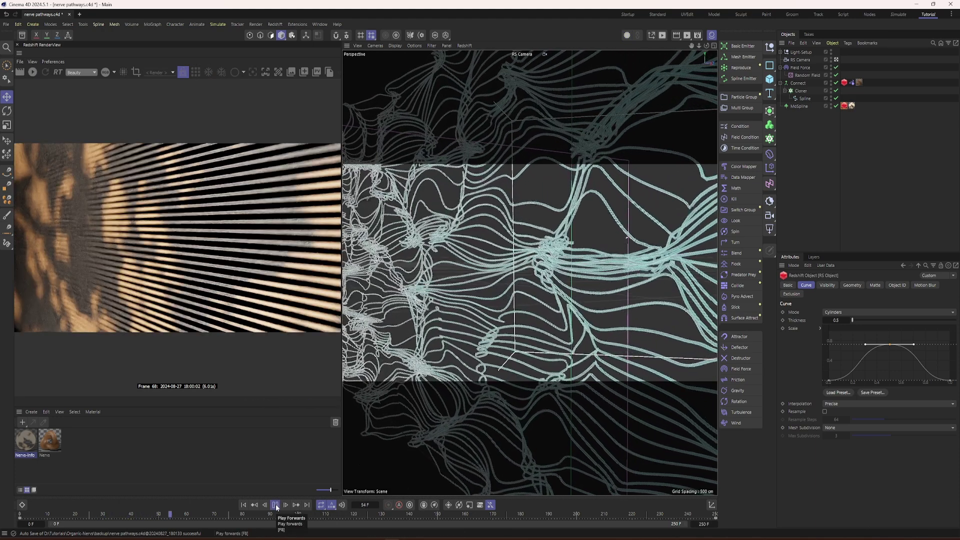
left_click(276, 505)
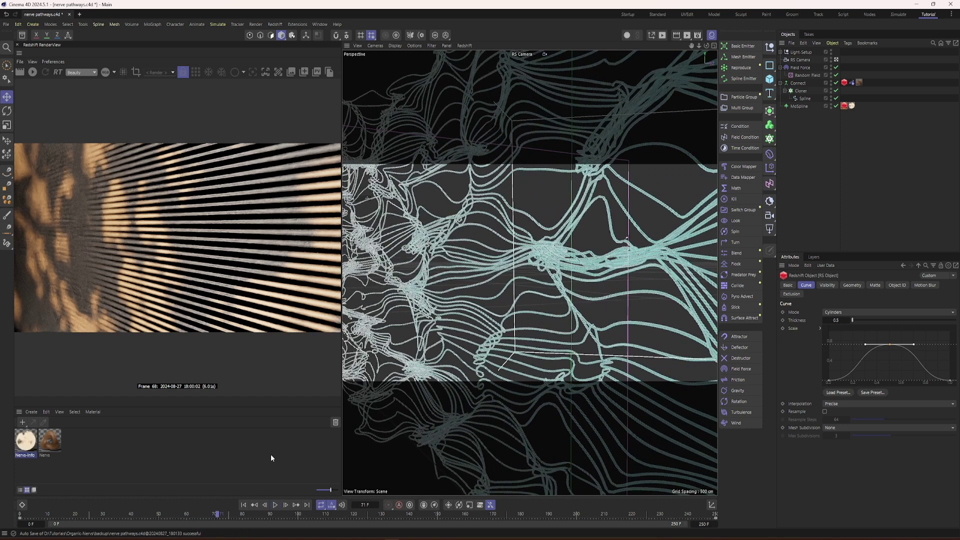
left_click(33, 72)
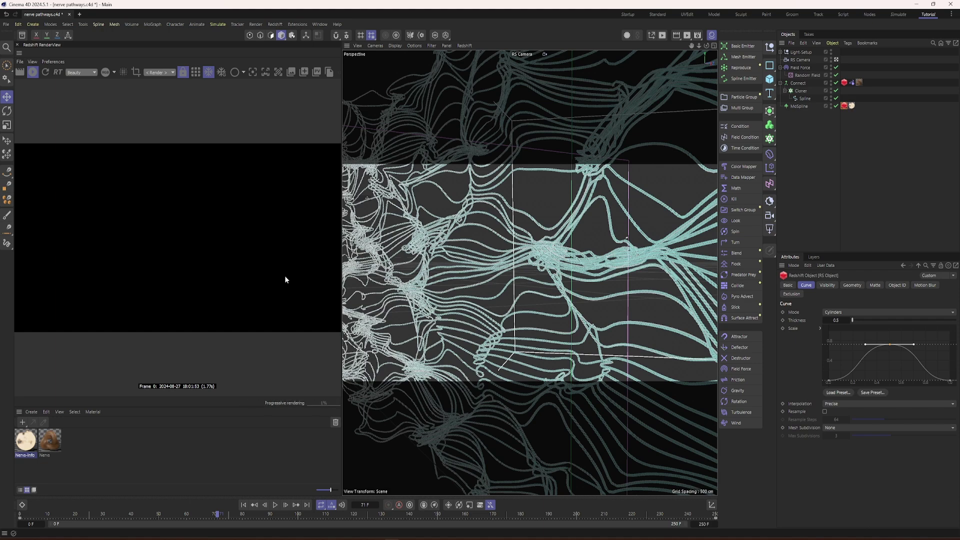
Reframe the RS Camera closely on the bundled nerve junction.
left_click_drag(507, 269, 526, 256, "alt")
middle_click_drag(526, 256, 494, 250, "alt")
left_click_drag(590, 247, 610, 256, "alt")
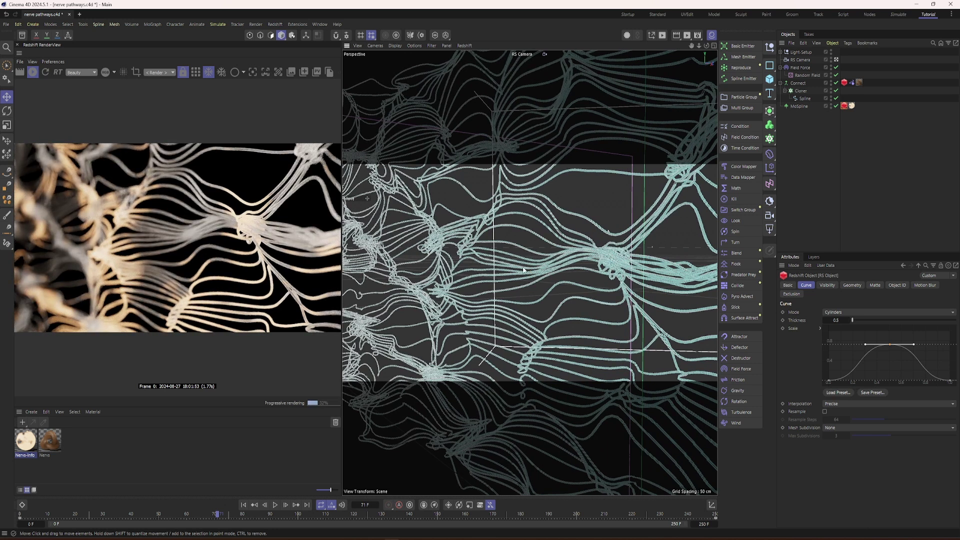
Show all four views and adjust the RS Camera's focus distance to about 96 cm using its focus point in the Top view.
middle_click(711, 55)
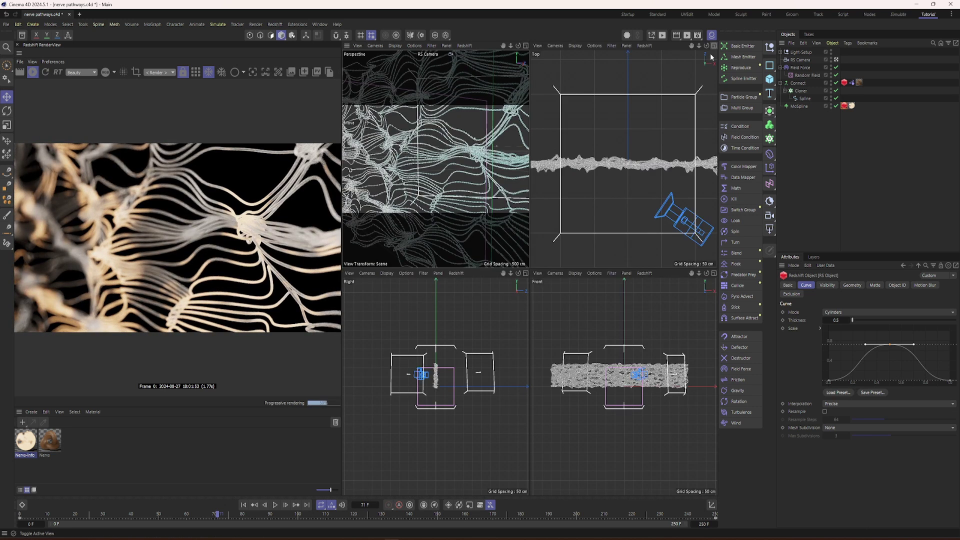
left_click(798, 61)
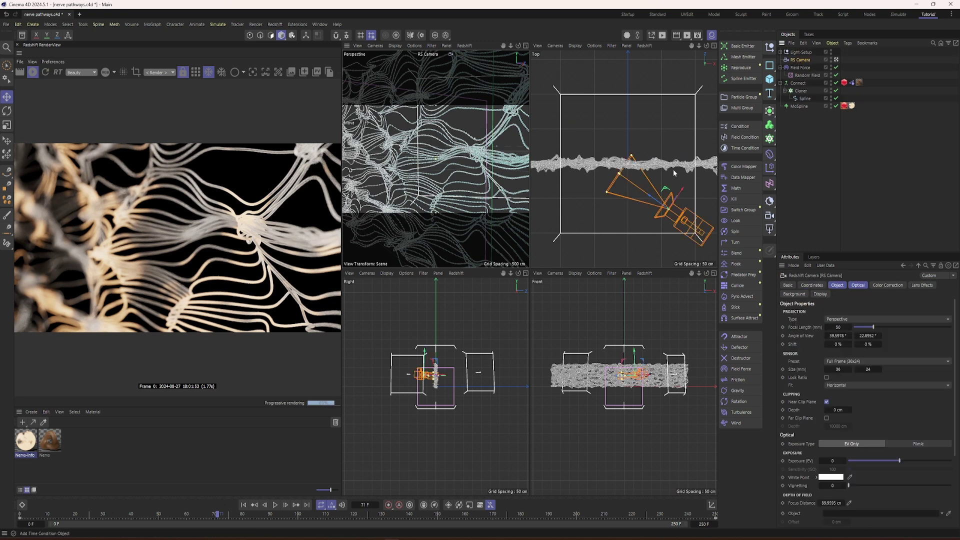
left_click_drag(615, 171, 608, 167)
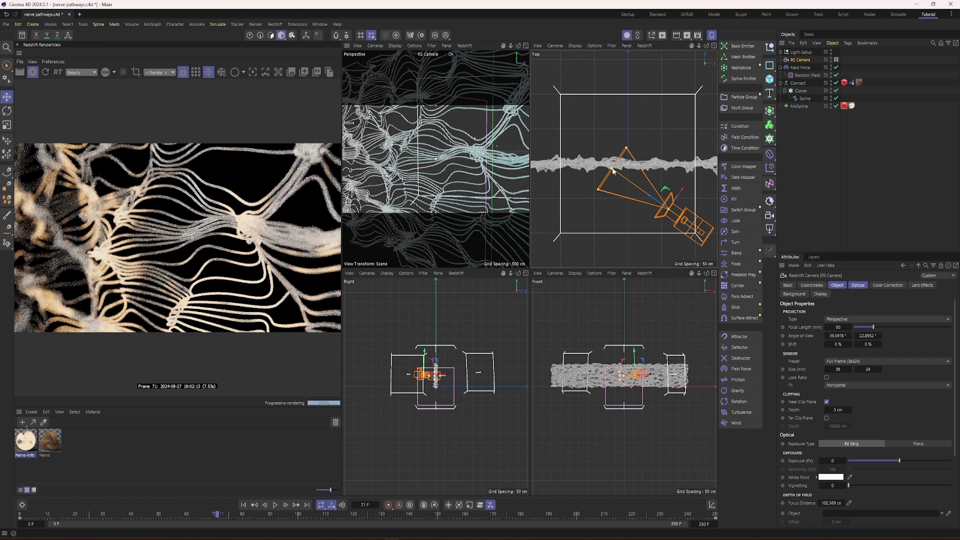
left_click_drag(608, 167, 615, 175)
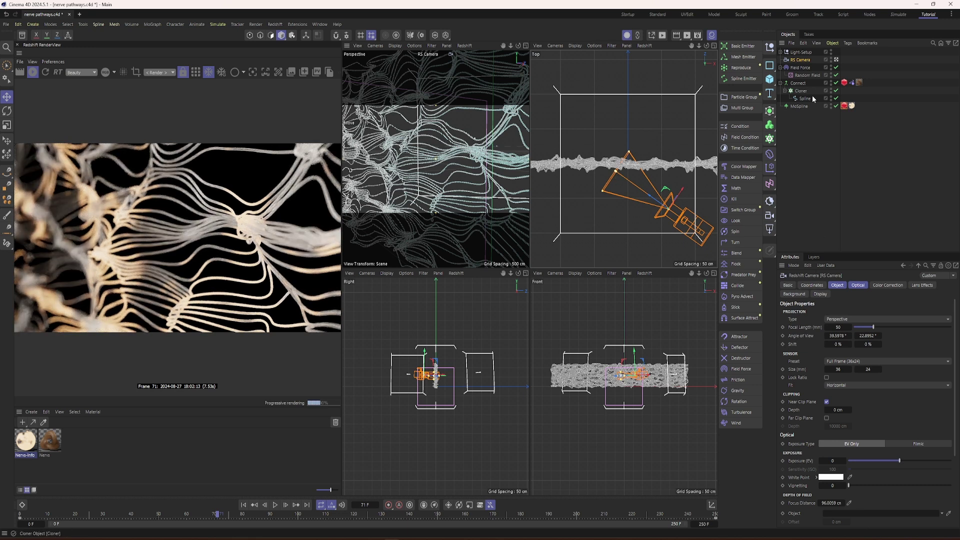
Try an aperture of 0.4 on the RS Camera for a strong depth-of-field blur.
left_click(859, 286)
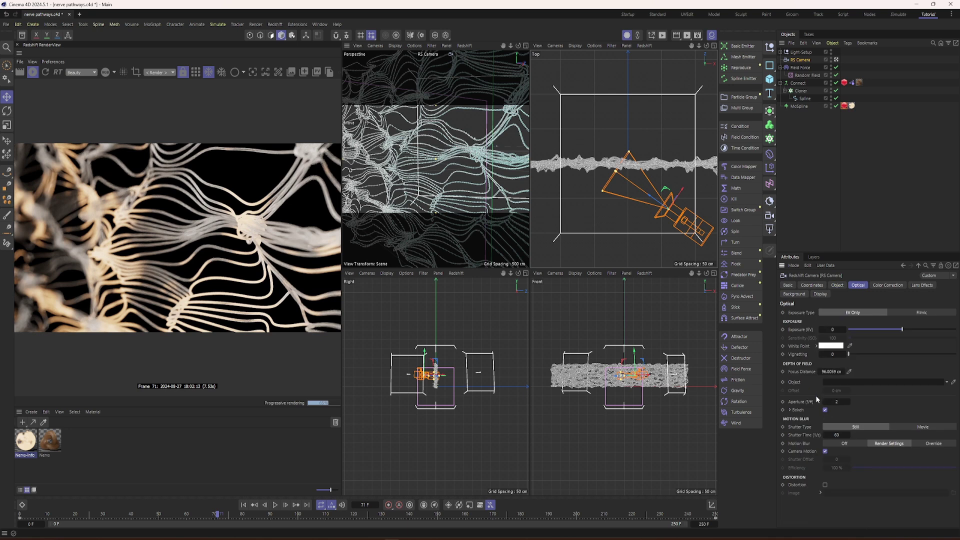
type("0.4")
key("Return")
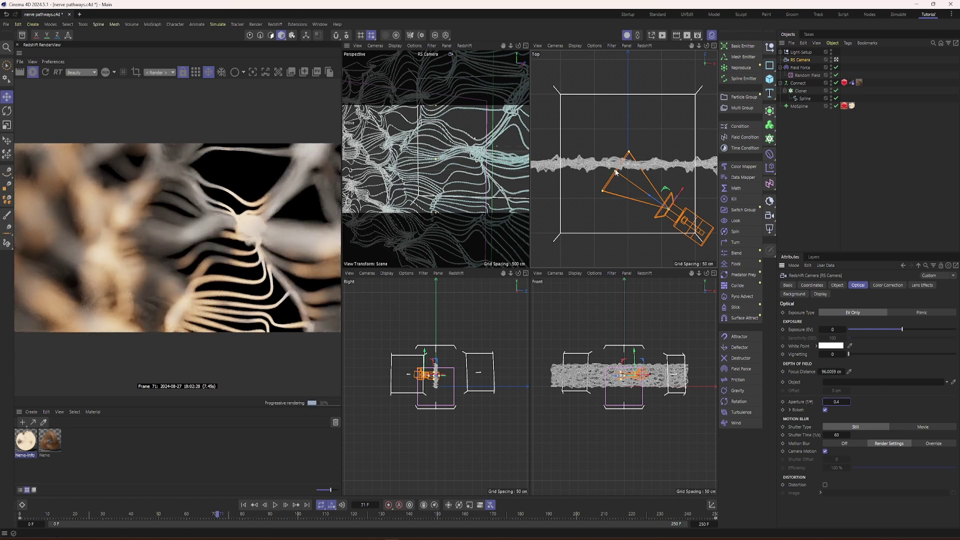
Shorten the RS Camera's focus distance to about 88 cm and set its aperture to 1.5.
left_click_drag(619, 173, 614, 189)
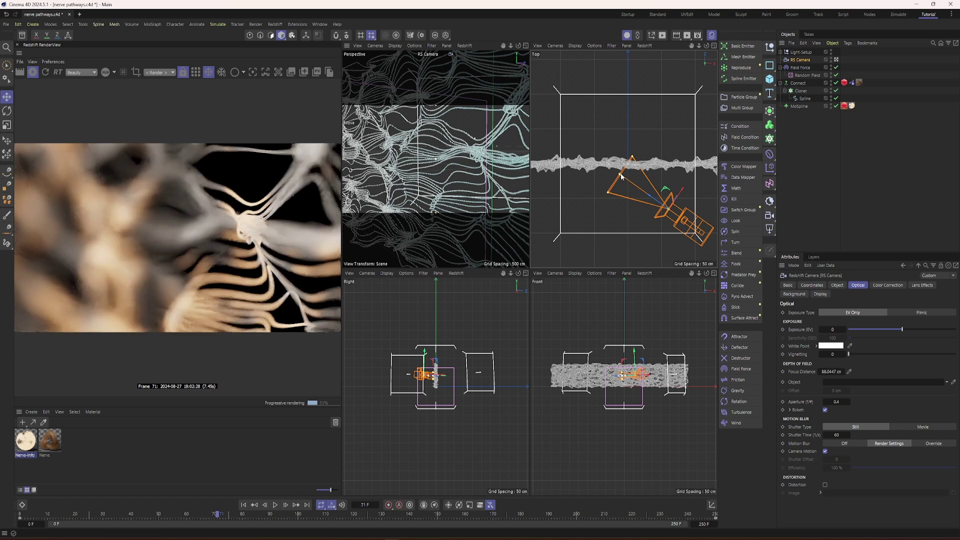
left_click(842, 402)
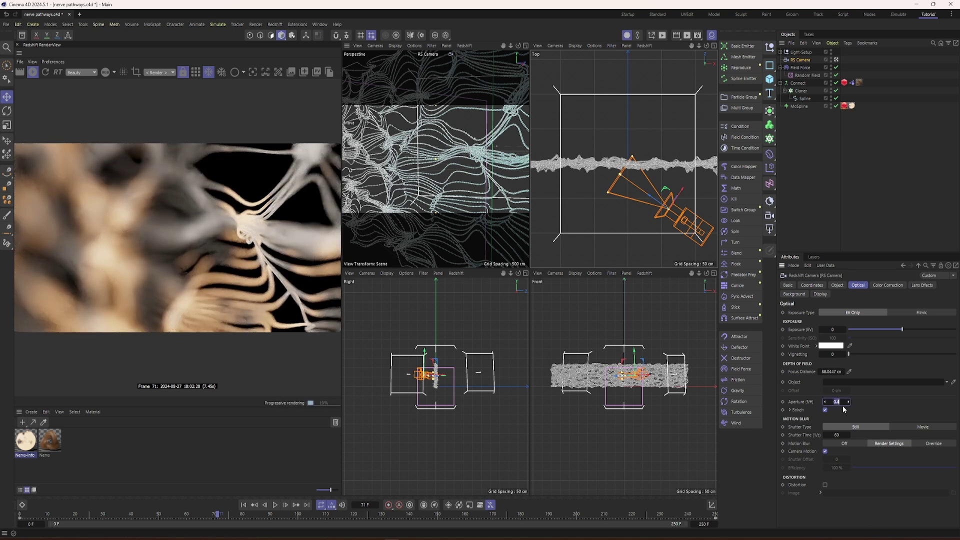
type("1.5")
key("Return")
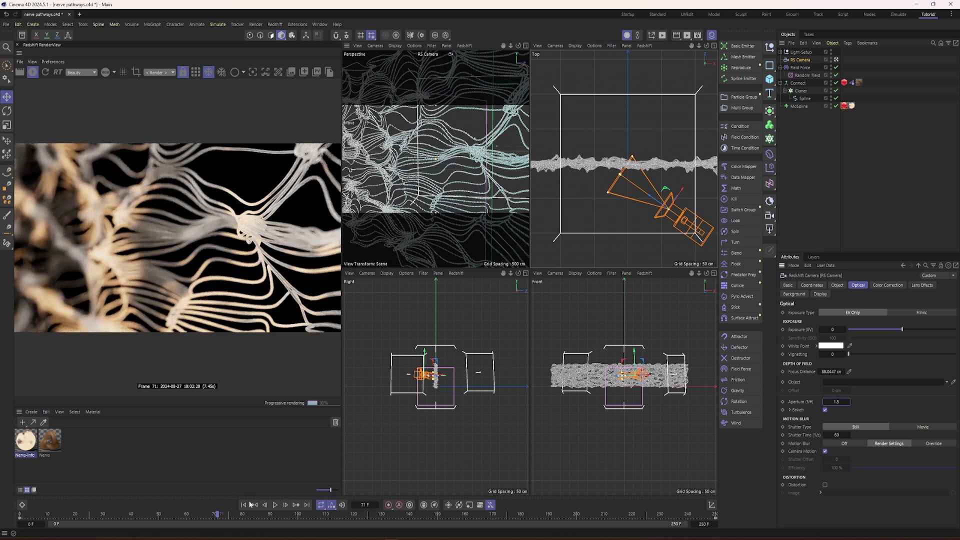
Play to frame 75 and step forward to frame 78 to check the moving signals in the live render.
left_click(275, 505)
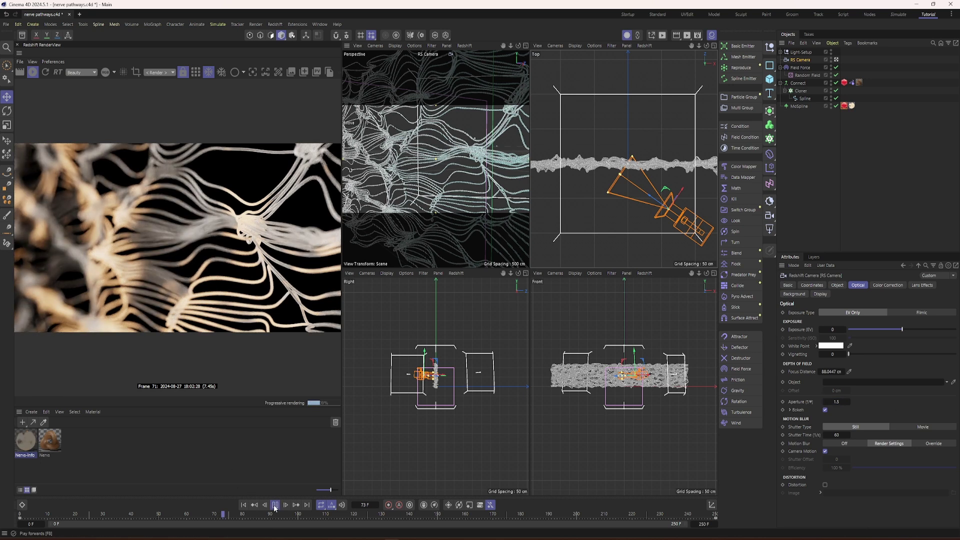
left_click(274, 506)
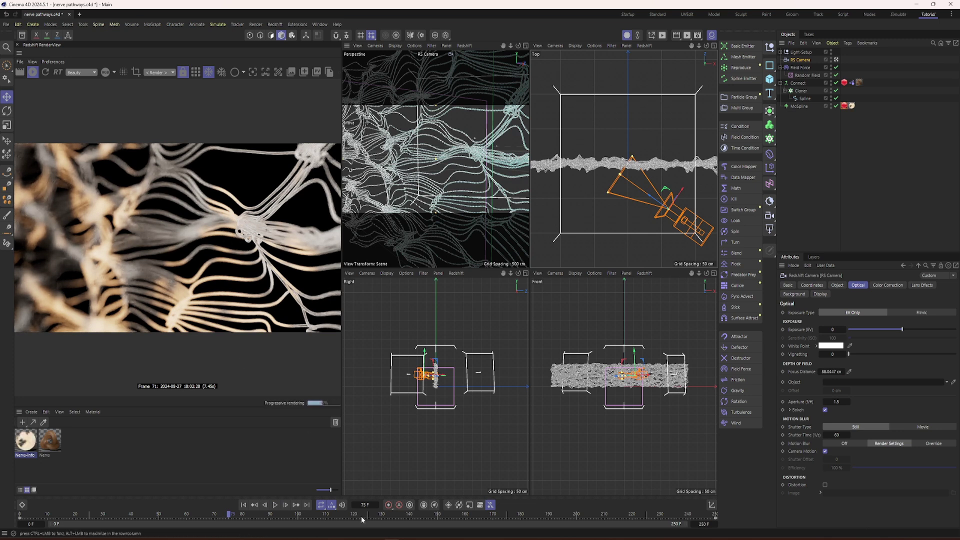
left_click(286, 506)
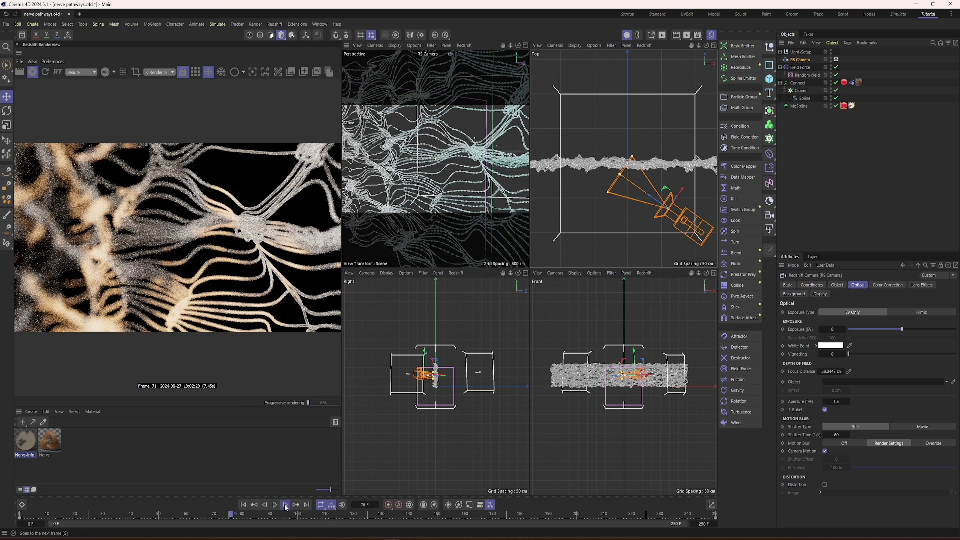
left_click(286, 505)
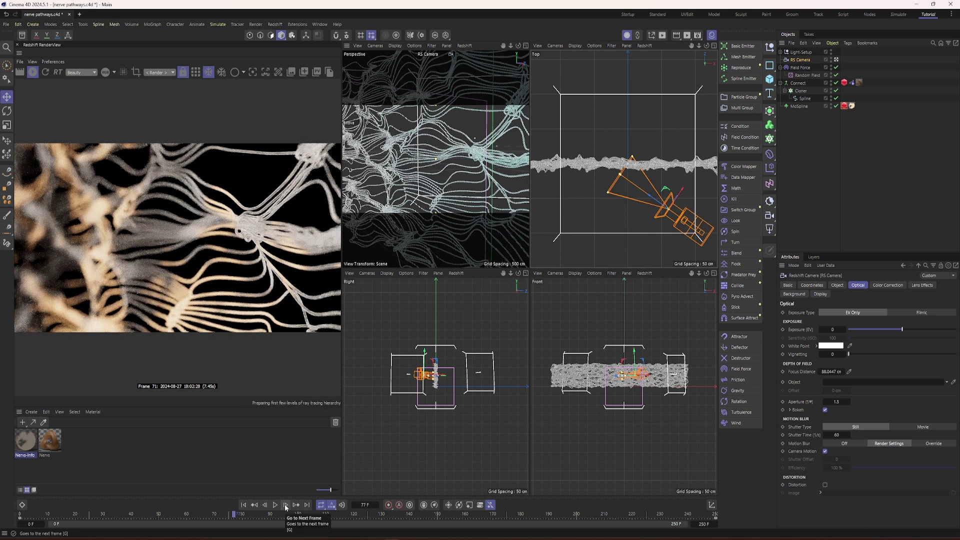
left_click(286, 505)
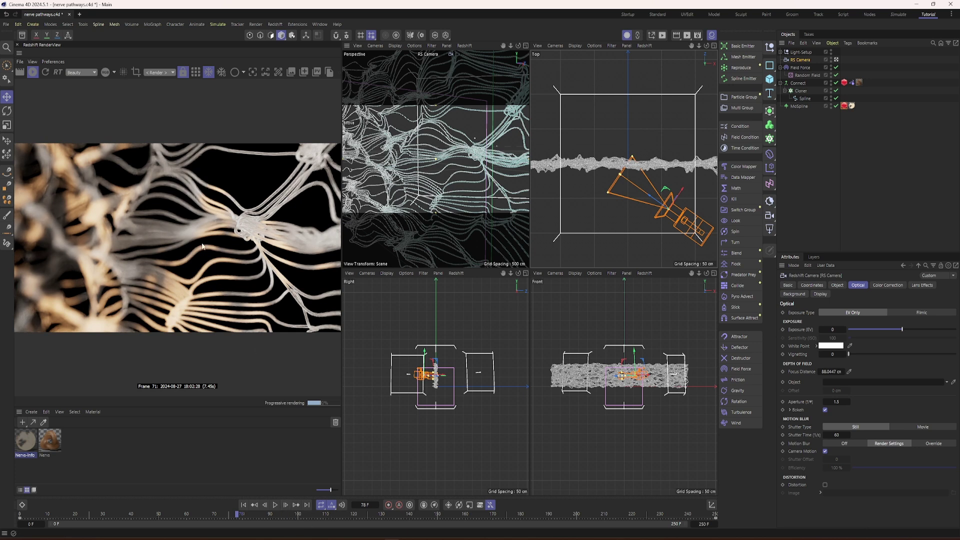
Open the Nervs-Info material in the Node Editor, make its emission color a more saturated orange, and close the editor.
double_click(27, 441)
left_click_drag(259, 274, 490, 157)
left_click(423, 230)
scroll(667, 371, "down", 5)
scroll(667, 367, "down", 5)
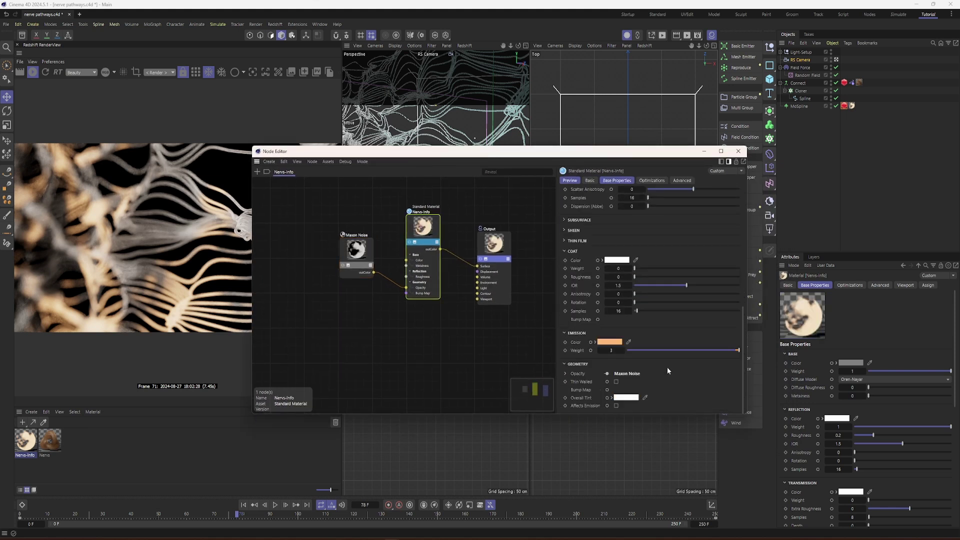
left_click(603, 343)
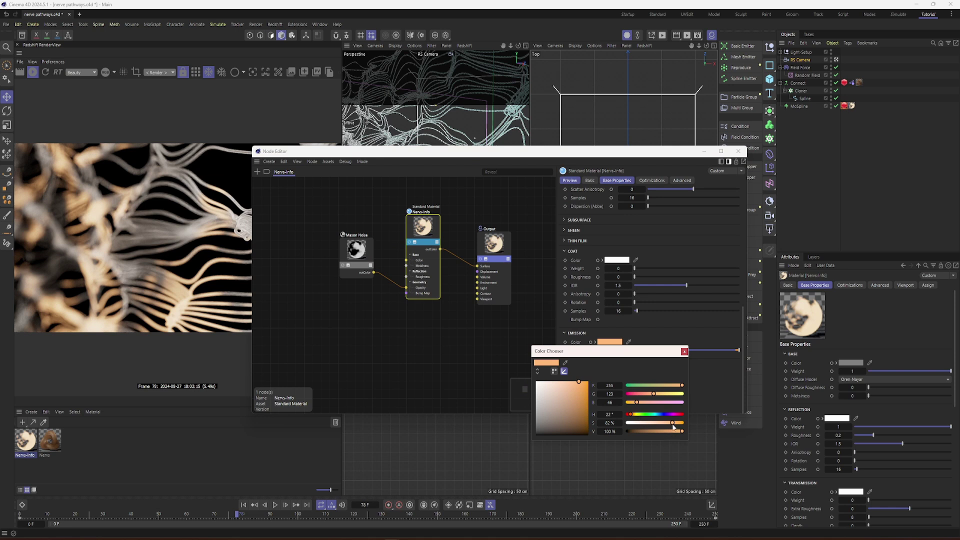
left_click_drag(675, 426, 677, 428)
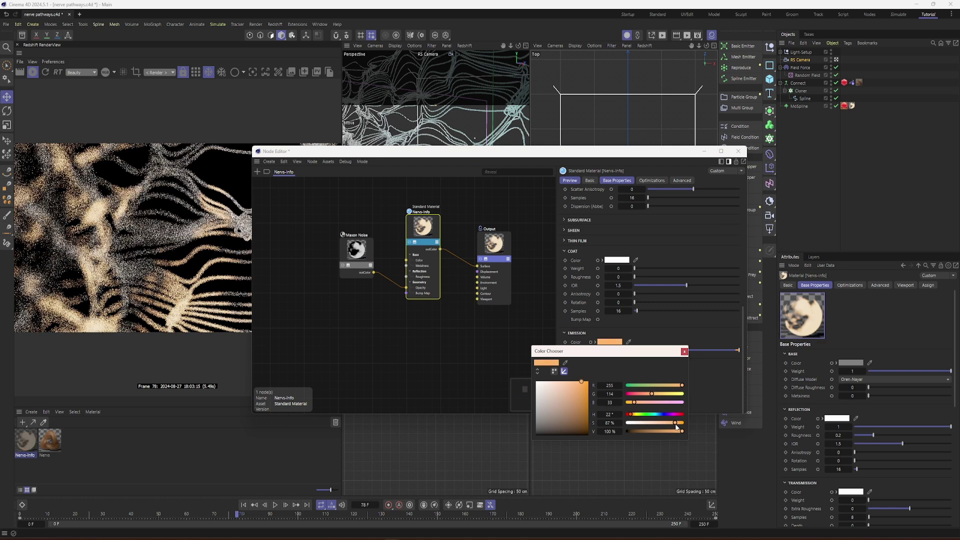
left_click_drag(636, 403, 679, 423)
left_click(684, 352)
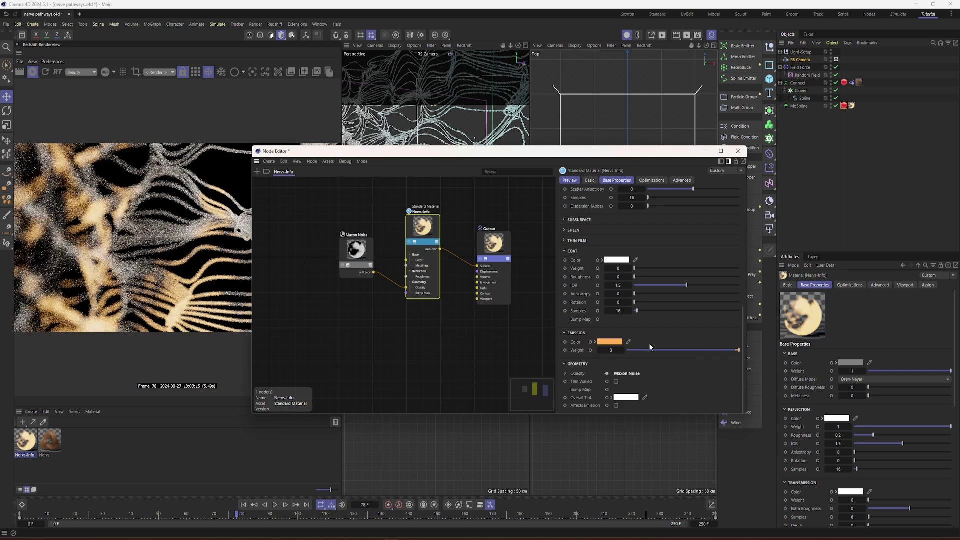
left_click(738, 151)
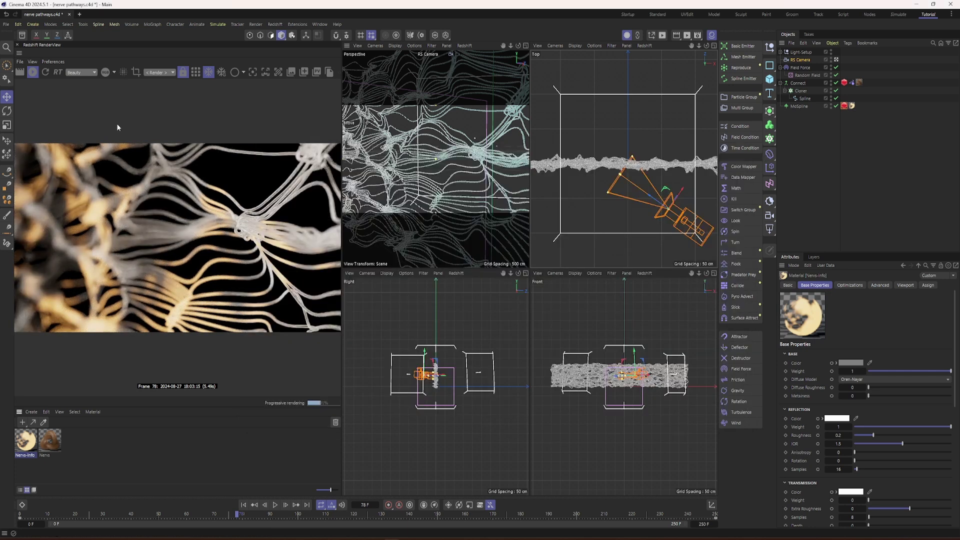
Enable Bloom for the Redshift render view with threshold about 2.23, softness about 0.161 and intensity about 1.96.
left_click(29, 63)
left_click(45, 79)
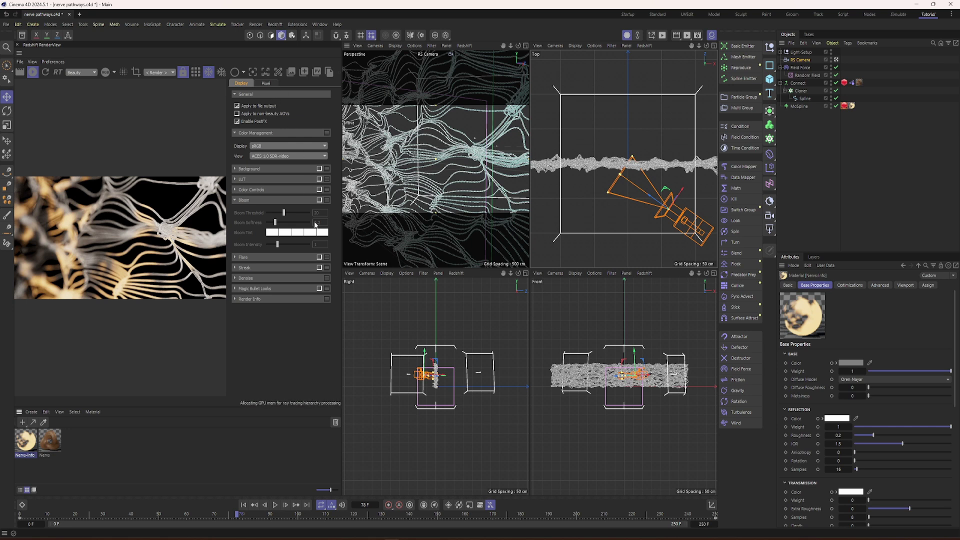
left_click(320, 200)
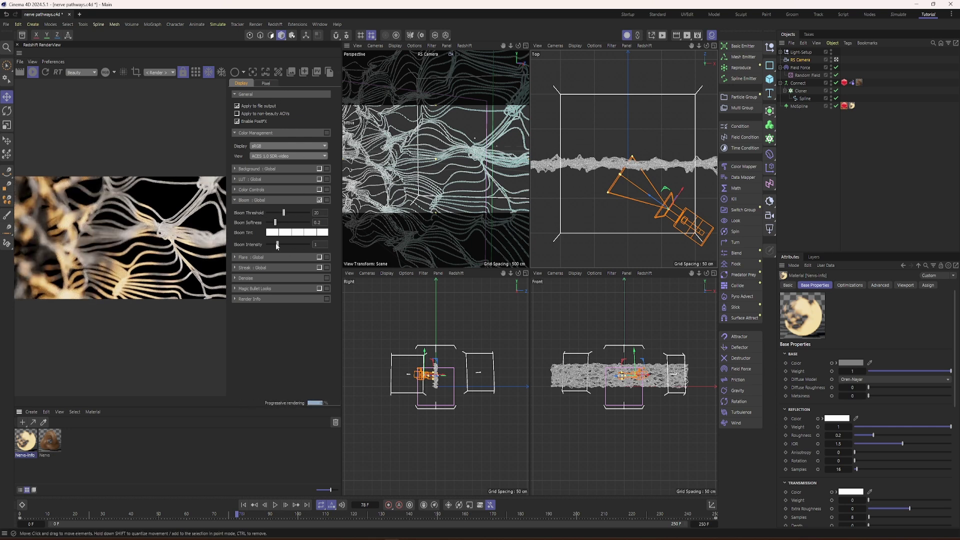
left_click_drag(280, 244, 271, 218)
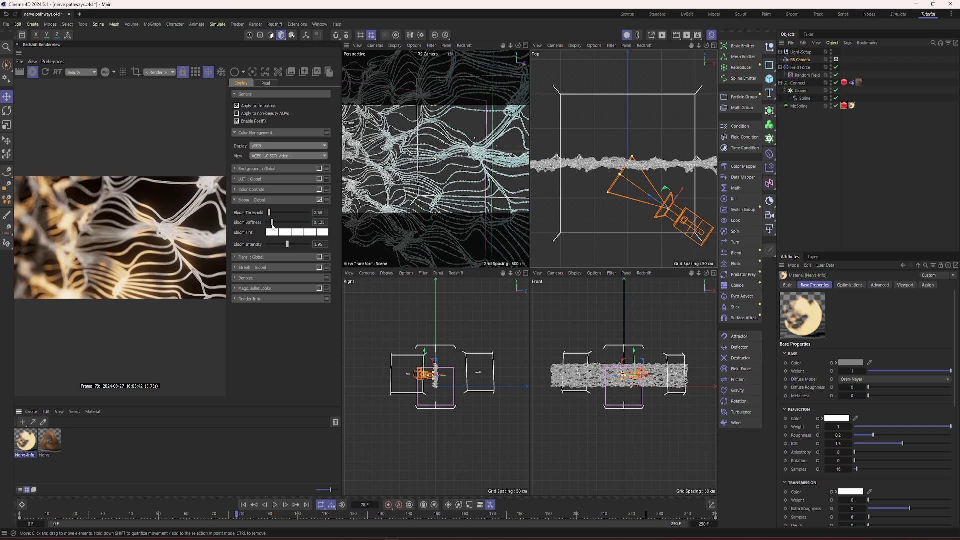
left_click_drag(271, 217, 269, 218)
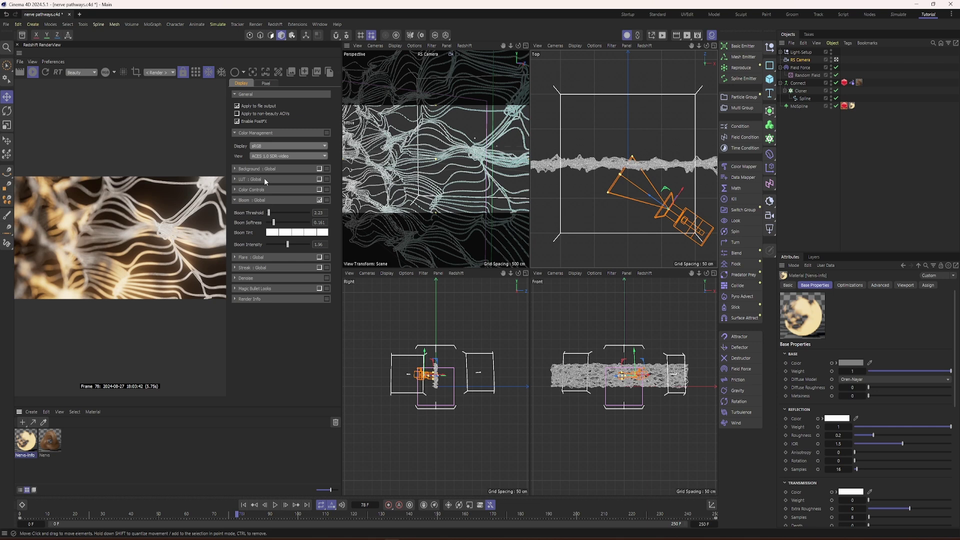
left_click(33, 62)
left_click(40, 79)
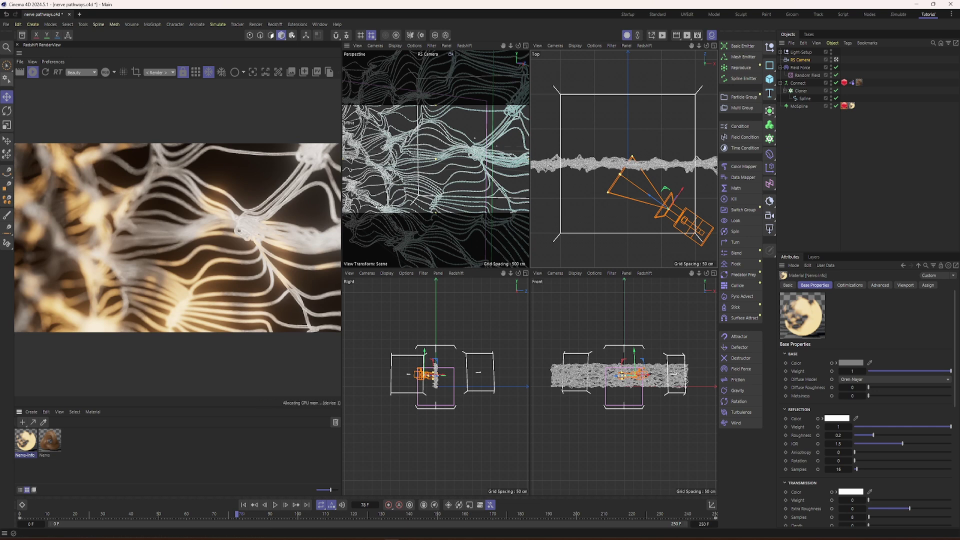
Widen the Redshift RenderView and play the animation to frame 86.
left_click_drag(342, 201, 343, 201)
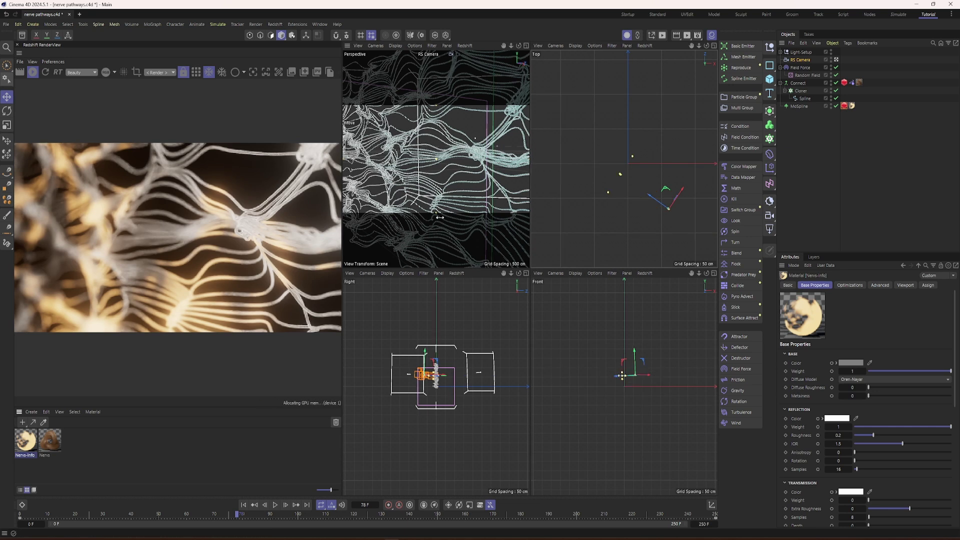
left_click_drag(317, 291, 432, 293)
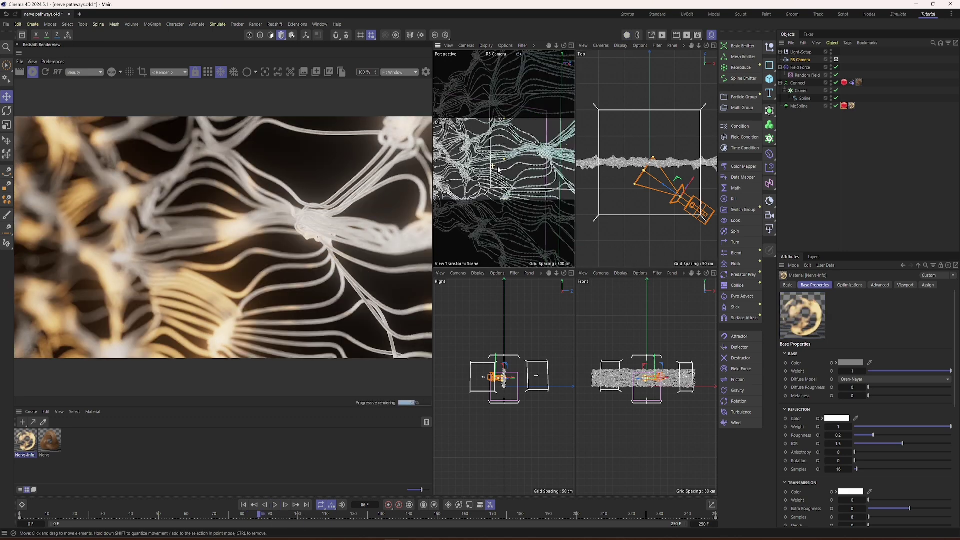
left_click(274, 505)
Reframe the RS Camera on the knotted nerve bundle and set its focus distance to about 105 cm in the Top view.
middle_click_drag(507, 169, 538, 168, "alt")
left_click_drag(619, 182, 600, 169)
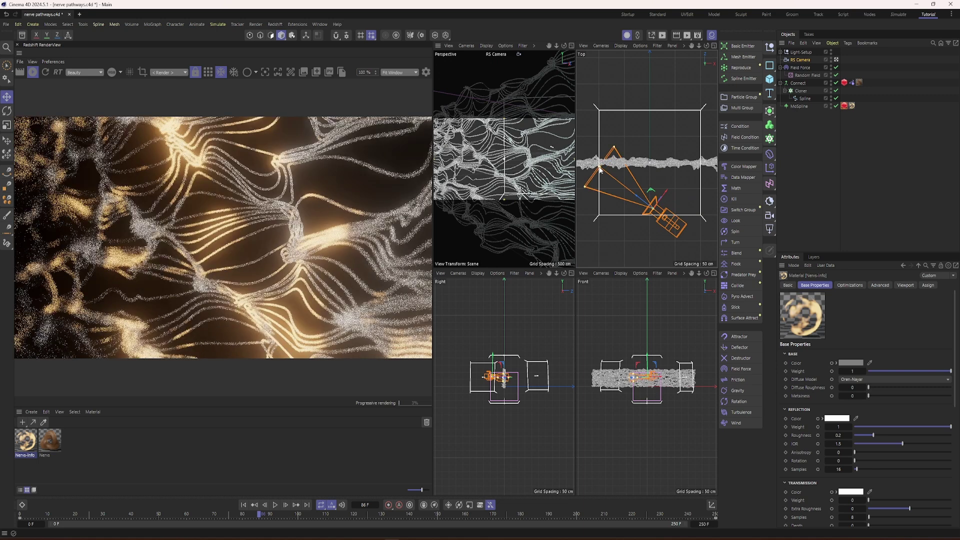
left_click_drag(488, 194, 501, 168, "alt")
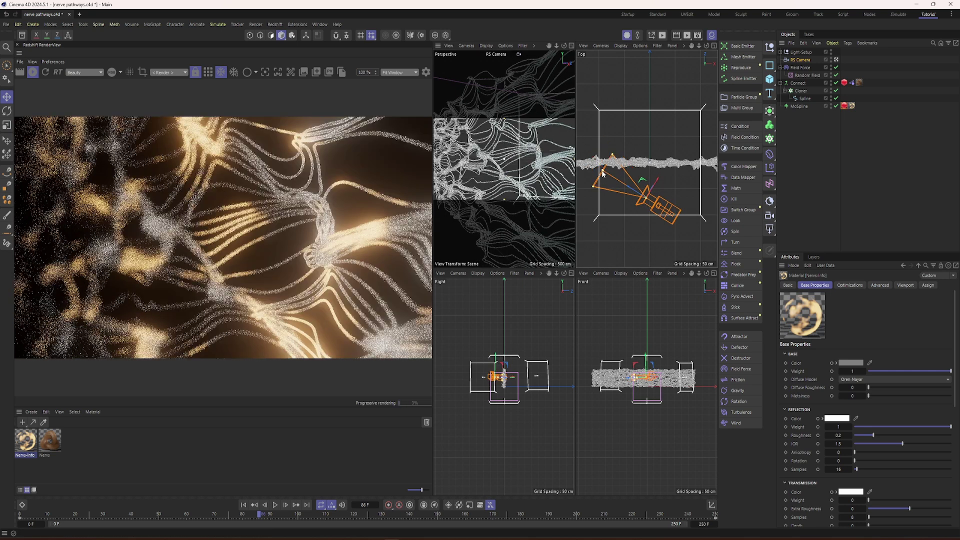
left_click_drag(604, 171, 601, 169)
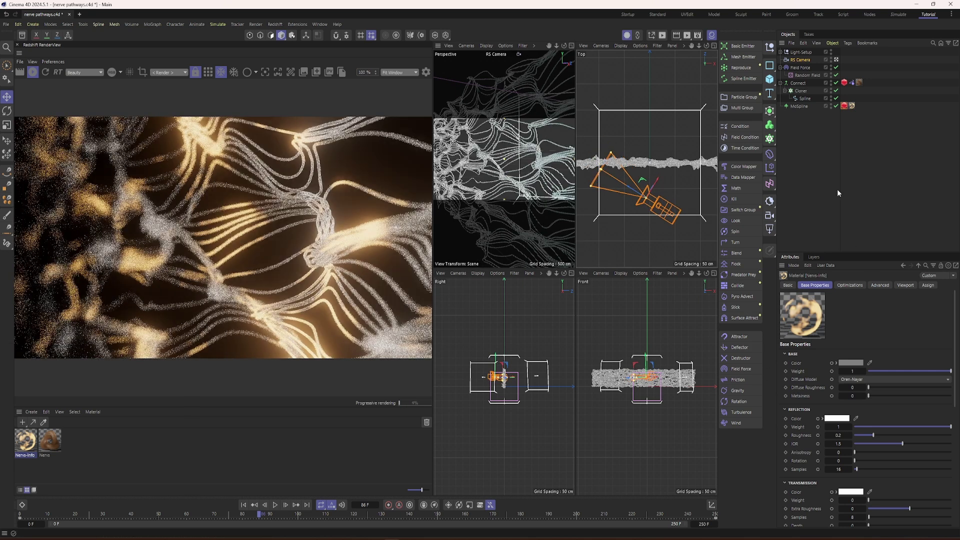
Try an aperture of 0.2 on the RS Camera for an extreme depth-of-field blur.
left_click(801, 60)
left_click(838, 402)
type("0.2")
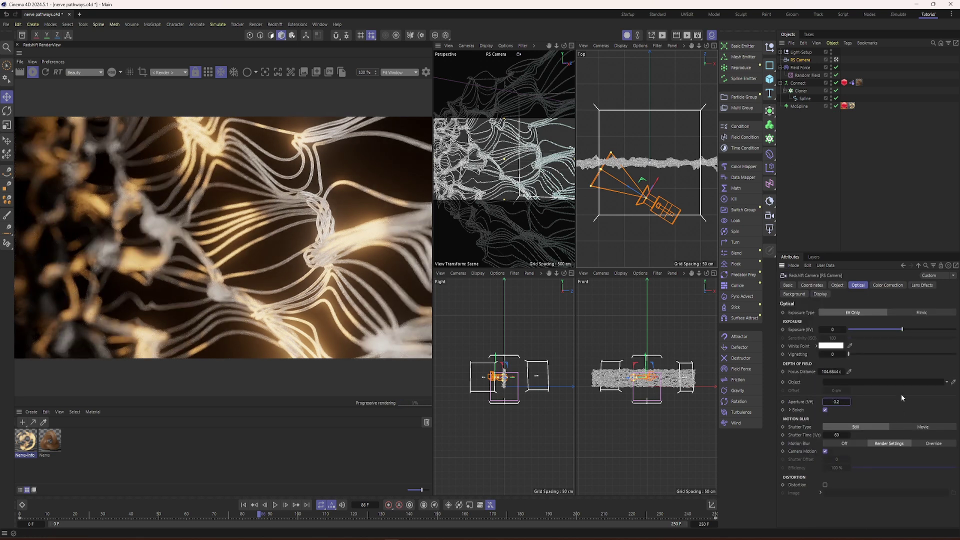
key("Return")
Adjust the RS Camera's focus distance to about 98 cm in the Top view and set its aperture to 1.5.
left_click_drag(600, 170, 603, 171)
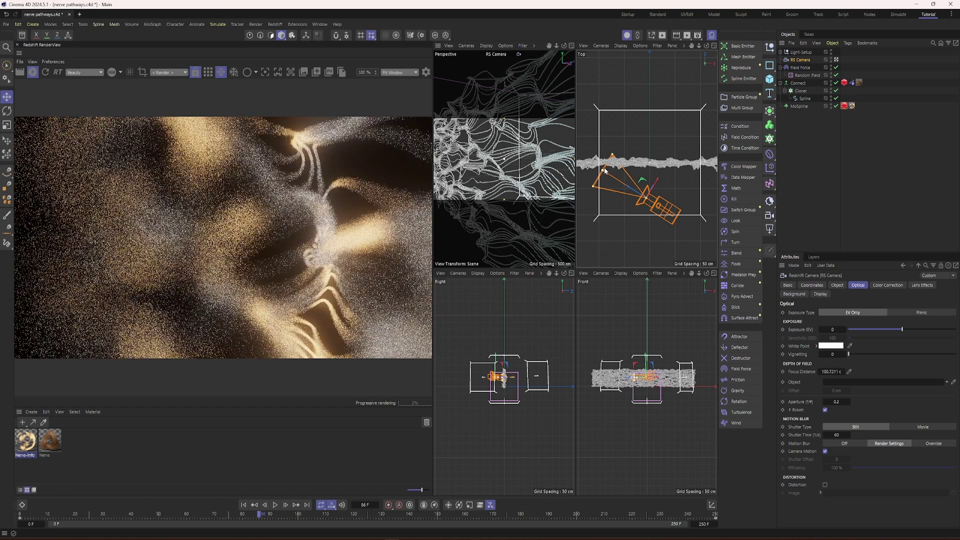
scroll(602, 172, "up", 3)
left_click_drag(602, 172, 605, 175)
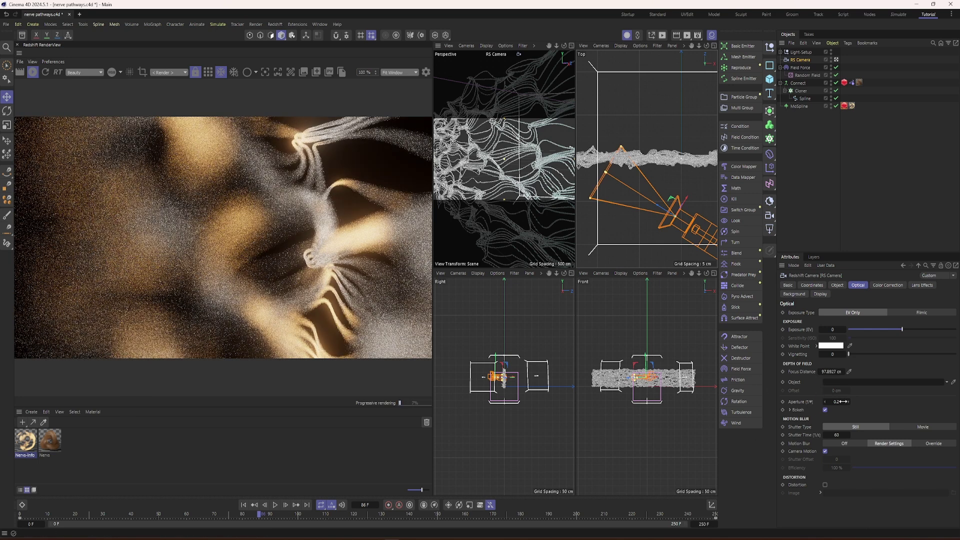
type("1")
key("Return")
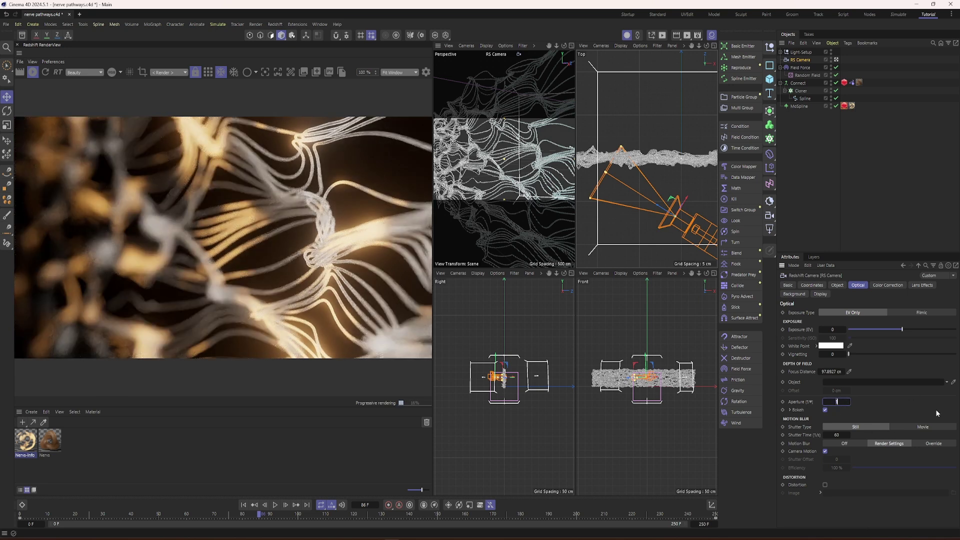
type("1.5")
key("Return")
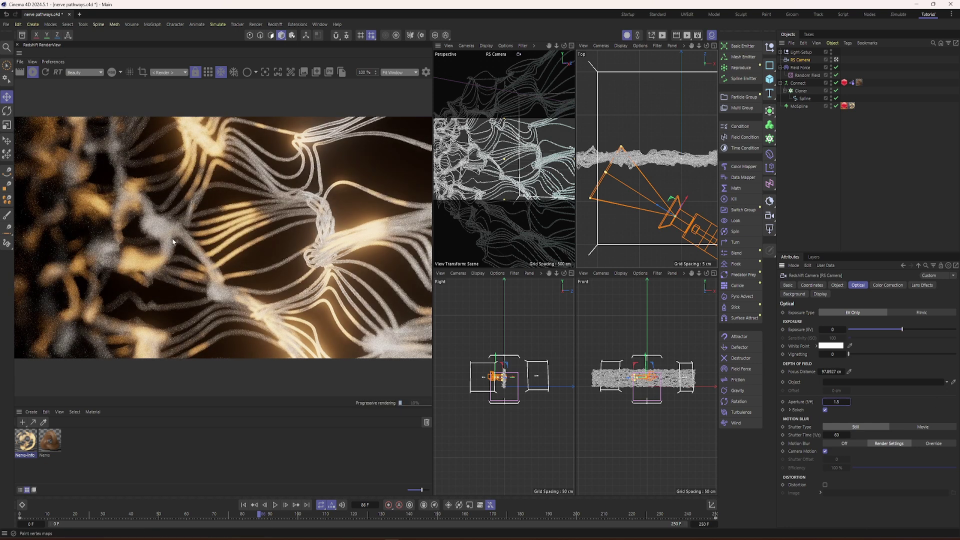
Step forward frame by frame to frame 93 to check the glowing signals travelling along the nerves in the live render.
left_click(286, 505)
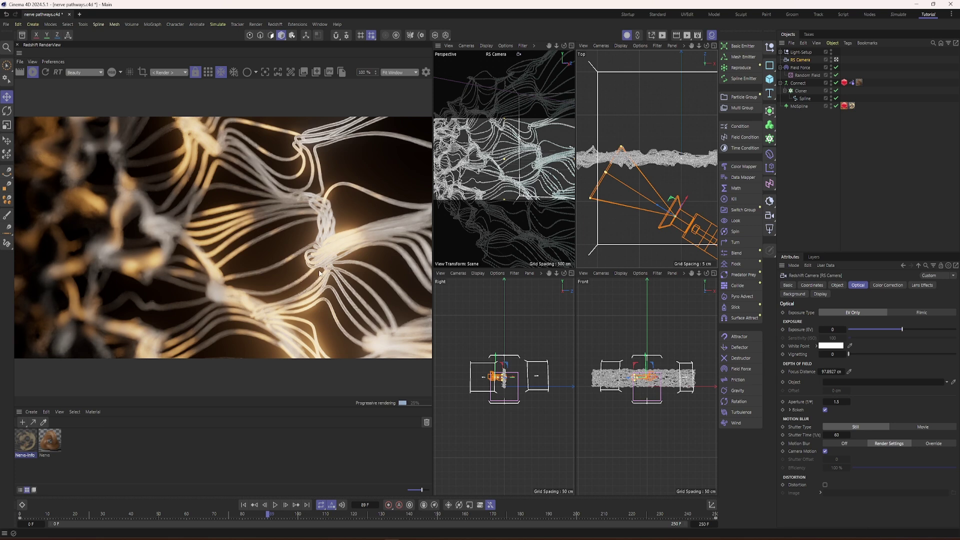
left_click(285, 505)
left_click(288, 508)
left_click(287, 508)
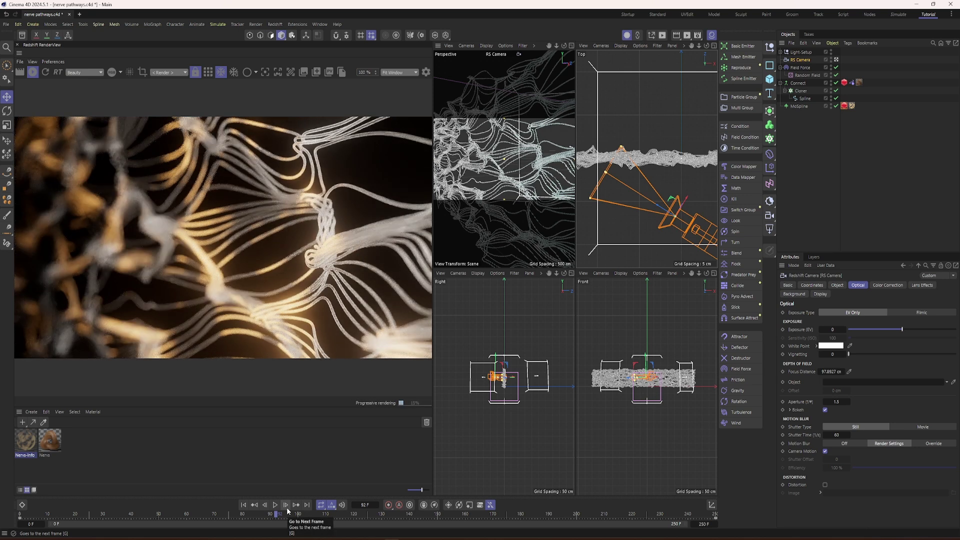
left_click(287, 508)
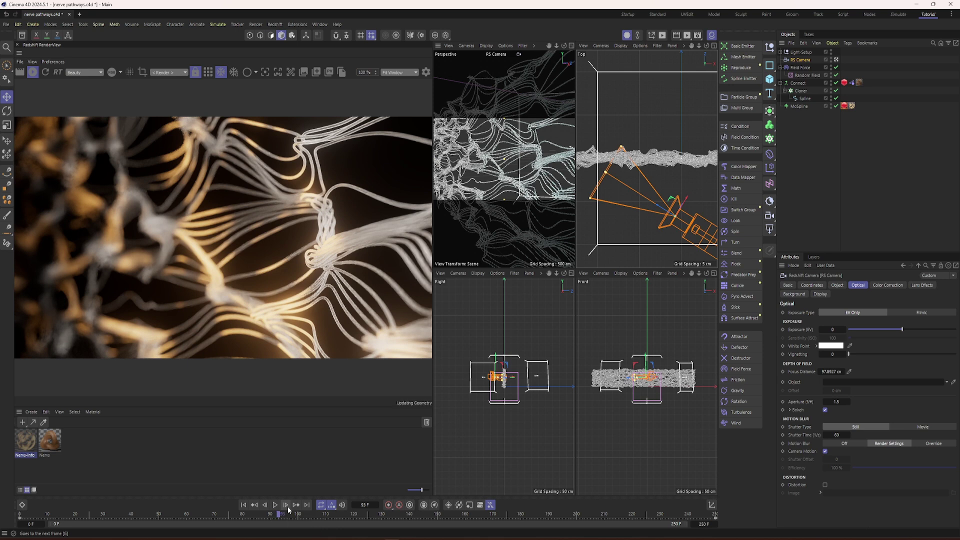